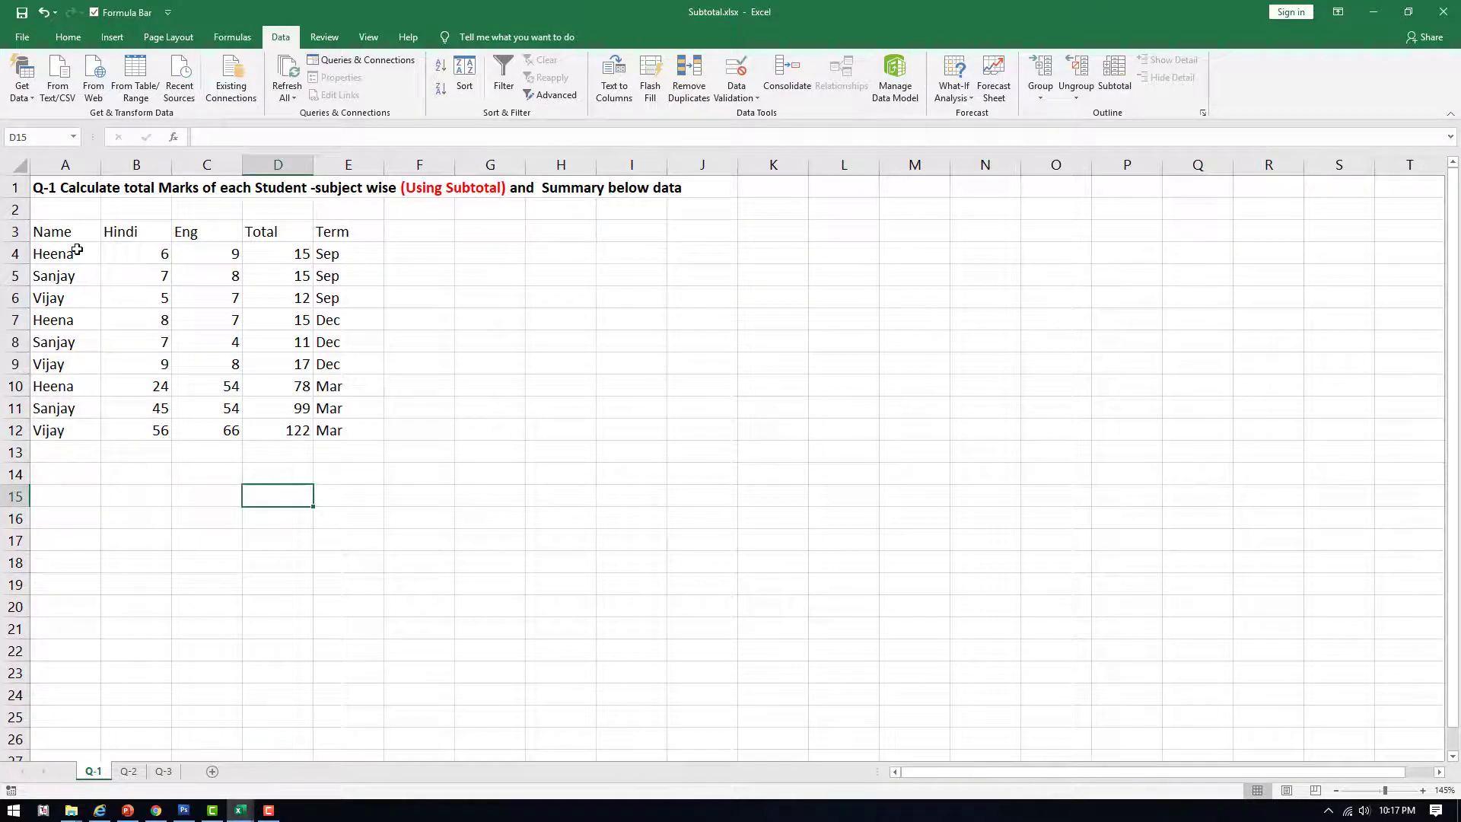
Step: Sort the Q-1 marks table (A3:E12) A to Z by Name
scroll(76, 245, "up", 1, "ctrl")
scroll(127, 202, "up", 1, "ctrl")
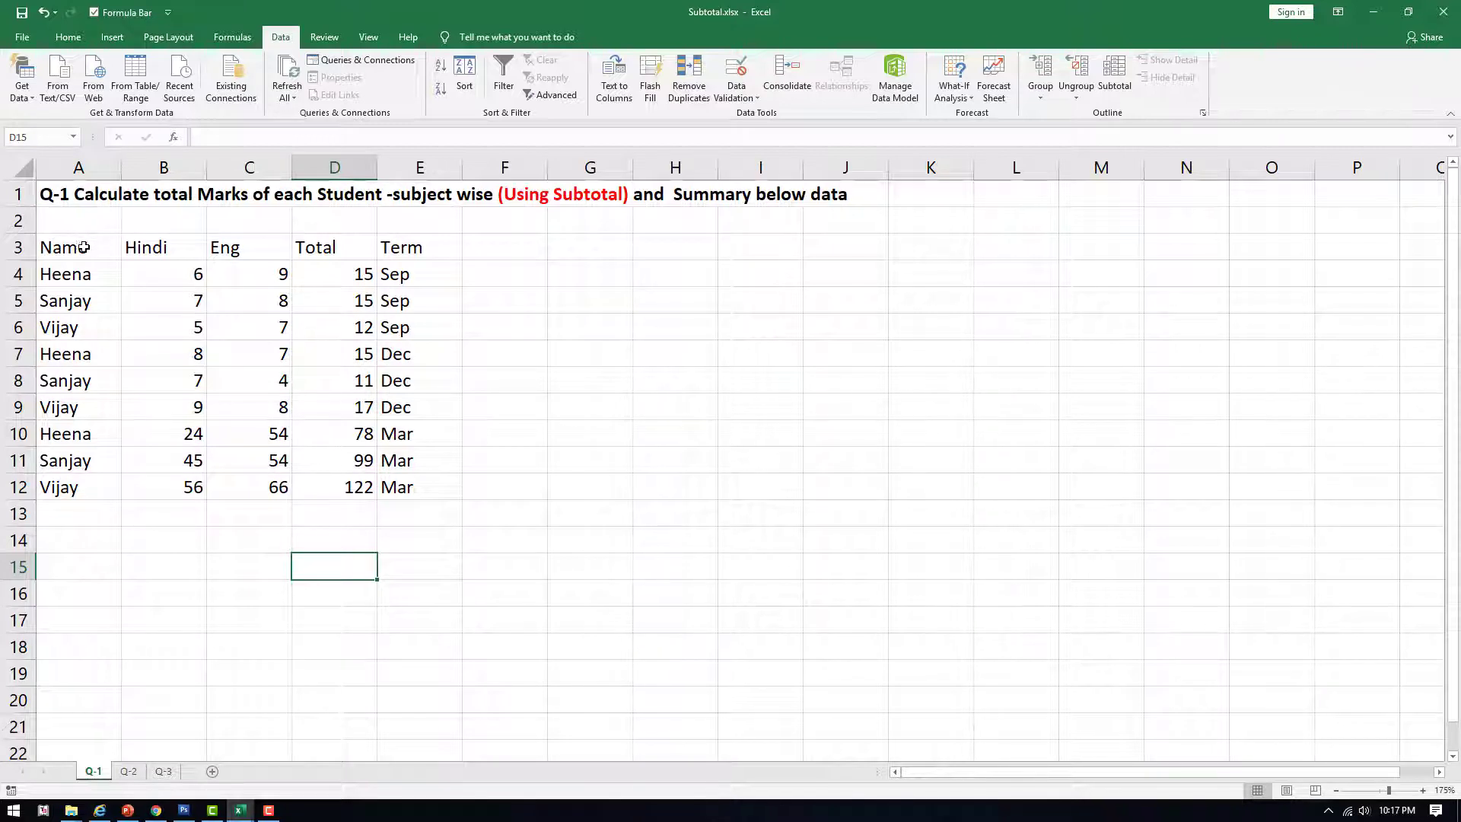
left_click_drag(78, 247, 399, 481)
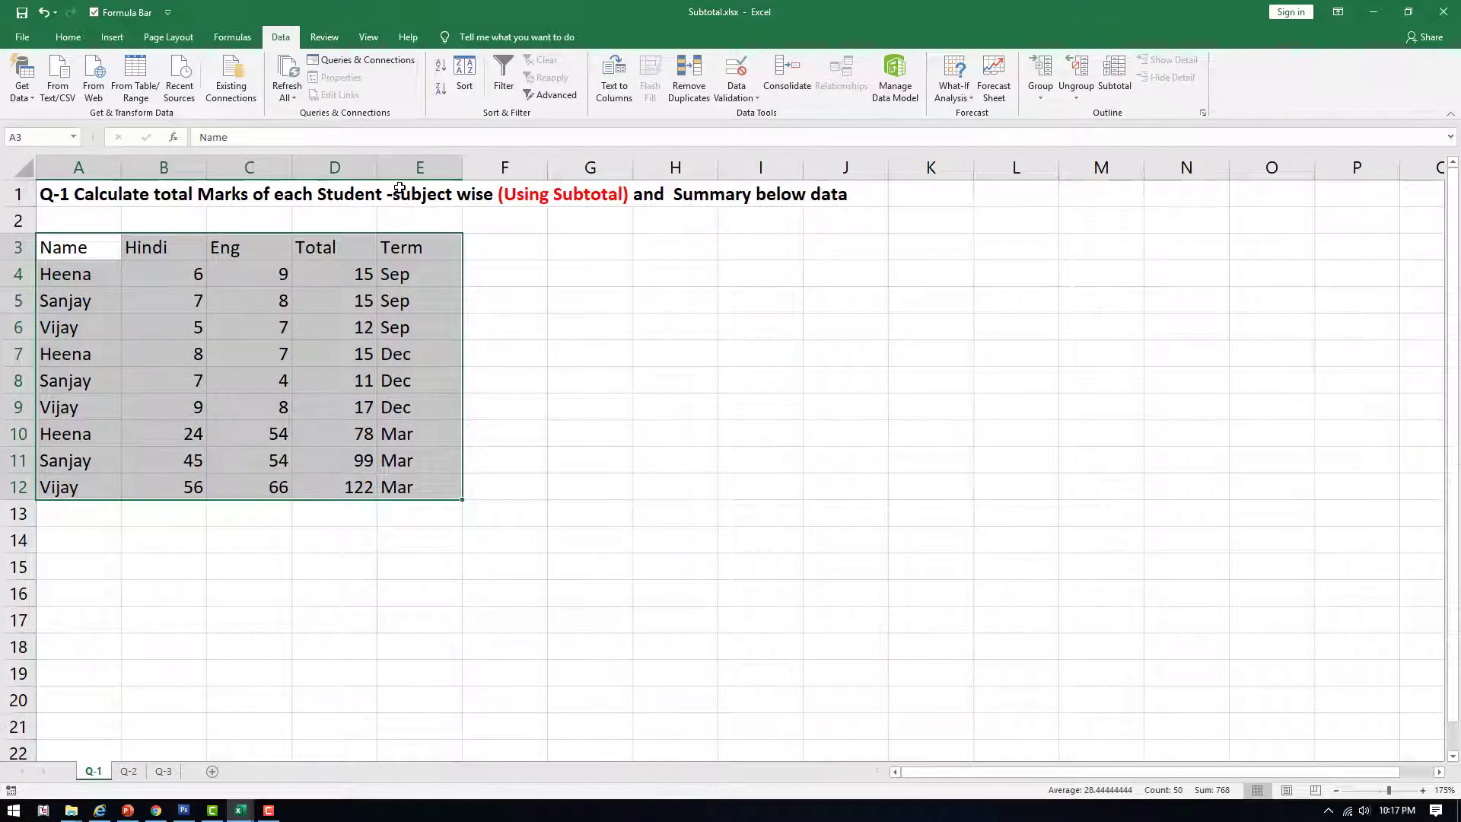
left_click(67, 36)
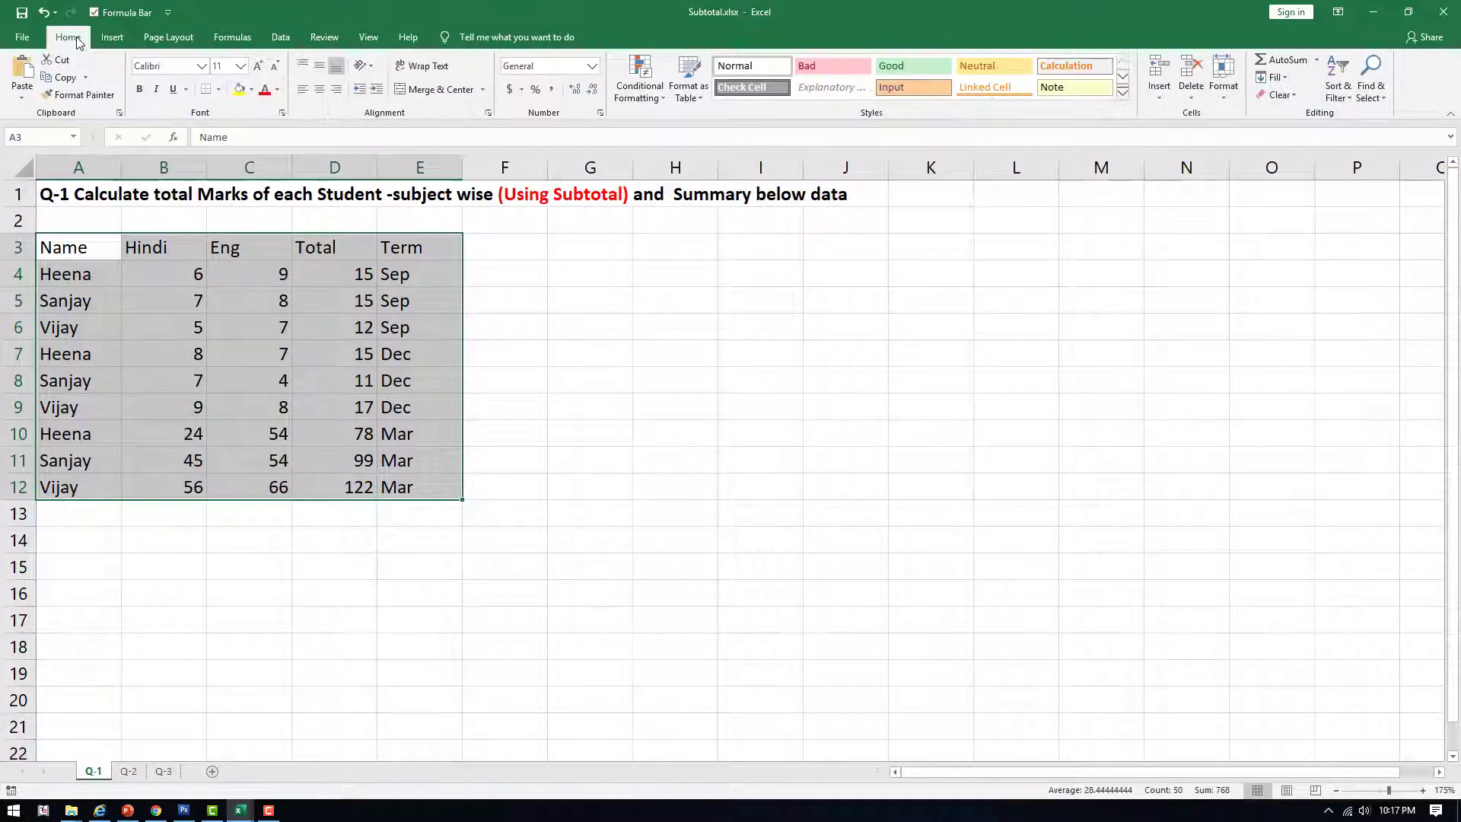
left_click(1336, 84)
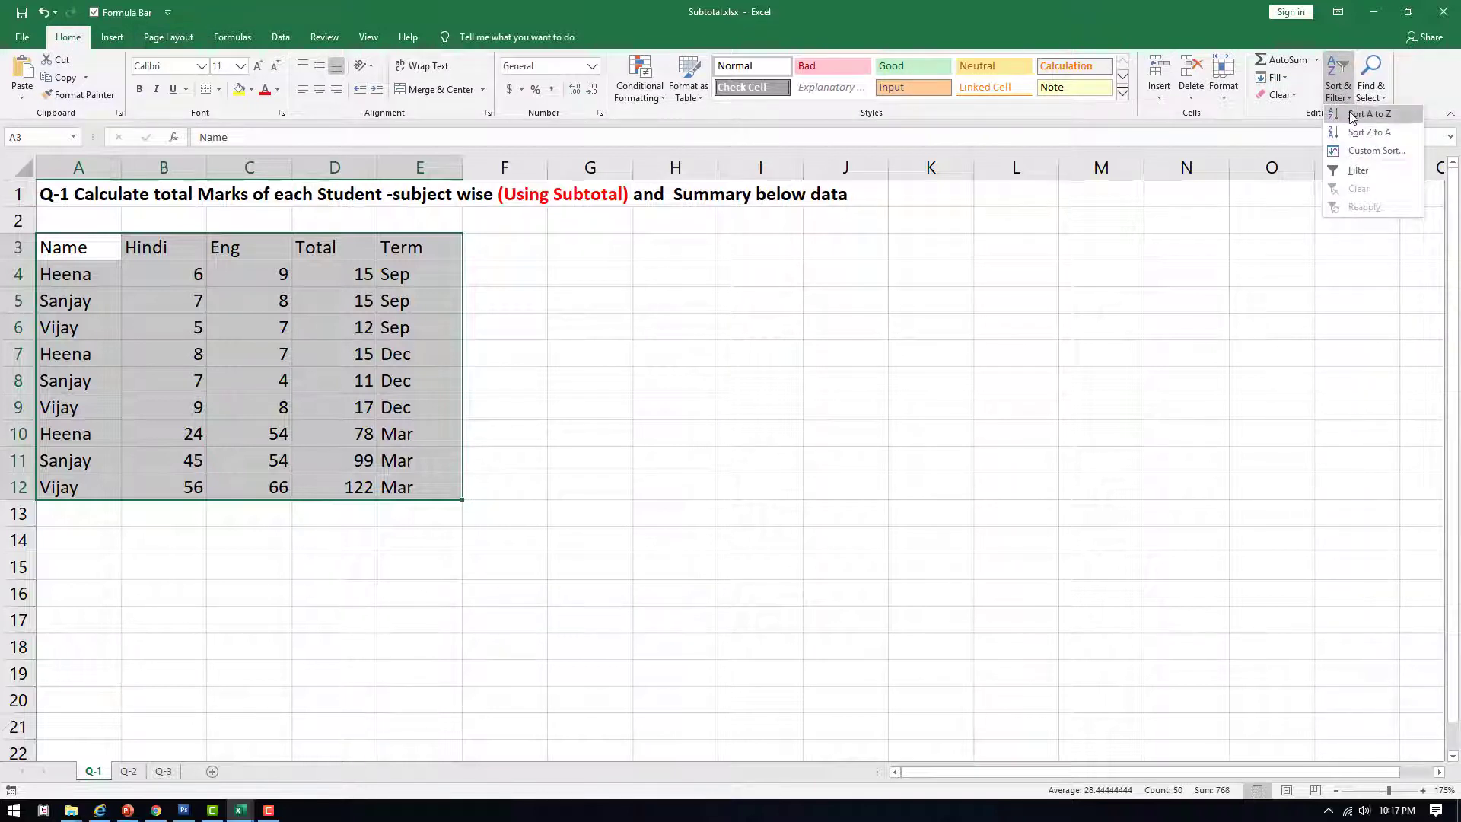
left_click(1351, 116)
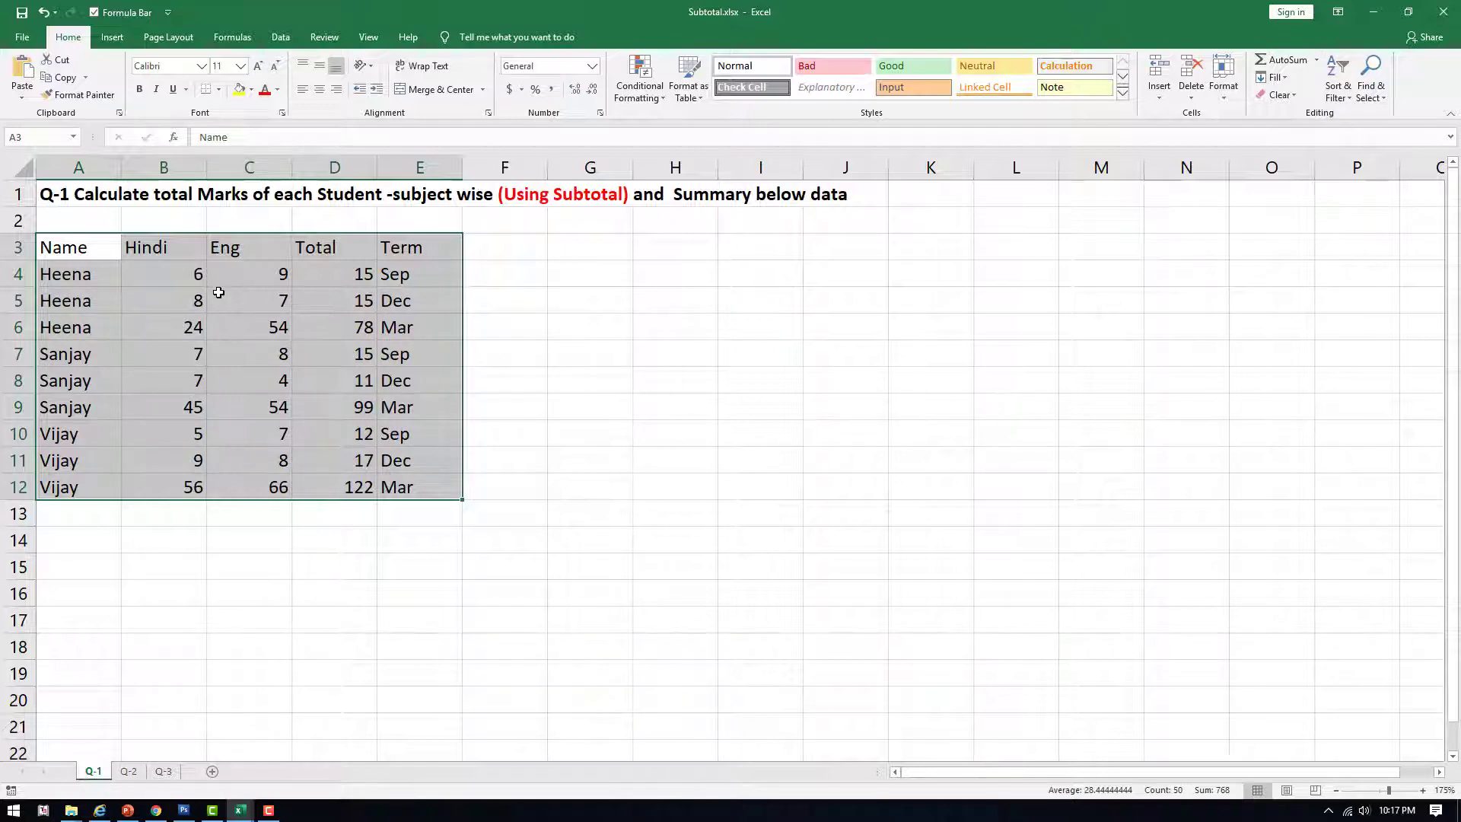
left_click(281, 38)
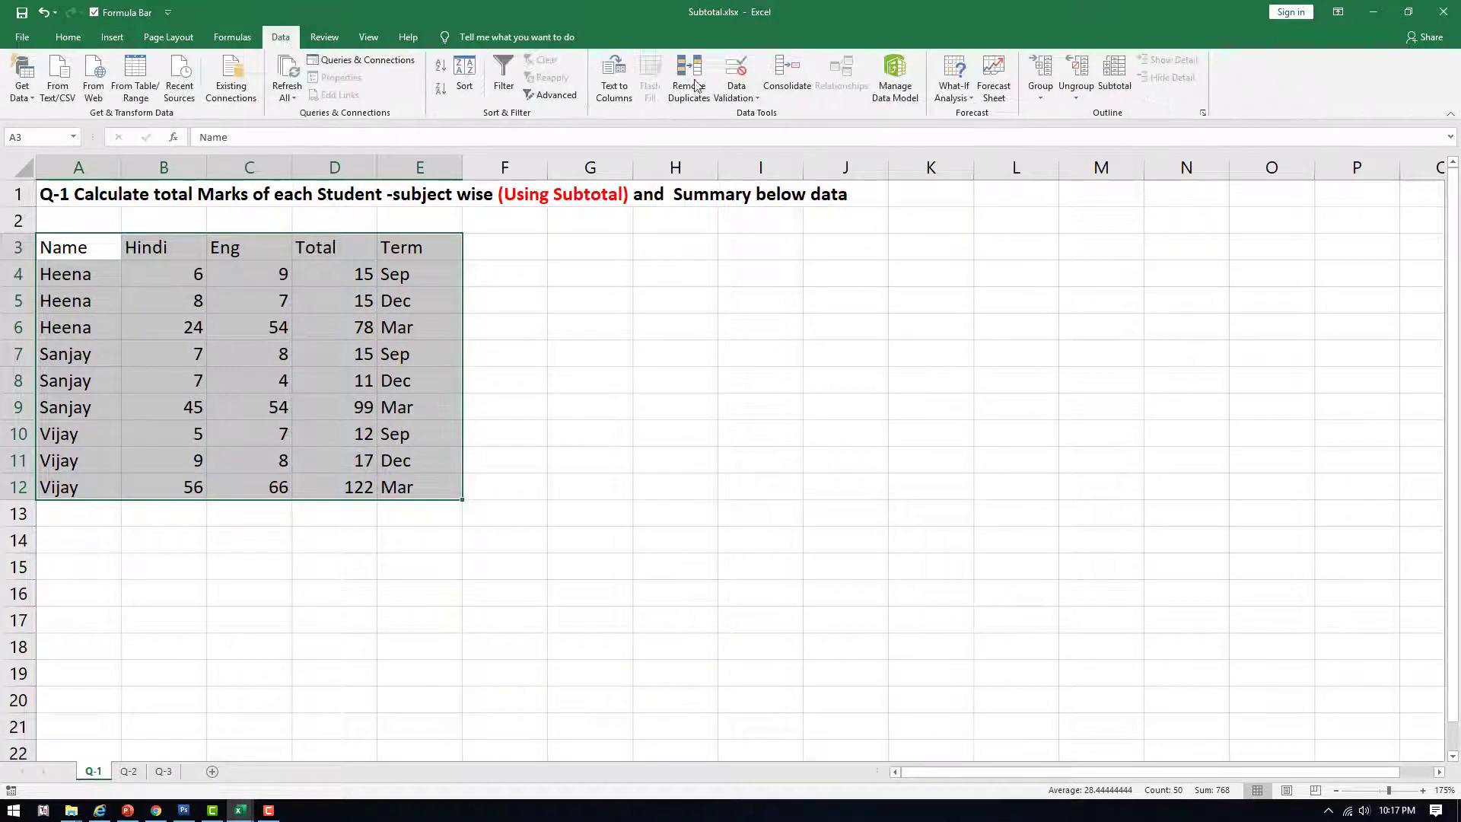
Step: Subtotal Hindi, Eng and Total with Sum per student, leaving Term unticked
left_click(1113, 80)
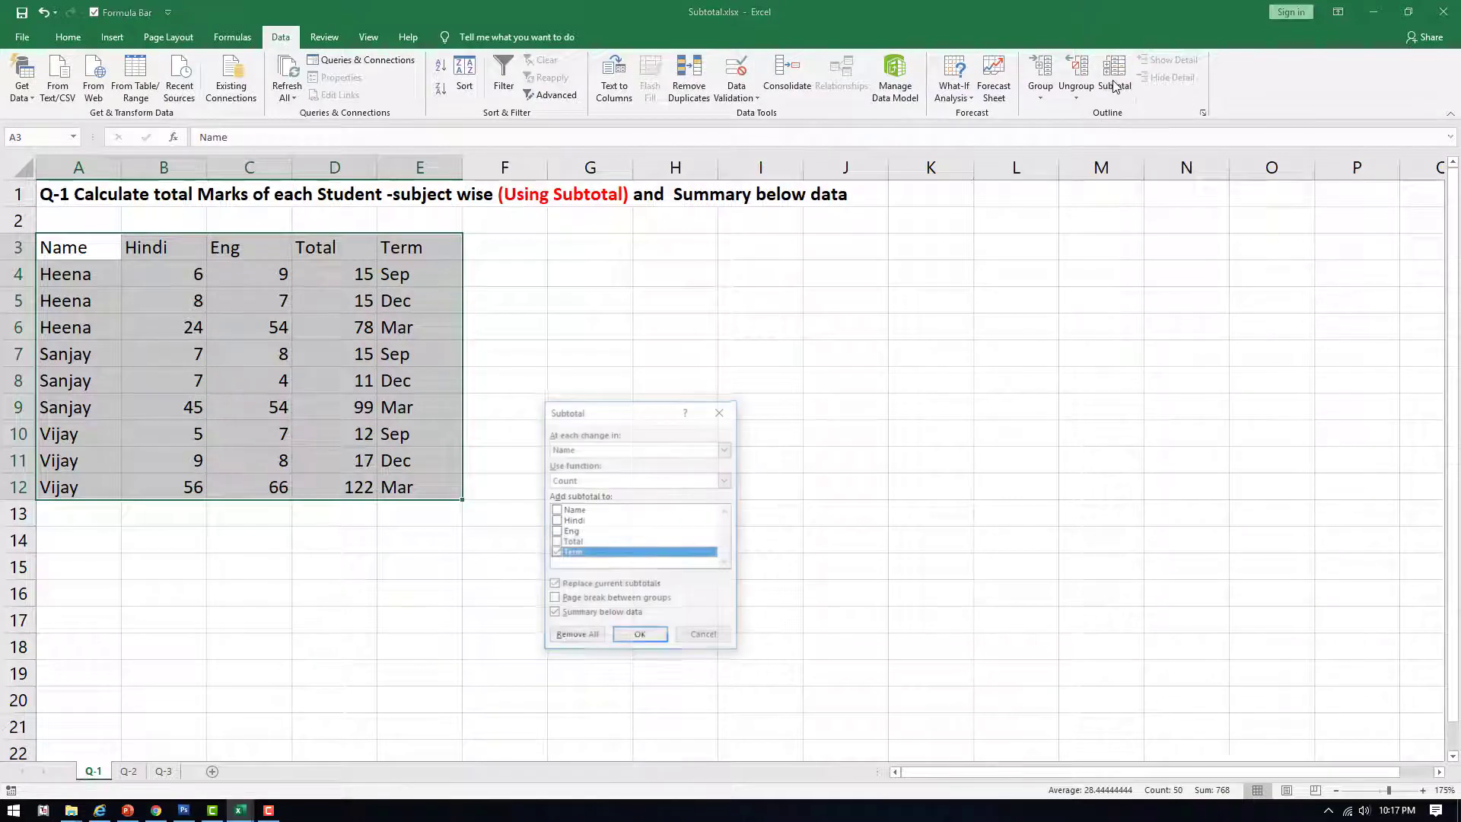
left_click(555, 552)
left_click(555, 521)
left_click(556, 531)
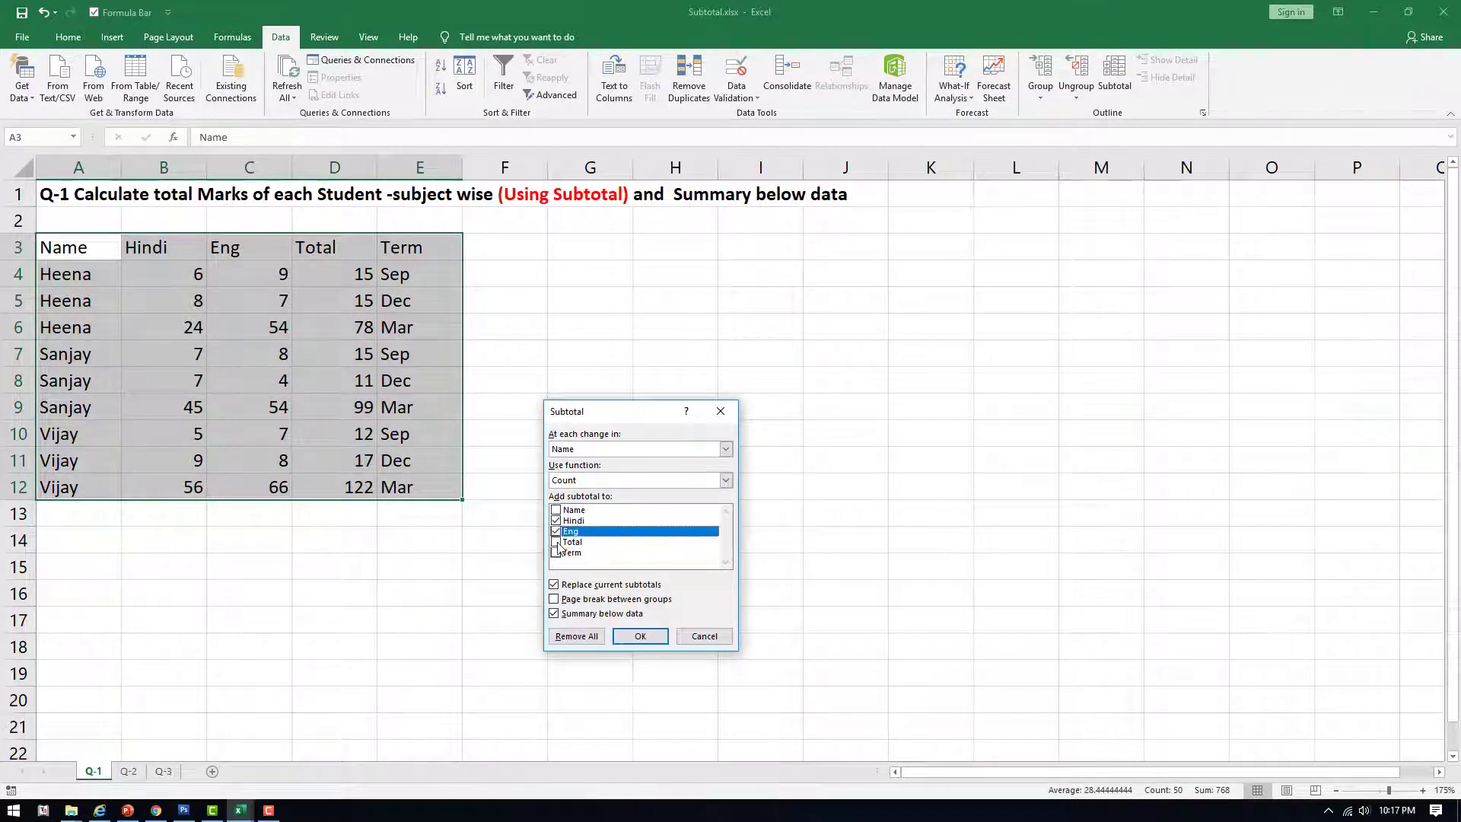
left_click(556, 541)
left_click_drag(637, 416, 831, 260)
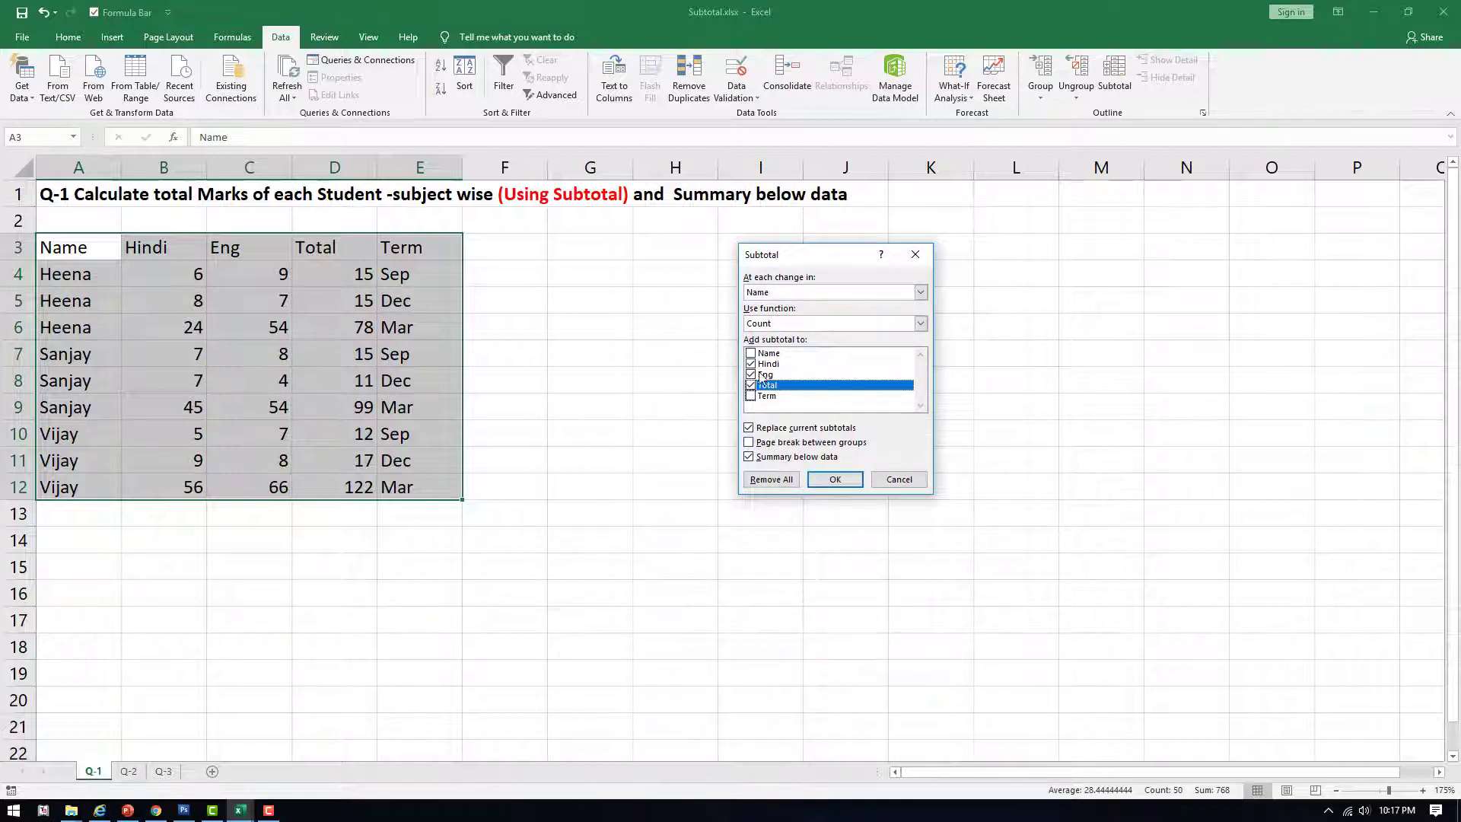
left_click(832, 325)
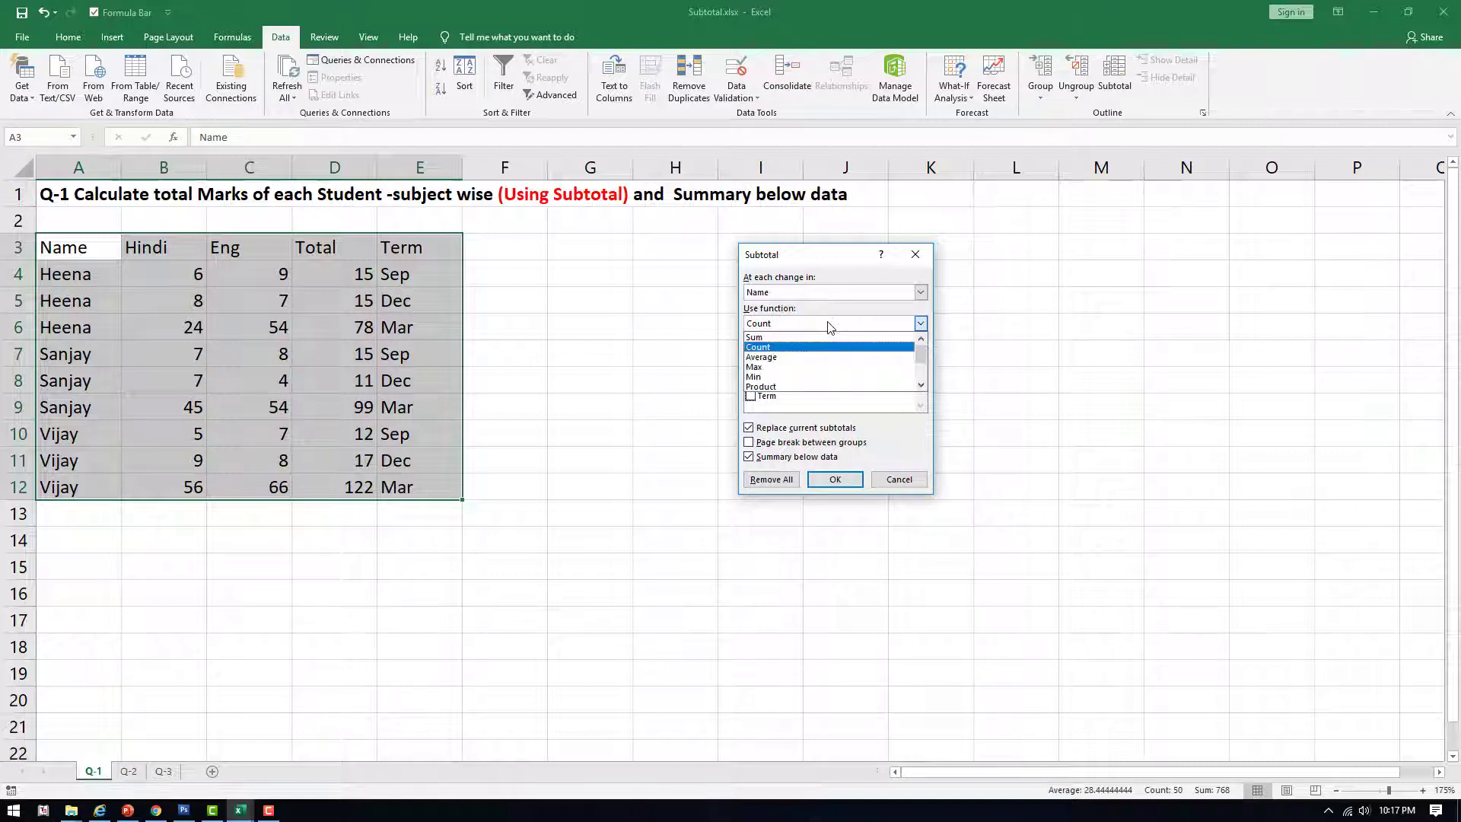
left_click(811, 340)
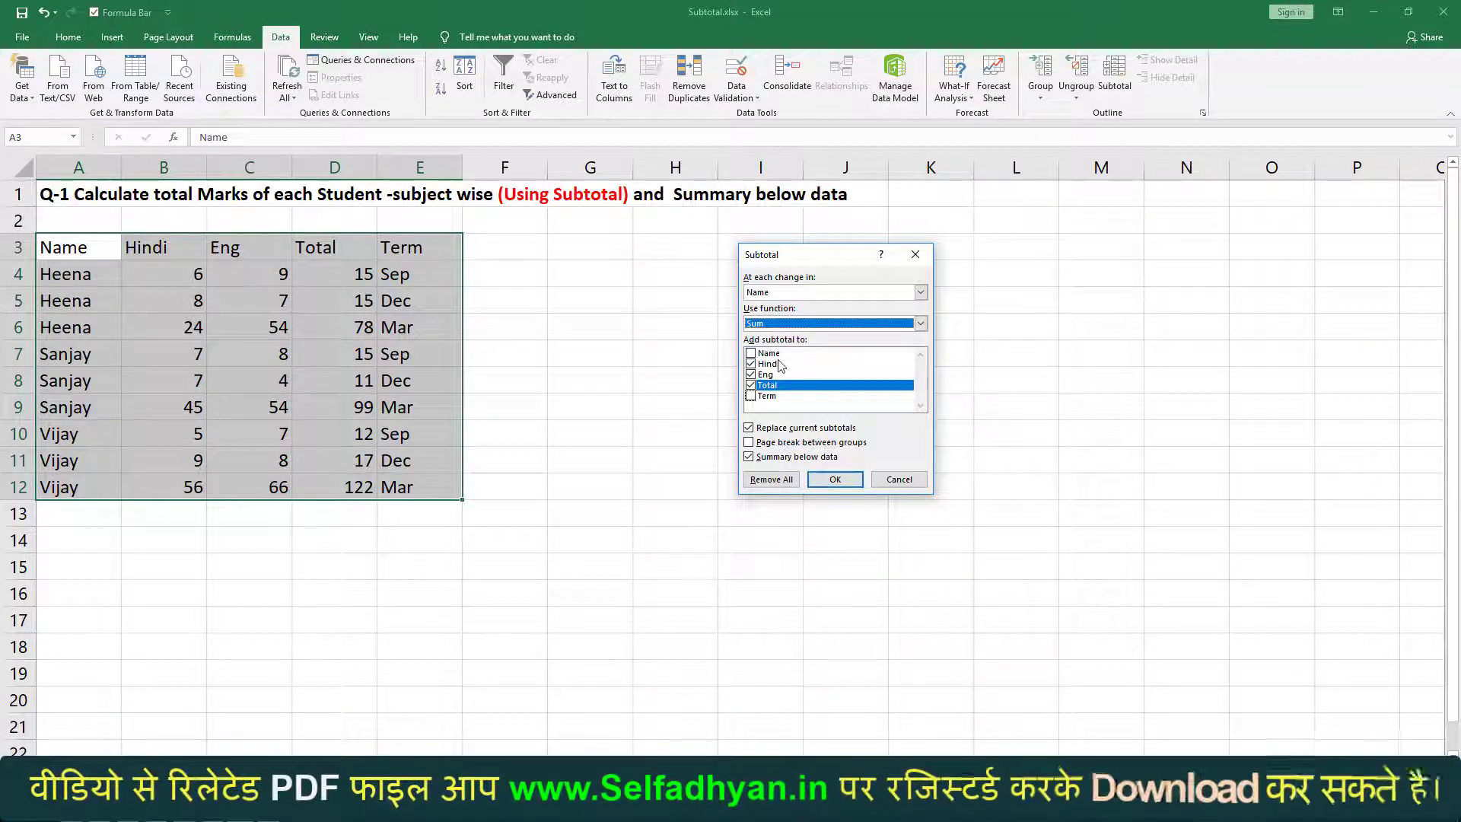
left_click(826, 480)
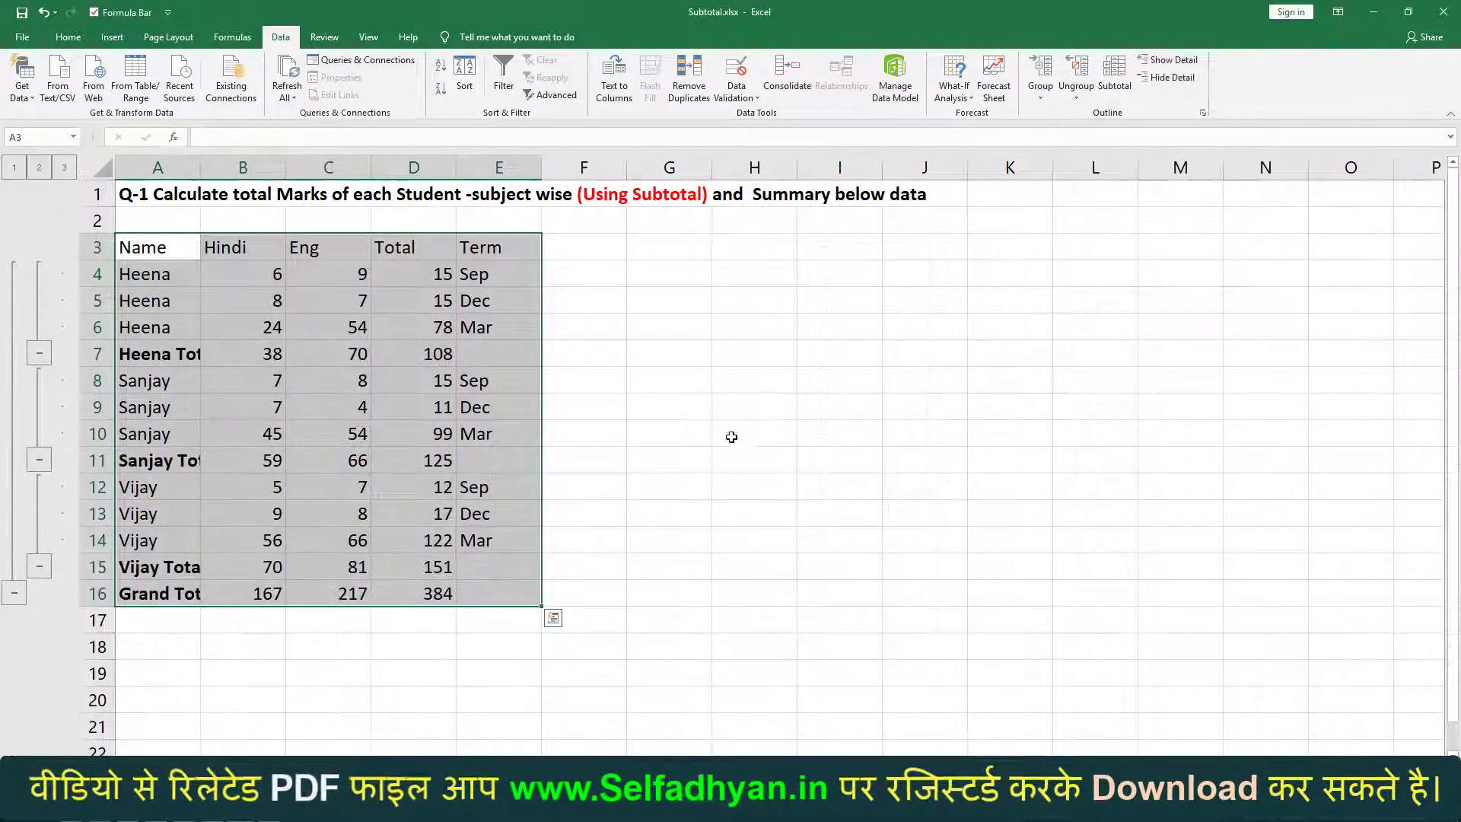
Step: Autofit column A so labels like Heena Total and Grand Total show fully
left_click(722, 433)
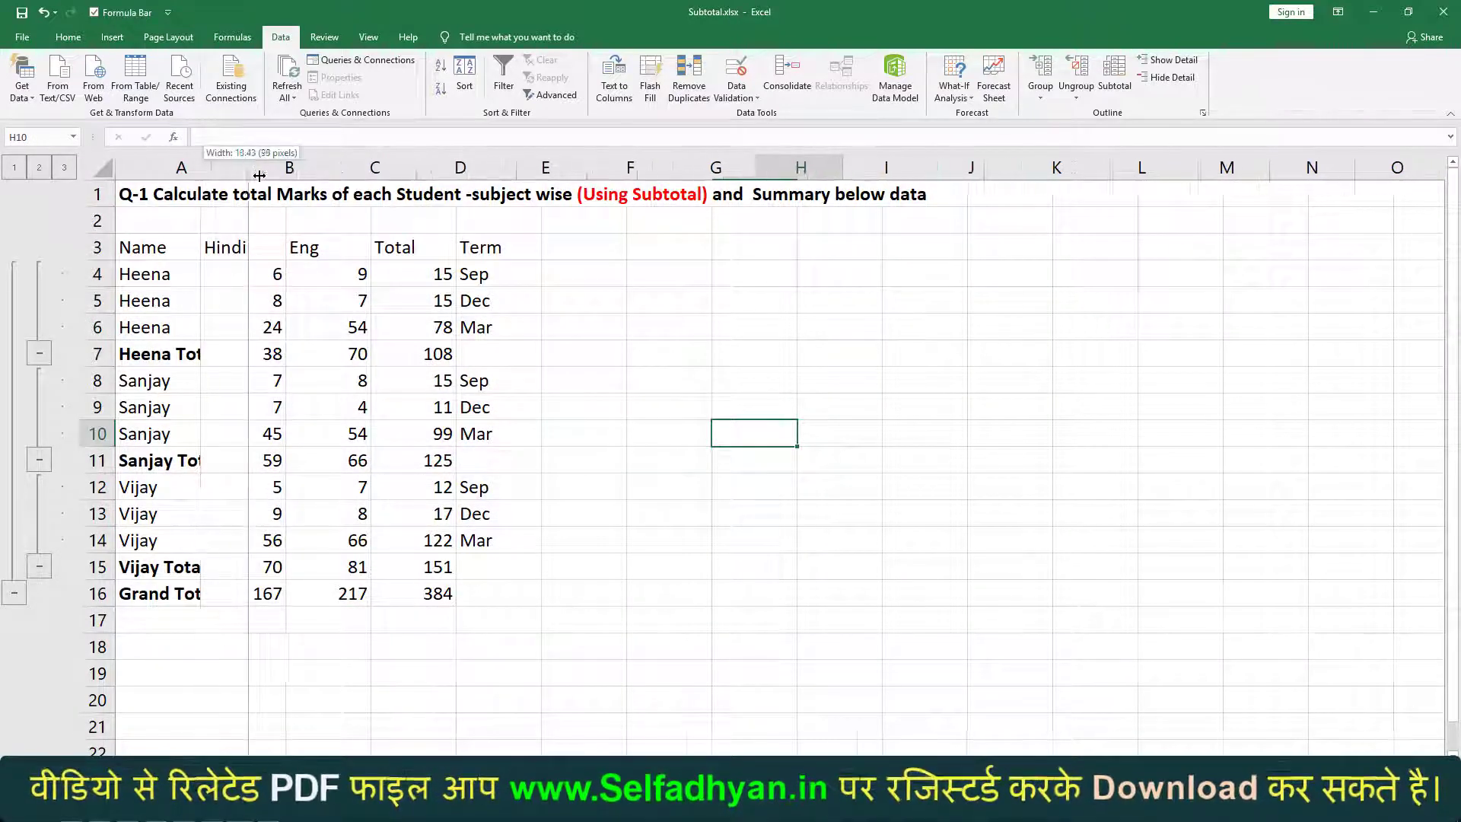
double_click(201, 167)
left_click(321, 274)
Step: Check the SUBTOTAL formulas for Heena's Hindi, Eng and Total marks
left_click_drag(321, 274, 319, 327)
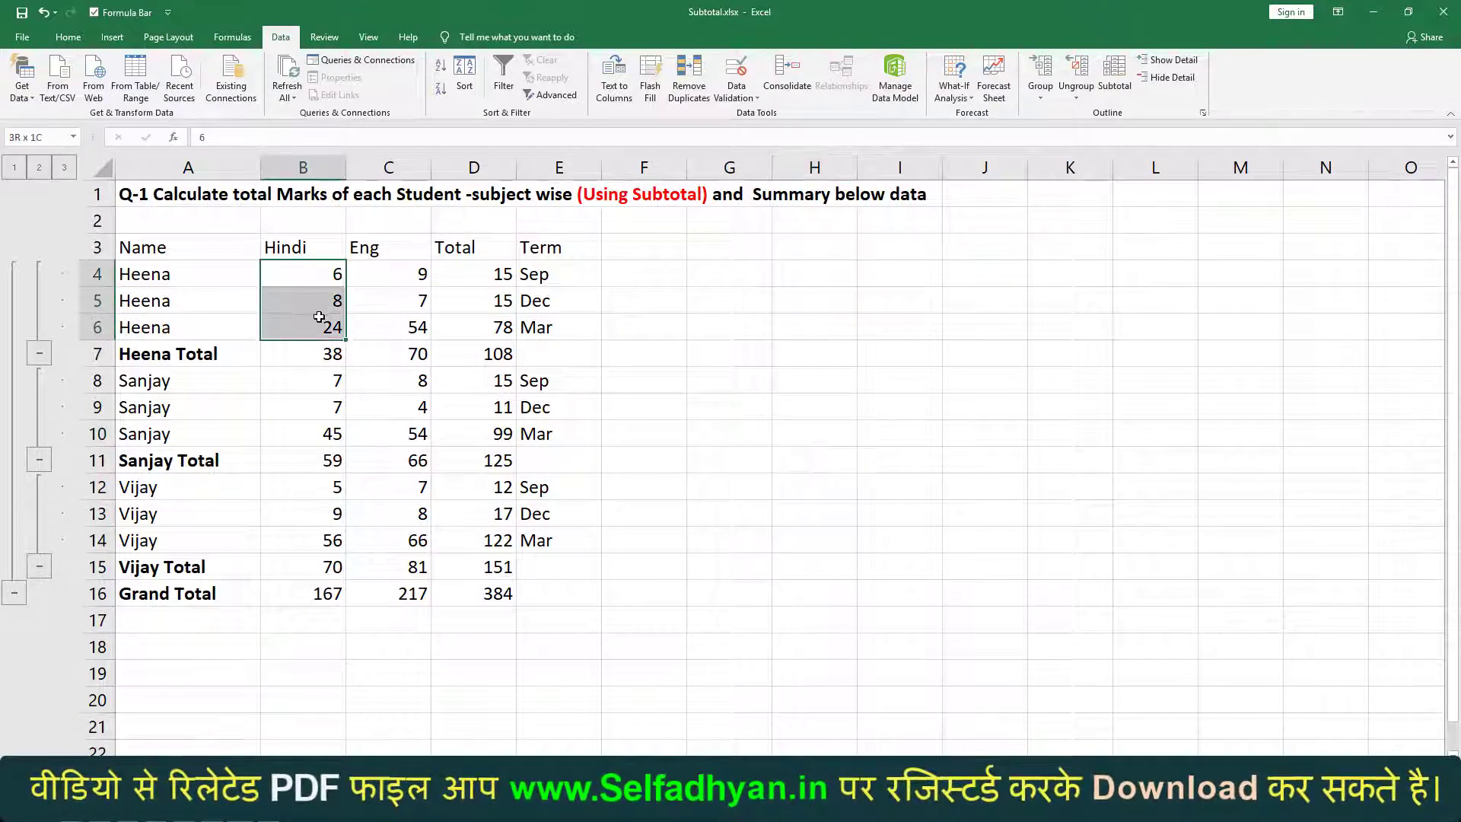
left_click(307, 355)
left_click_drag(411, 274, 411, 327)
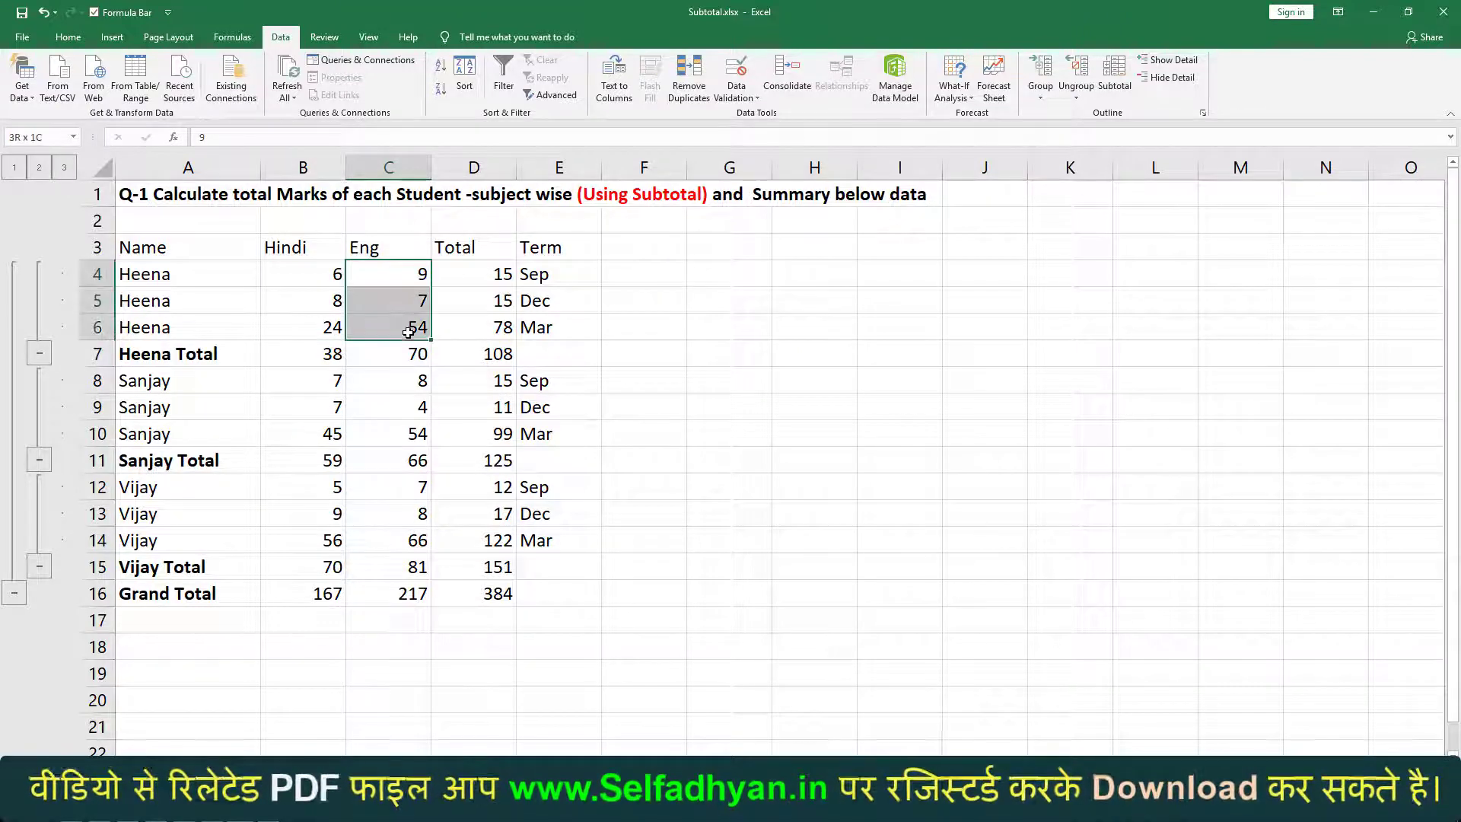
left_click(396, 355)
left_click_drag(468, 279, 473, 329)
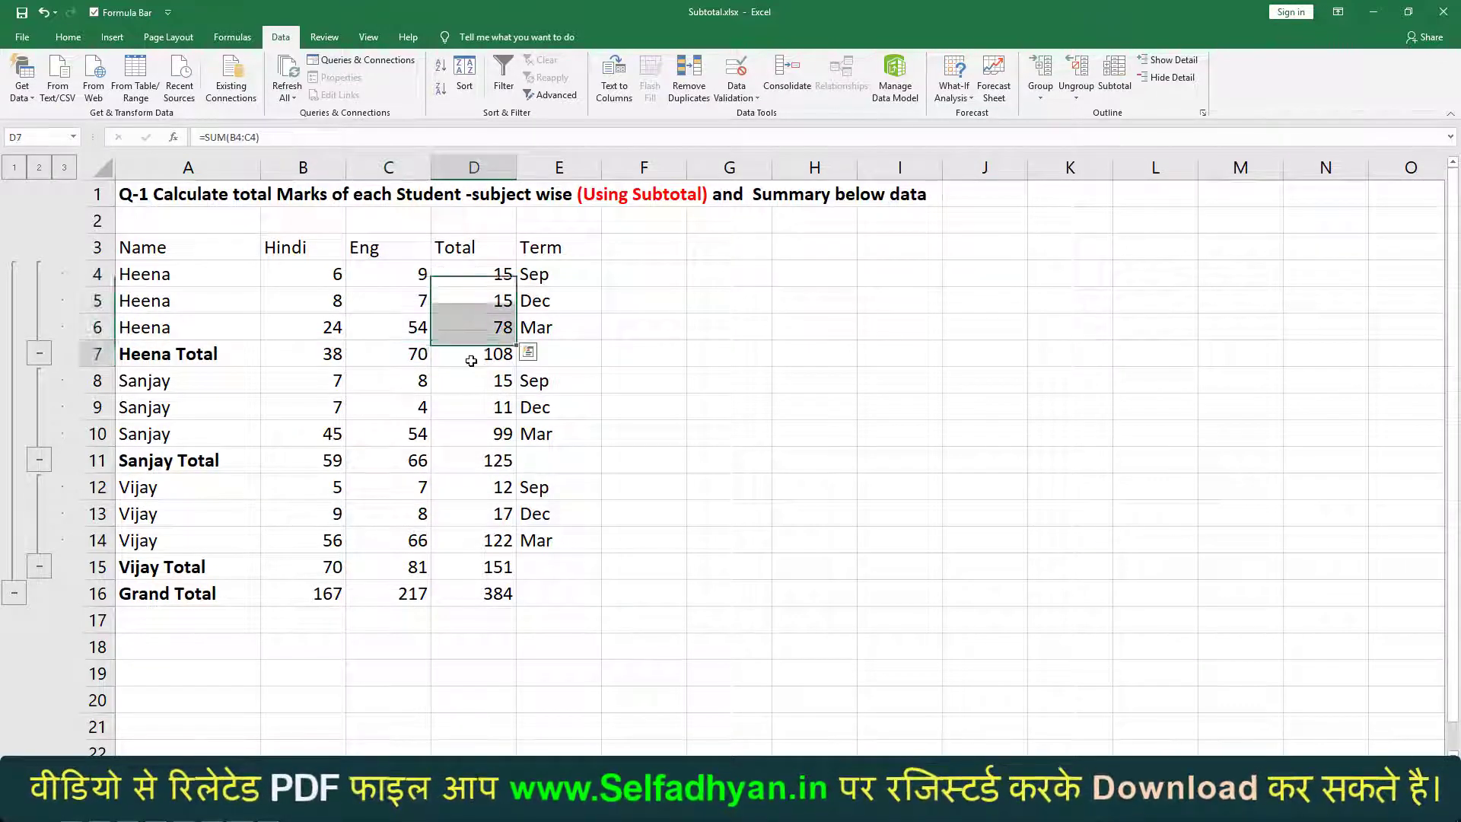
left_click(487, 355)
left_click(335, 347)
Step: Review the Heena, Sanjay, Vijay and Grand Total rows, then move to sheet Q-2
left_click_drag(221, 354, 555, 356)
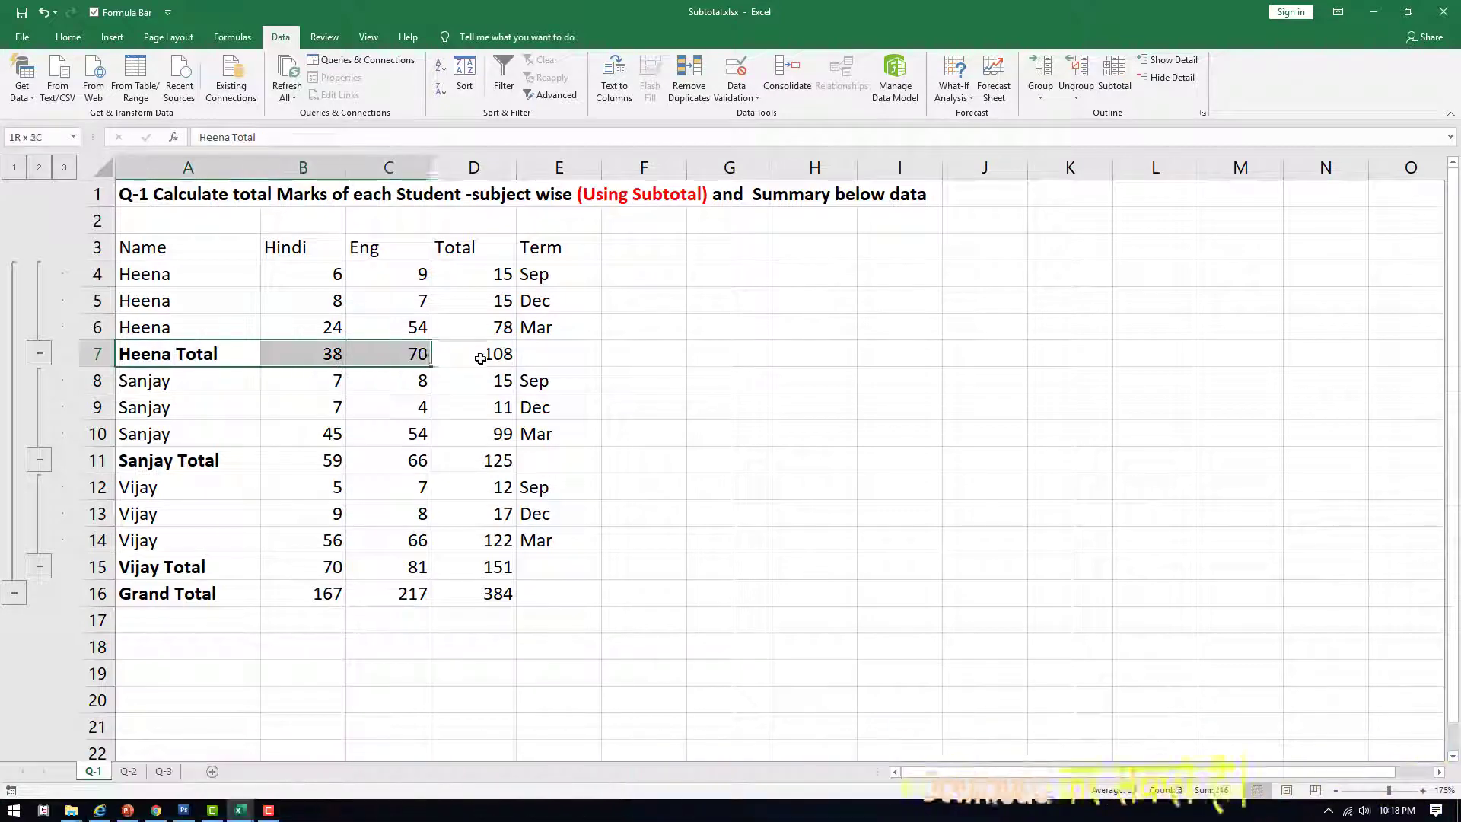
left_click_drag(212, 456, 601, 460)
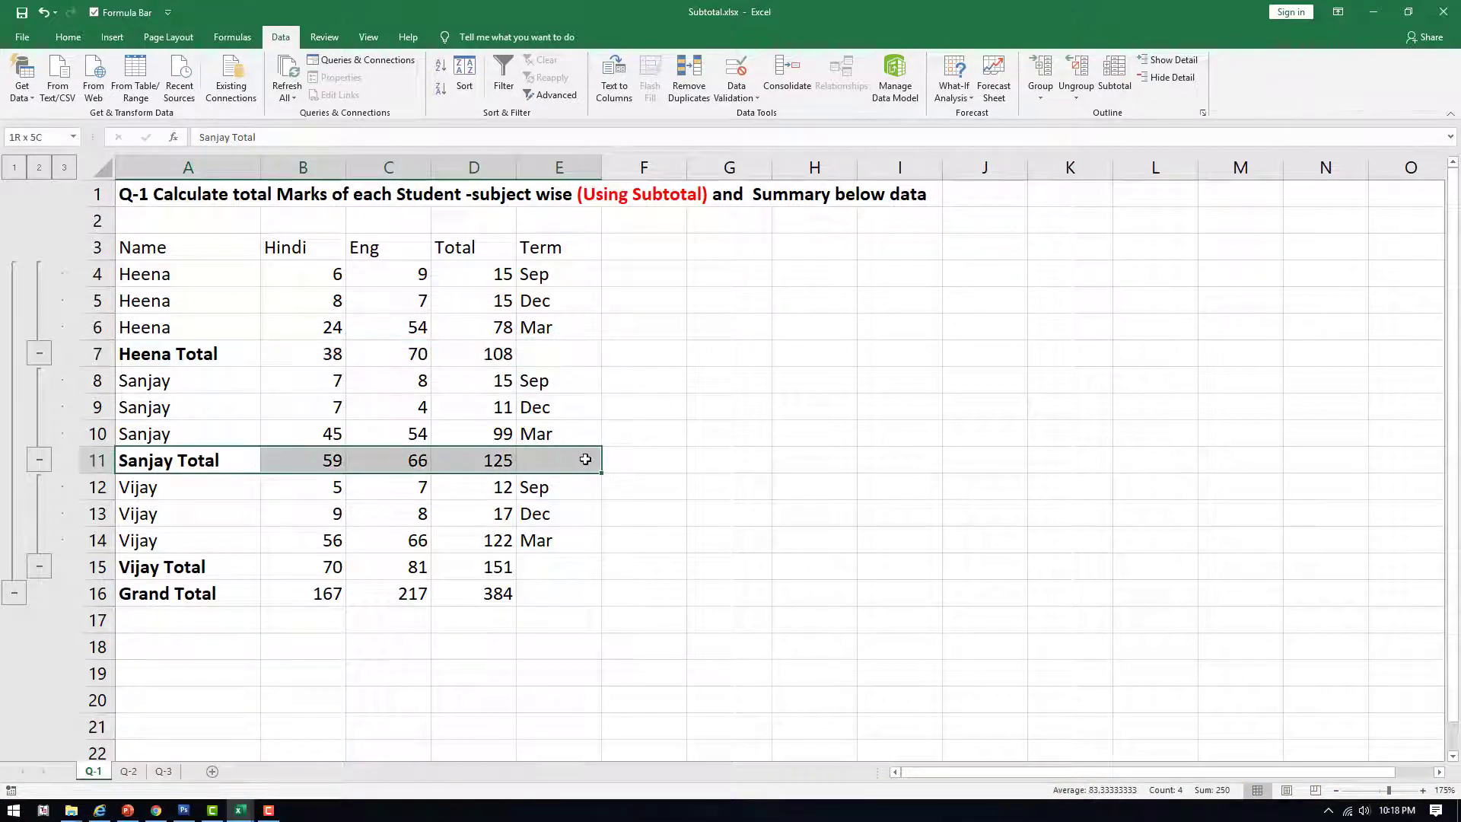
left_click_drag(182, 566, 571, 567)
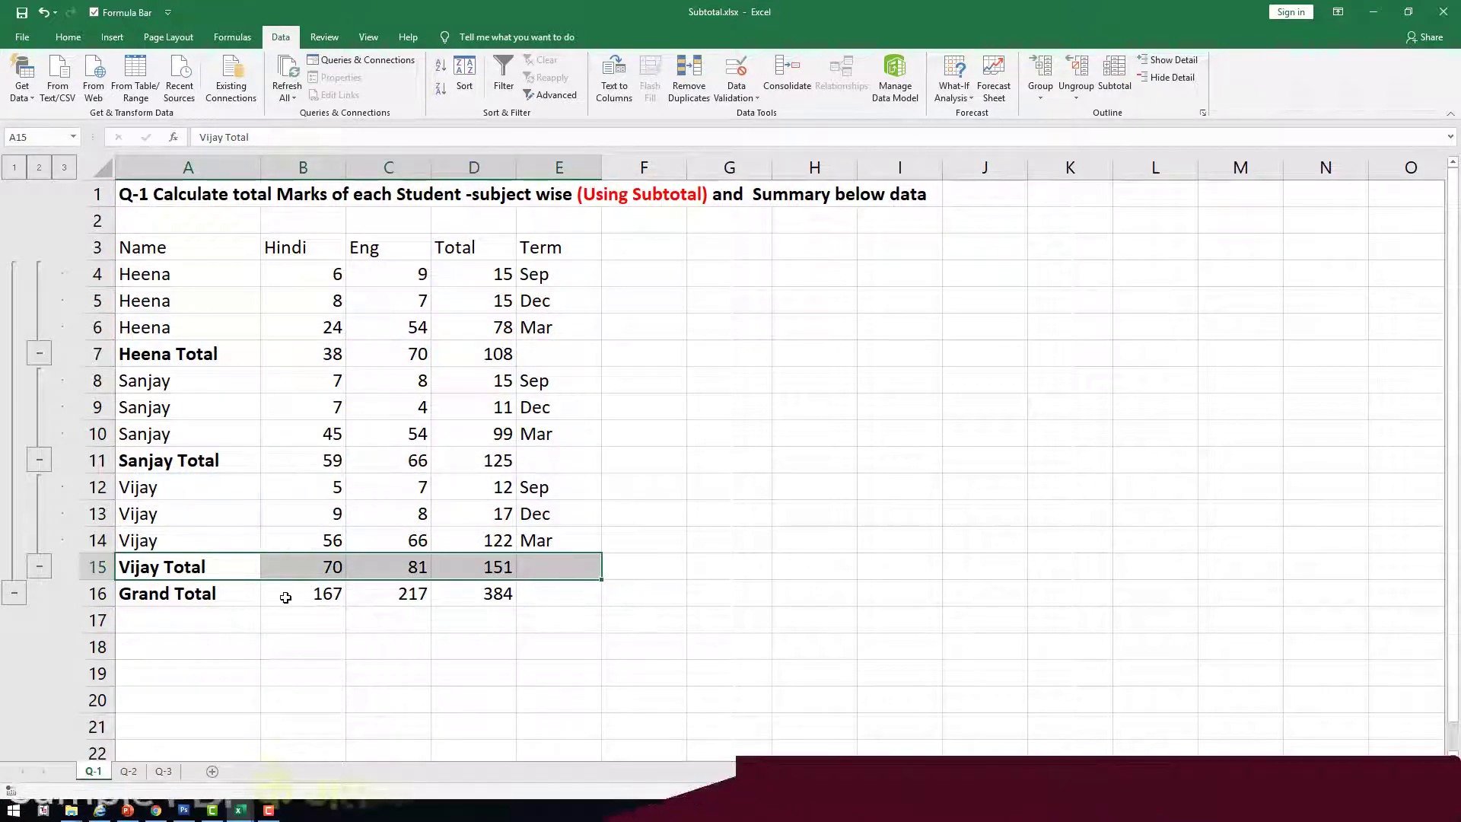
left_click(317, 593)
left_click_drag(318, 593, 572, 595)
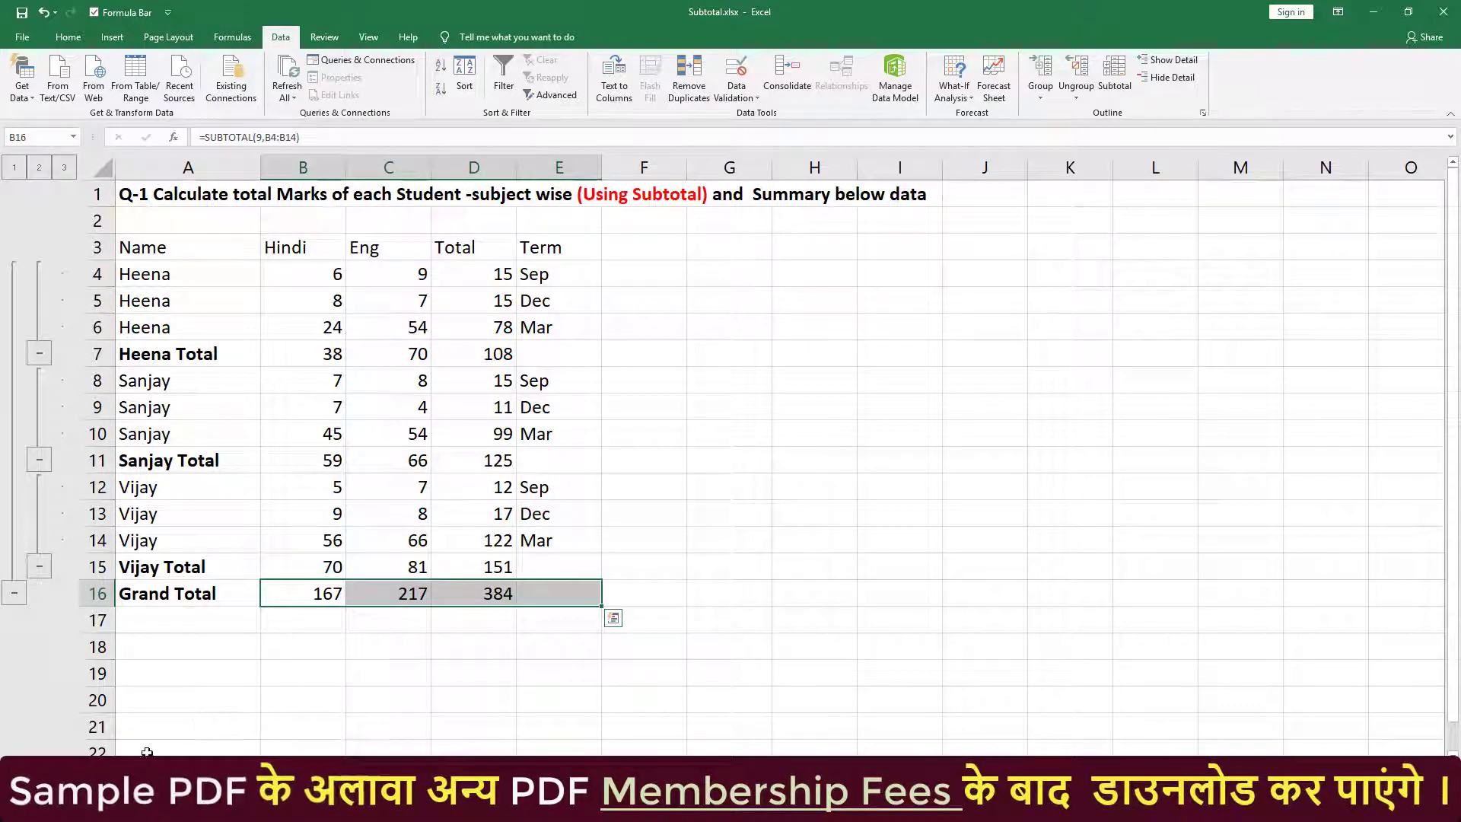
key("ctrl+Page_Down")
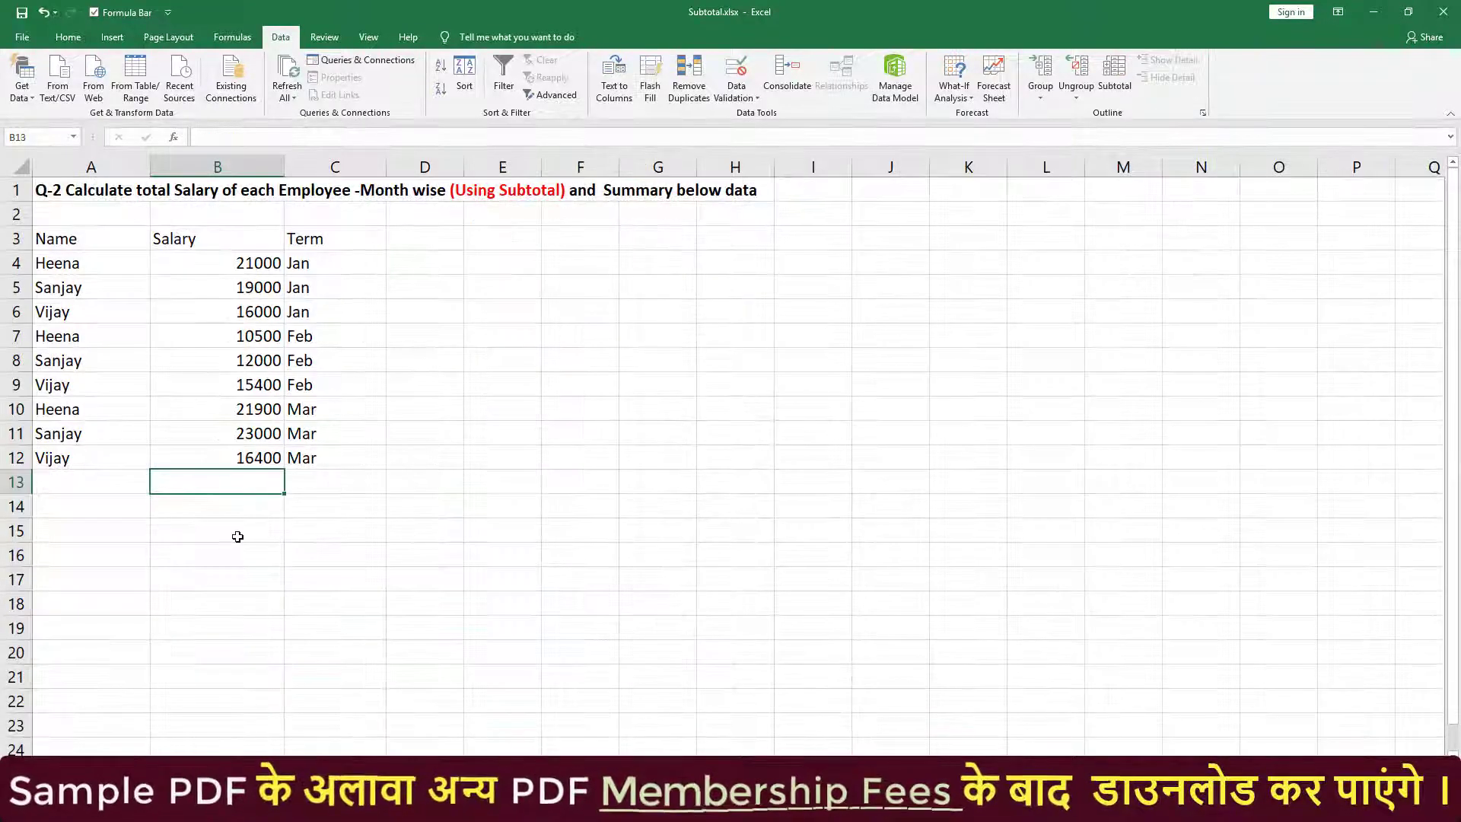
Step: Custom-sort the Q-2 salary table A to Z by Term on cell values
scroll(250, 530, "up", 1, "ctrl")
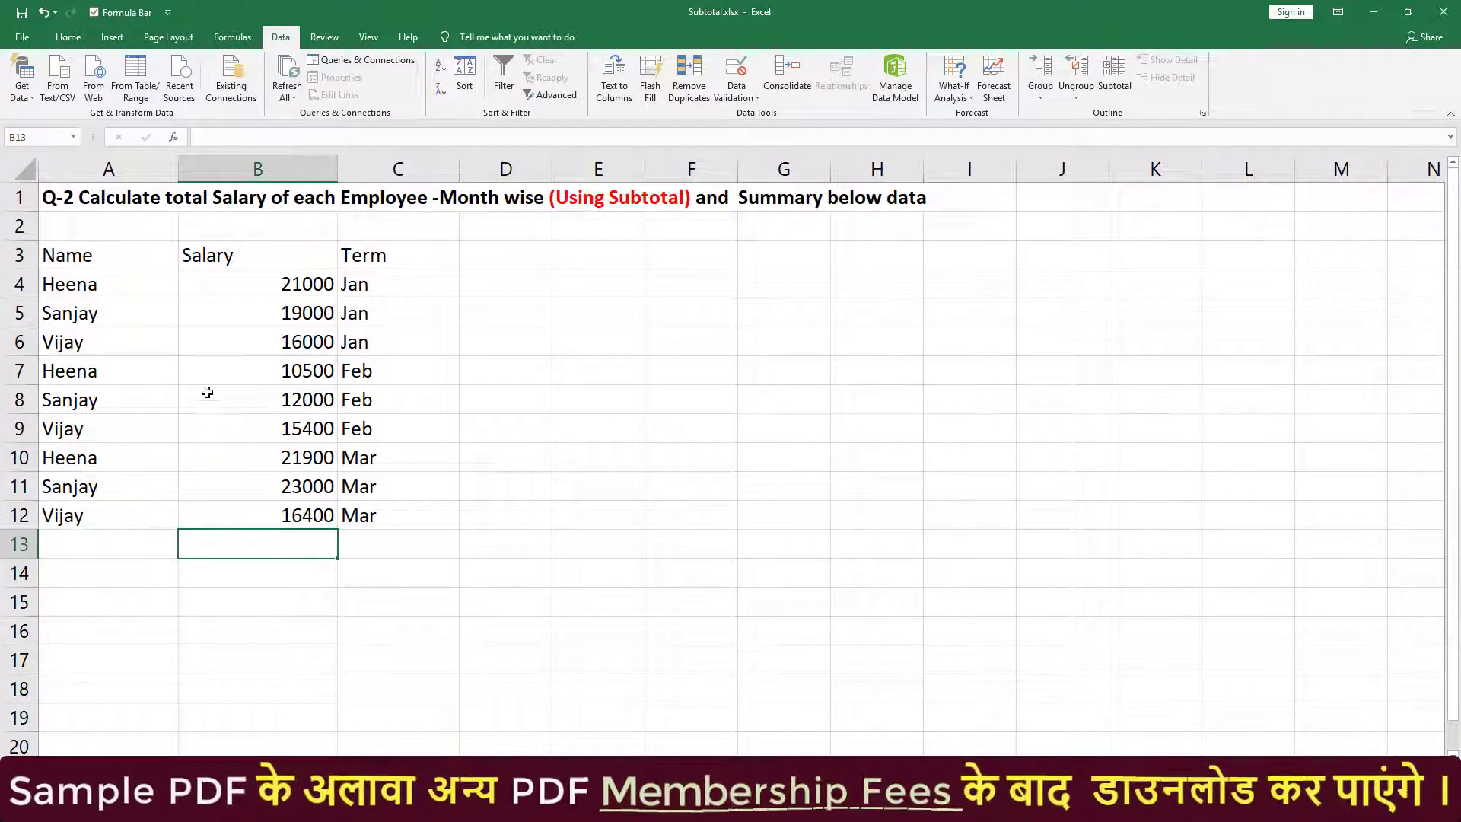
left_click_drag(69, 258, 435, 506)
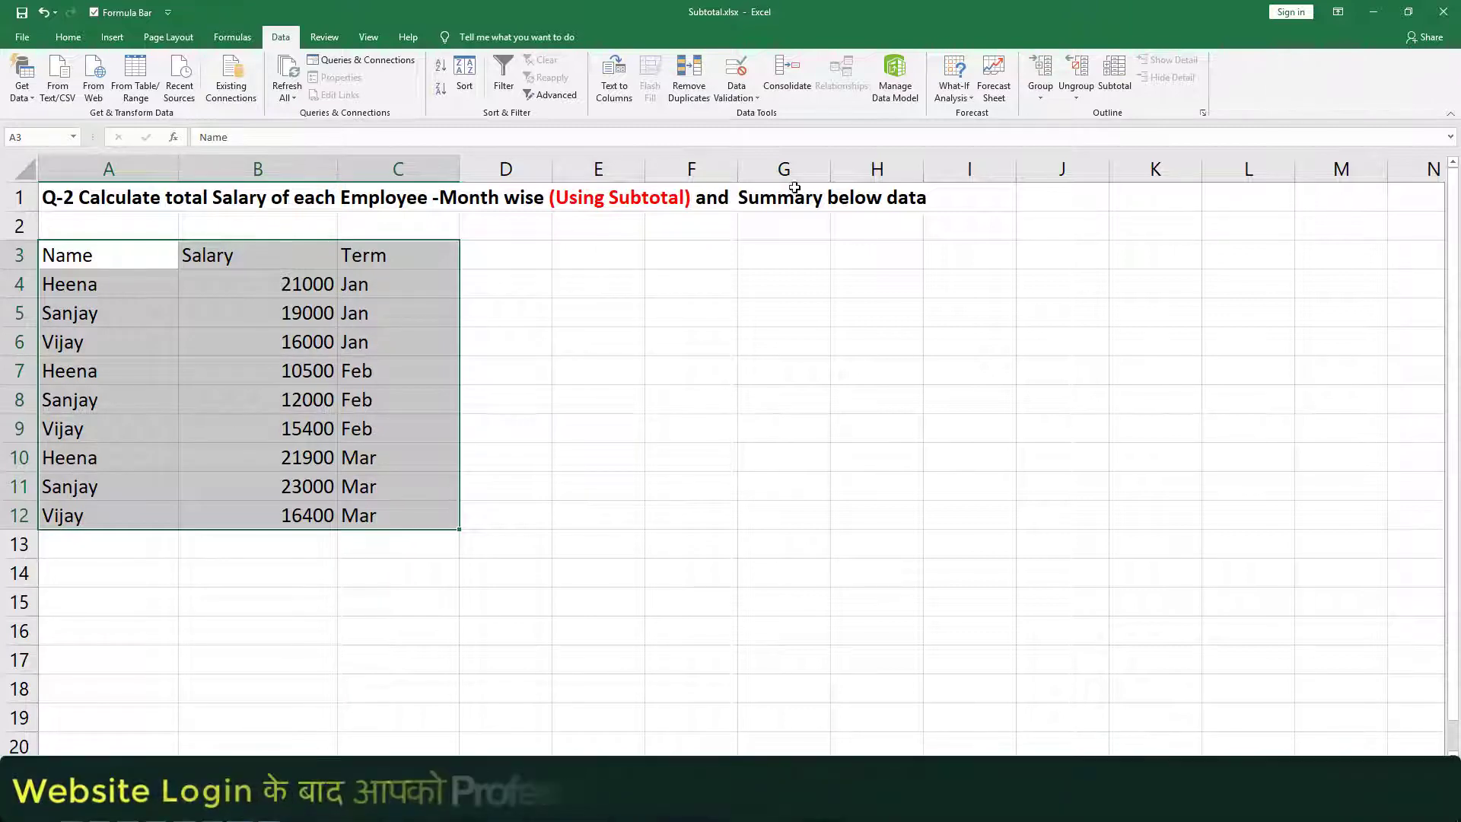
left_click(67, 37)
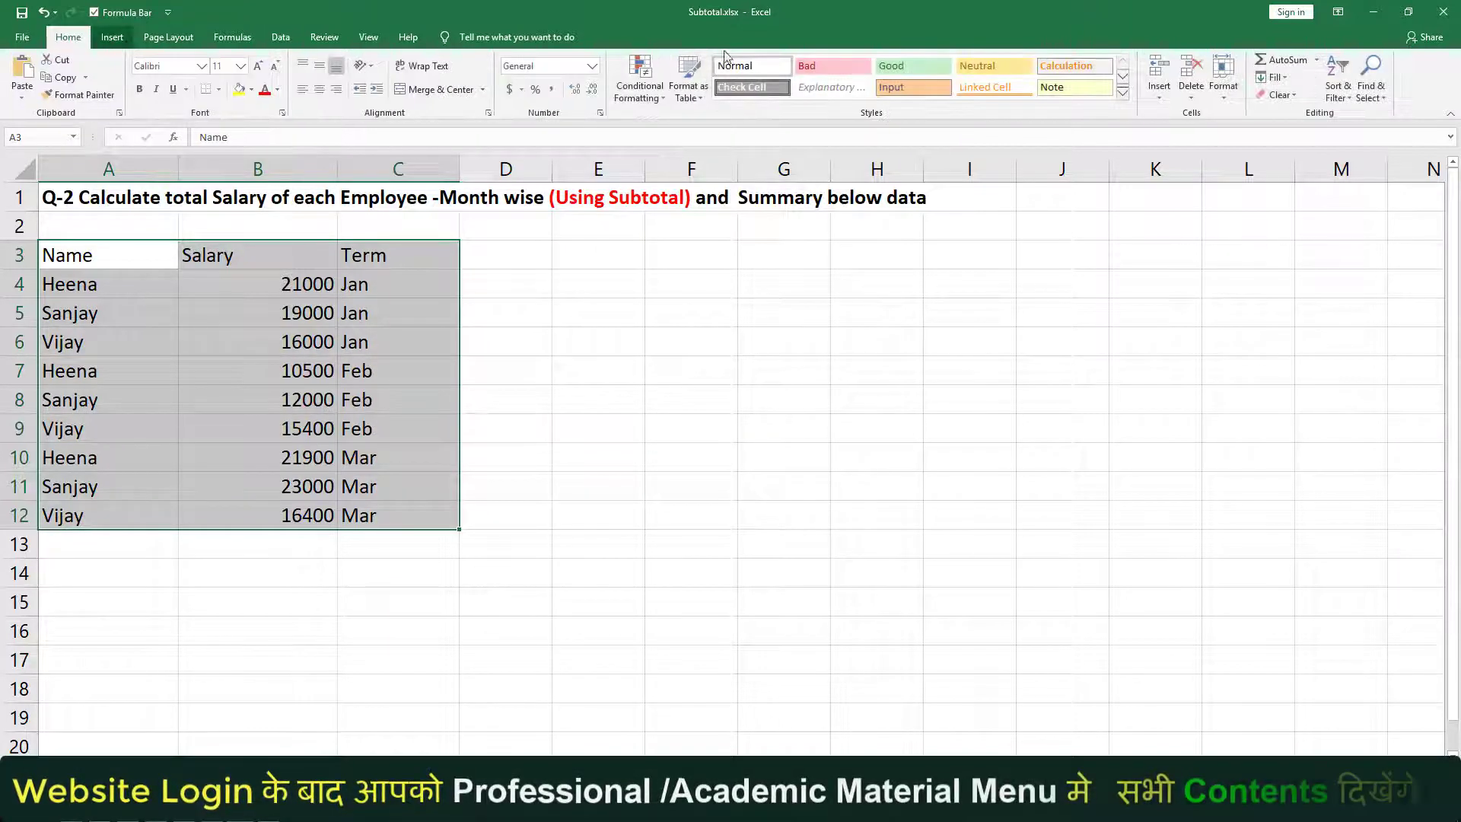
left_click(1338, 80)
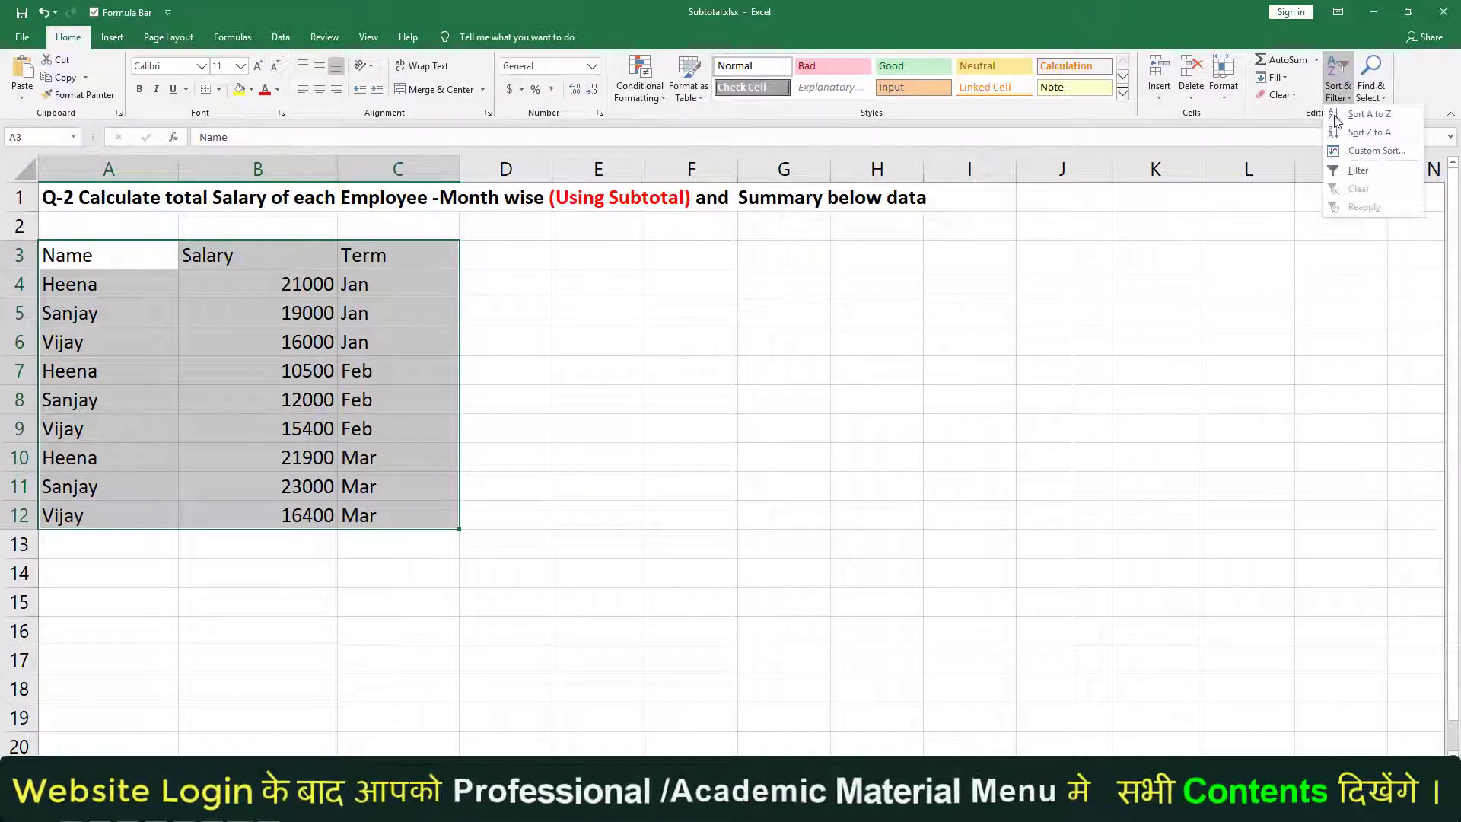
left_click(1340, 152)
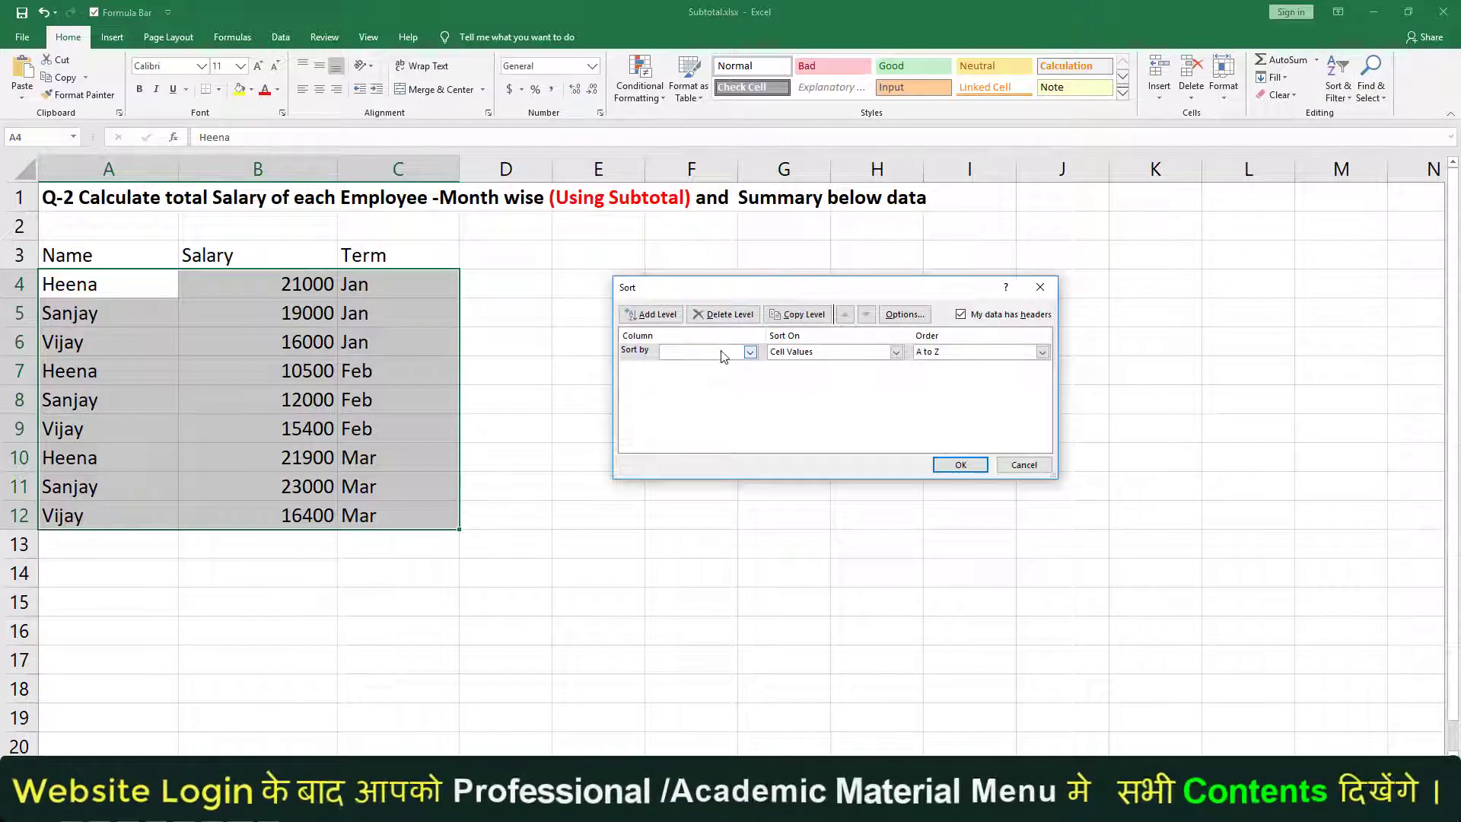
left_click(721, 356)
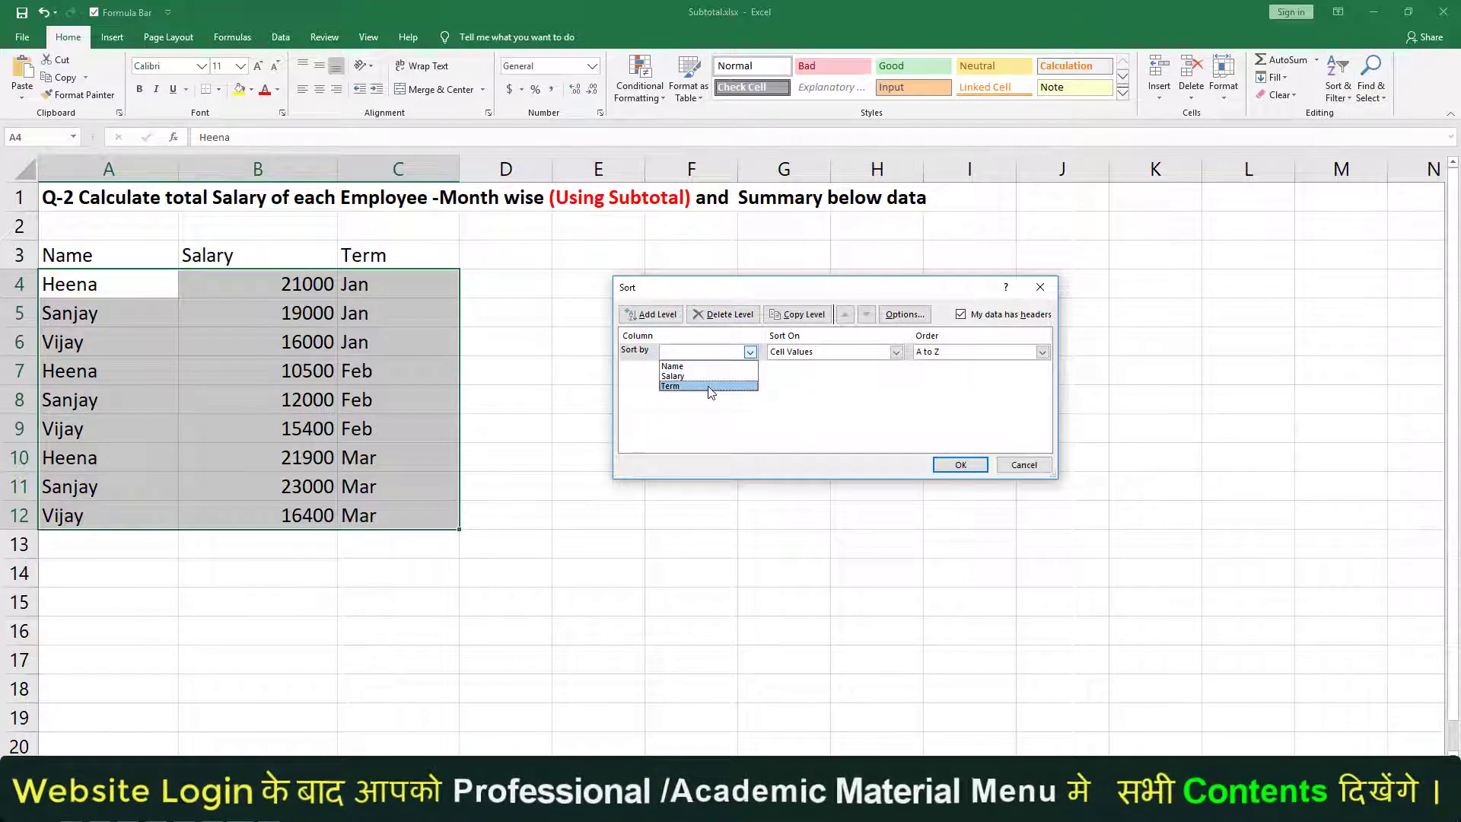
left_click(709, 386)
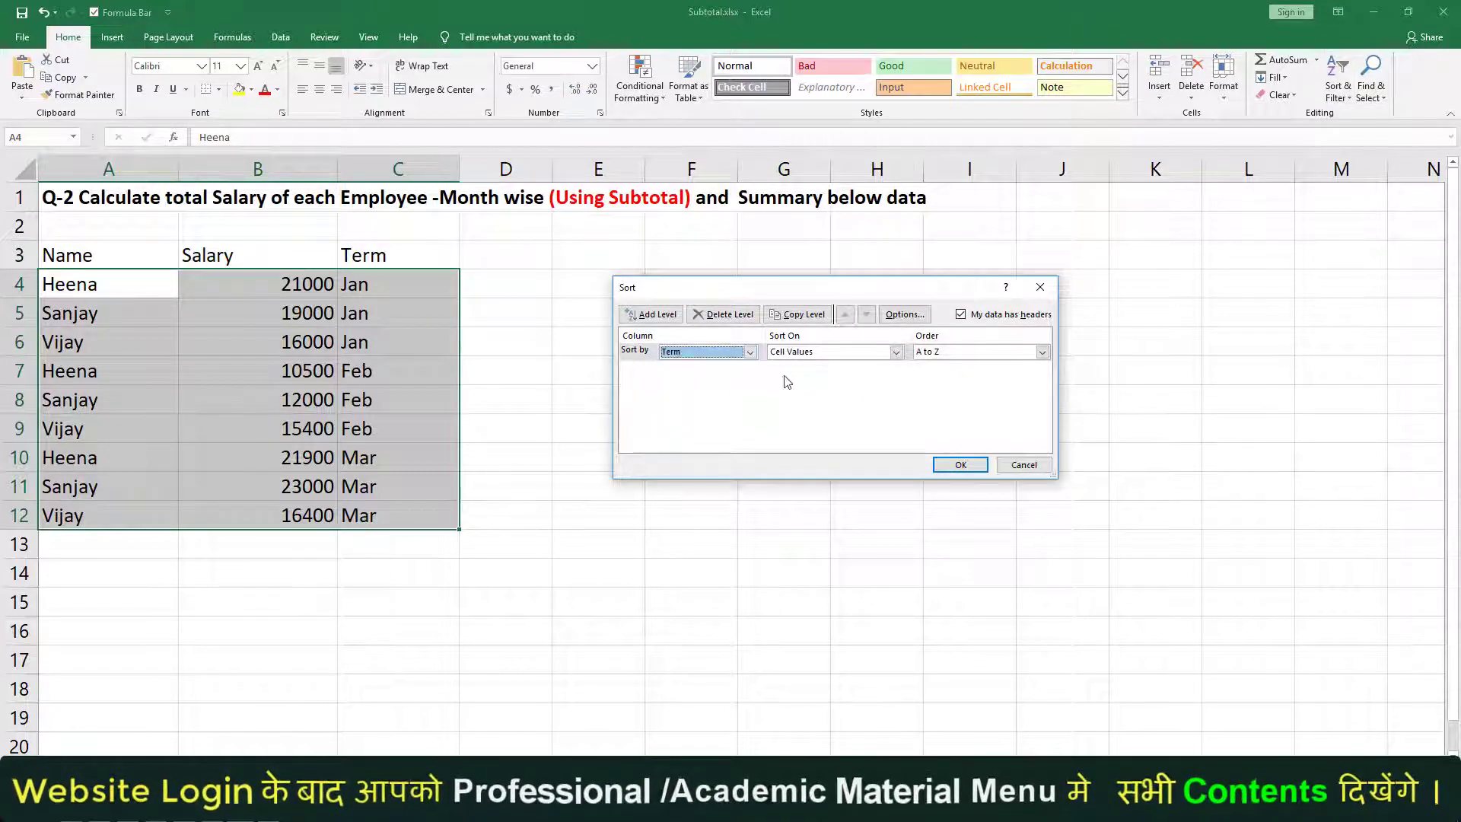
left_click(954, 466)
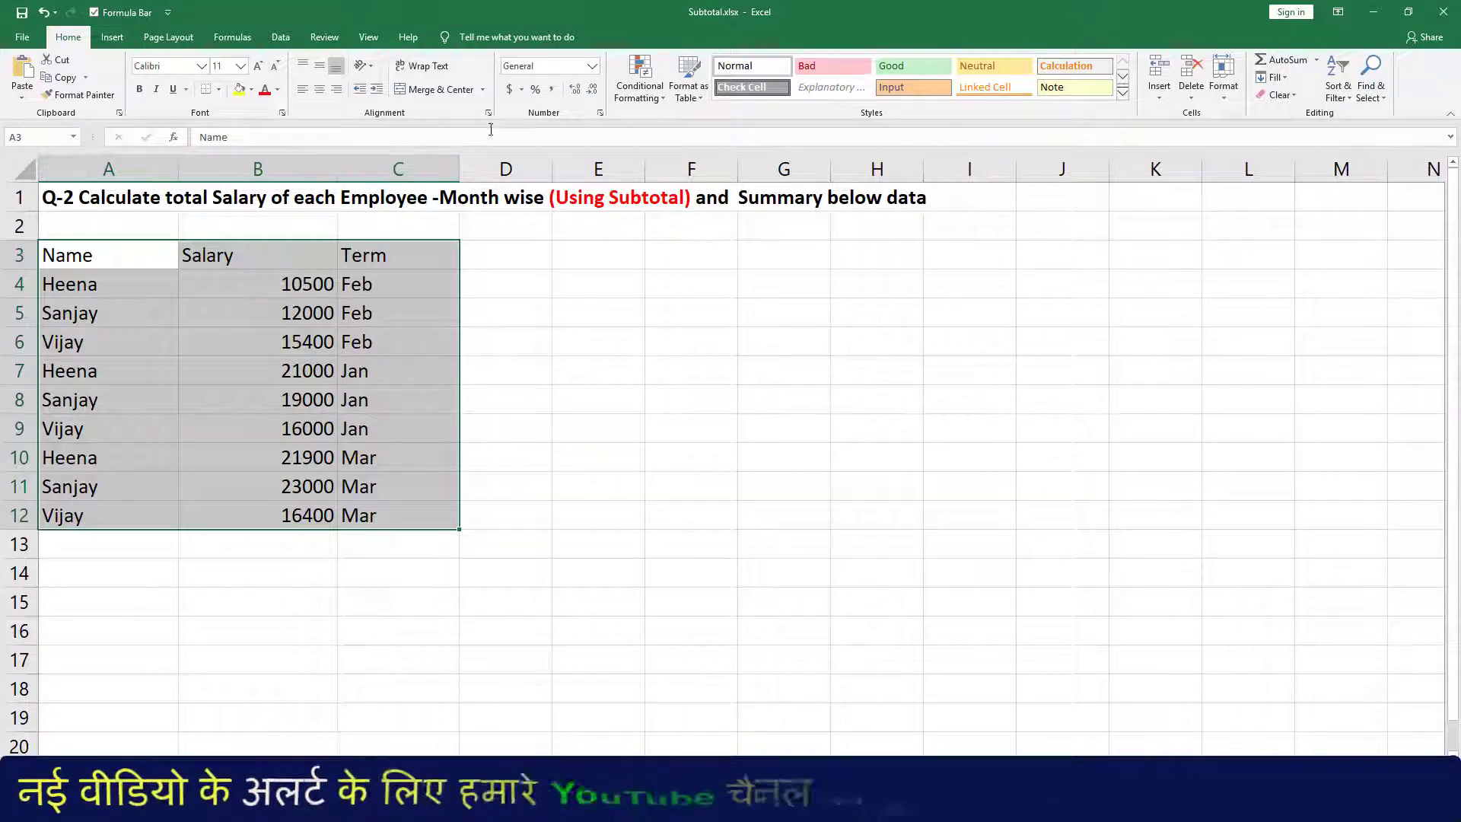
left_click(281, 38)
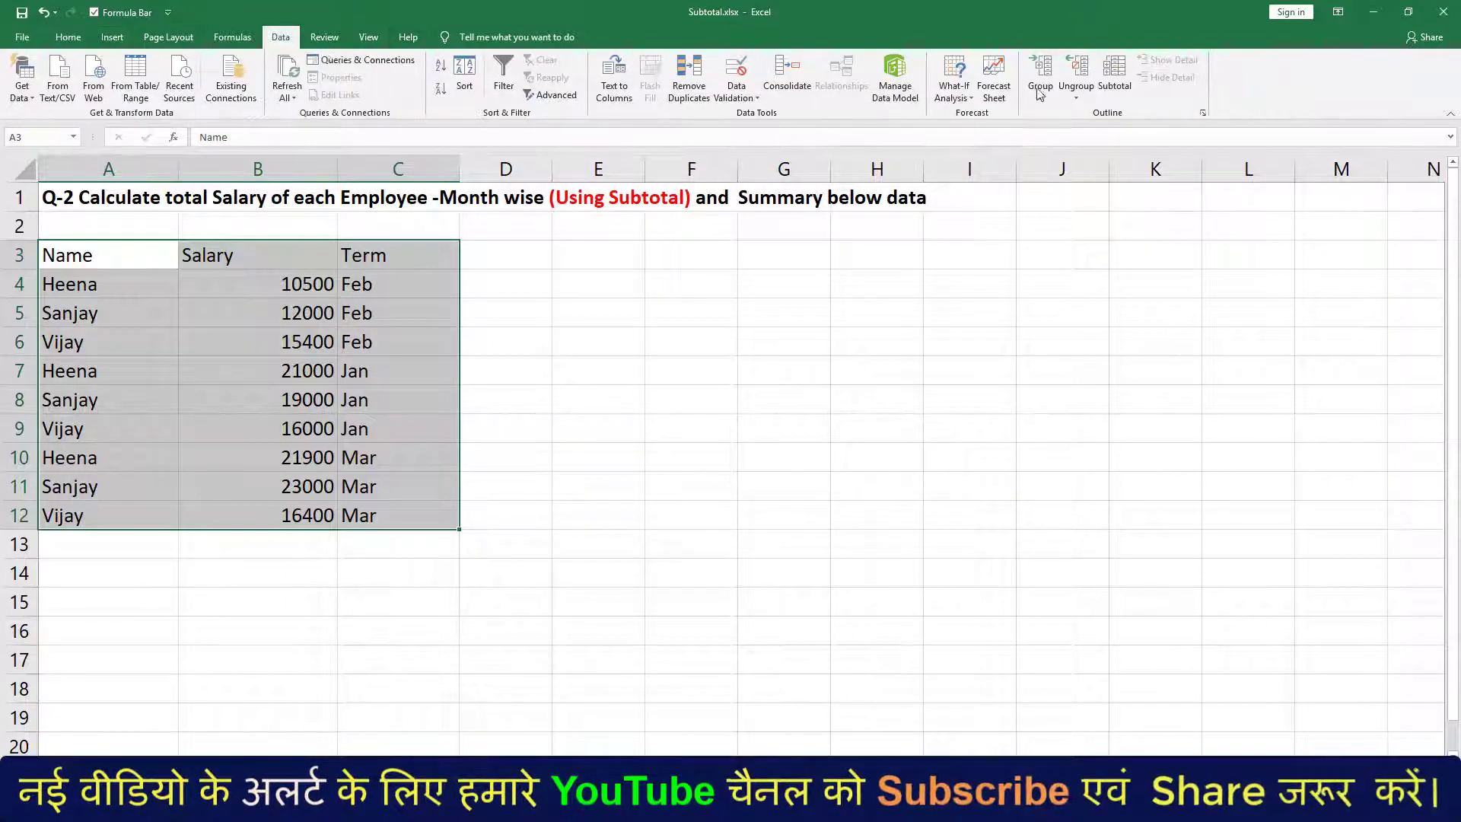
left_click(1122, 83)
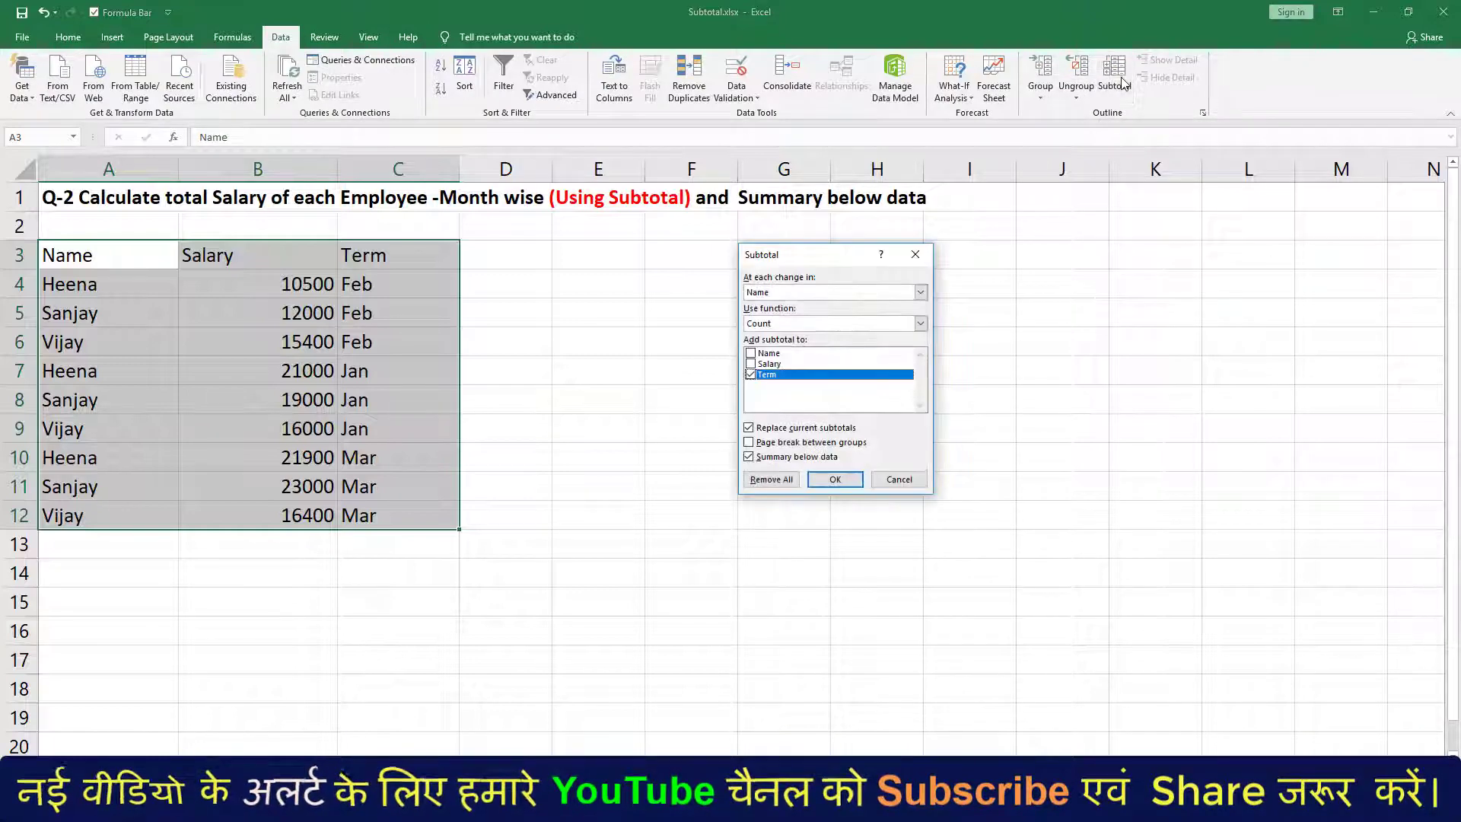
left_click(766, 374)
left_click(769, 363)
left_click(791, 323)
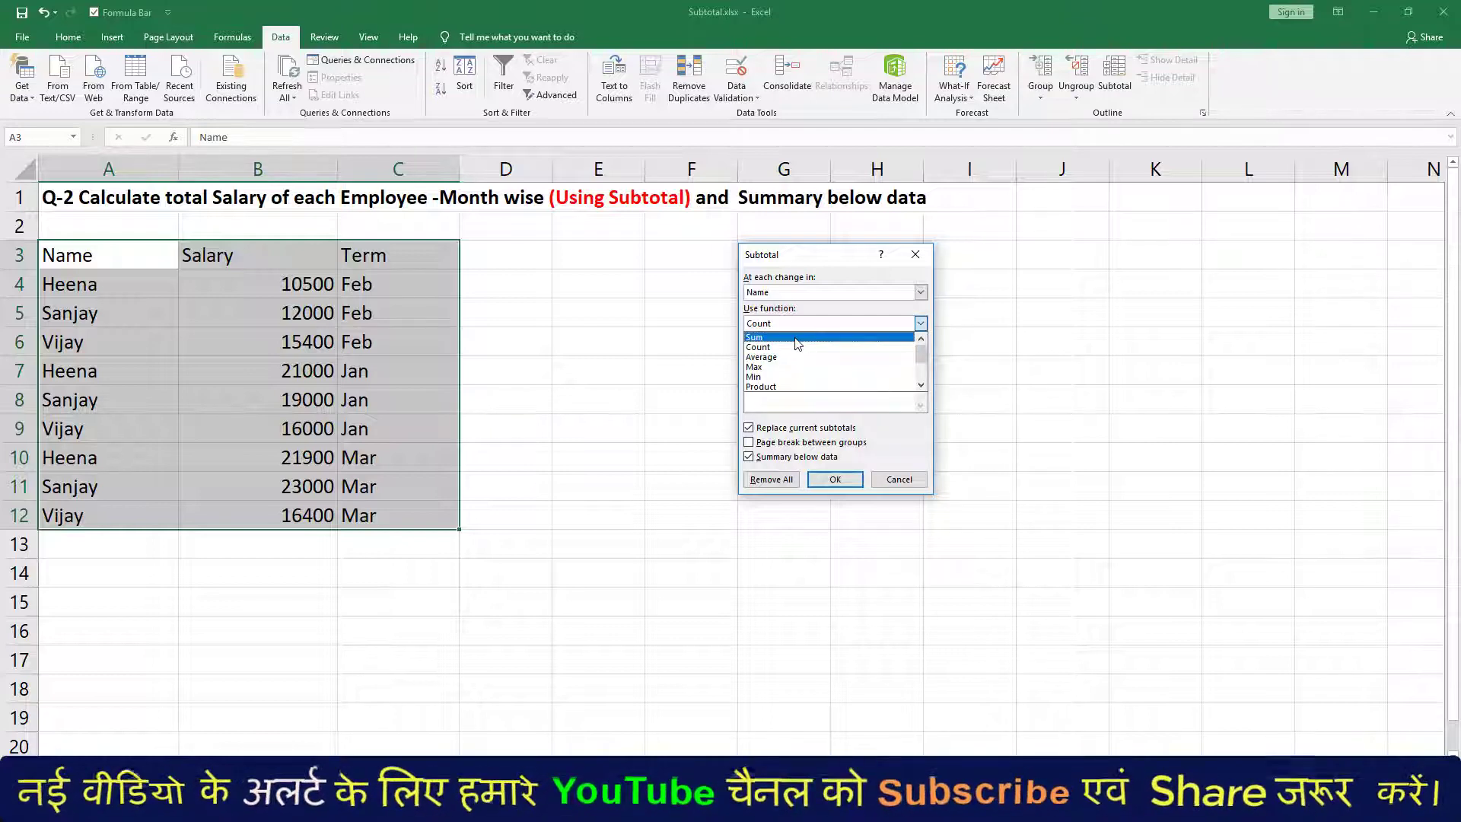
left_click(795, 338)
left_click(831, 478)
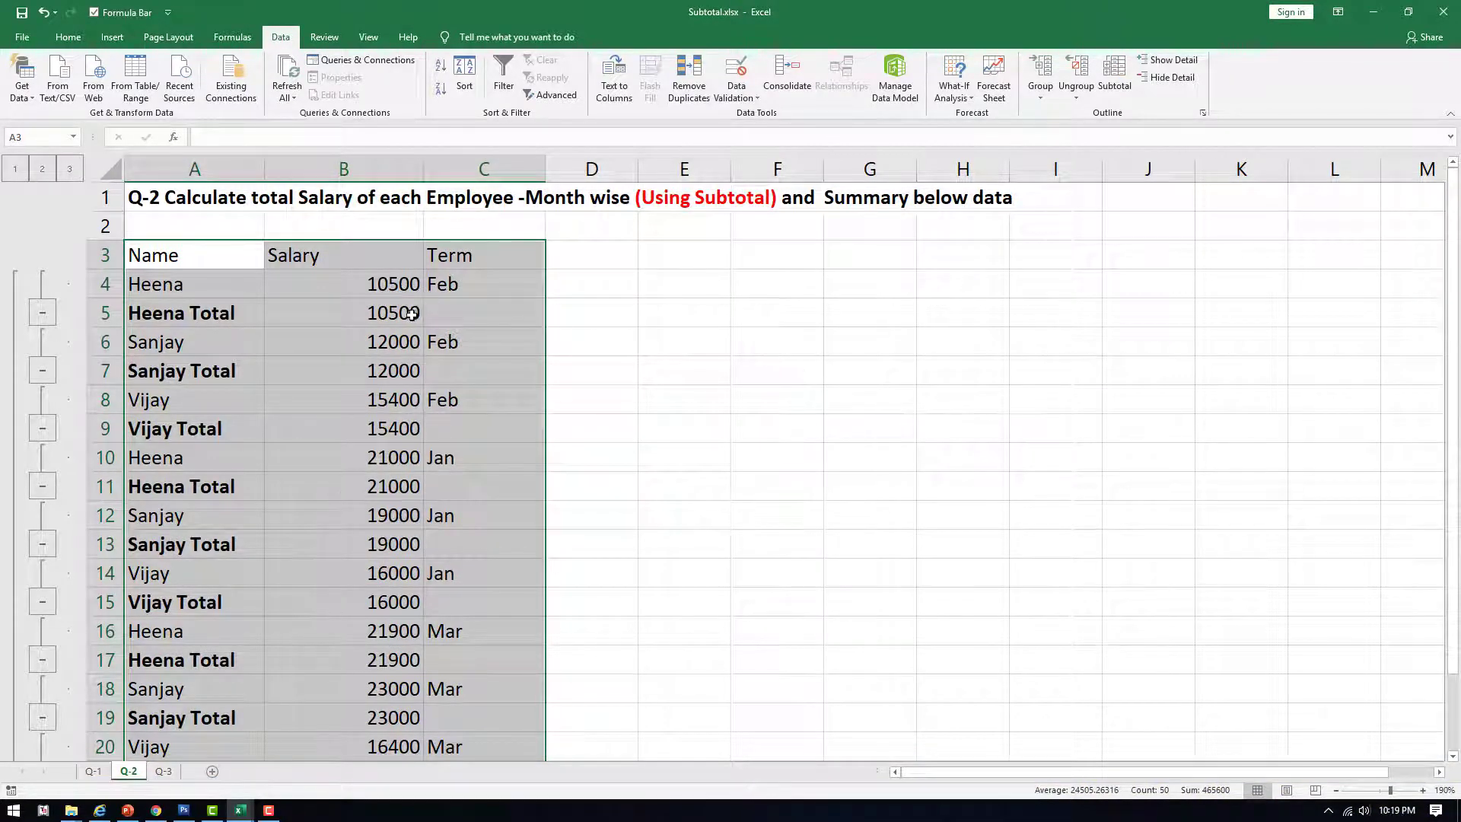
key("ctrl+z")
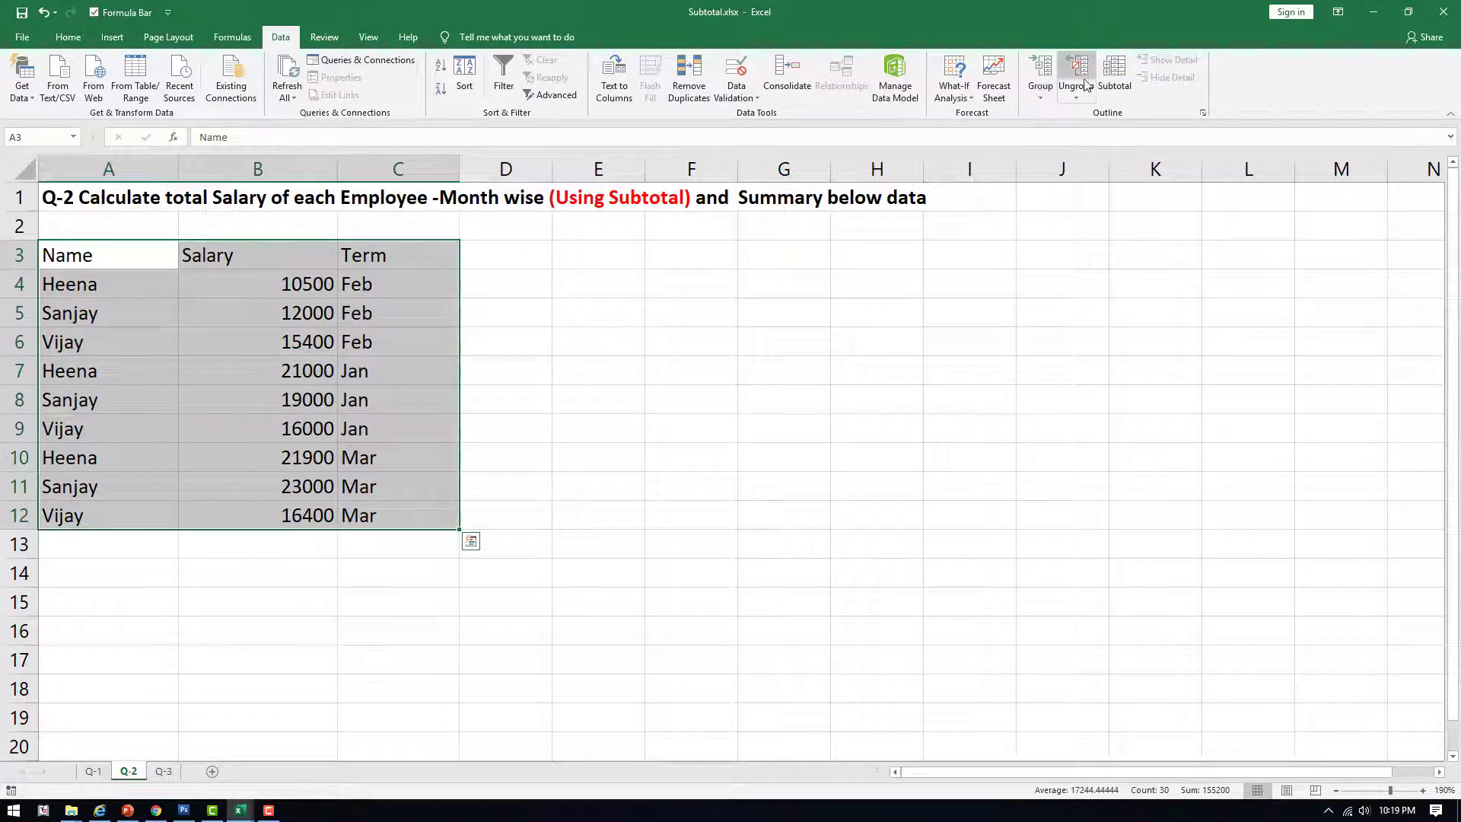
Step: Add Sum subtotals of Salary at each change in Term
left_click(1114, 76)
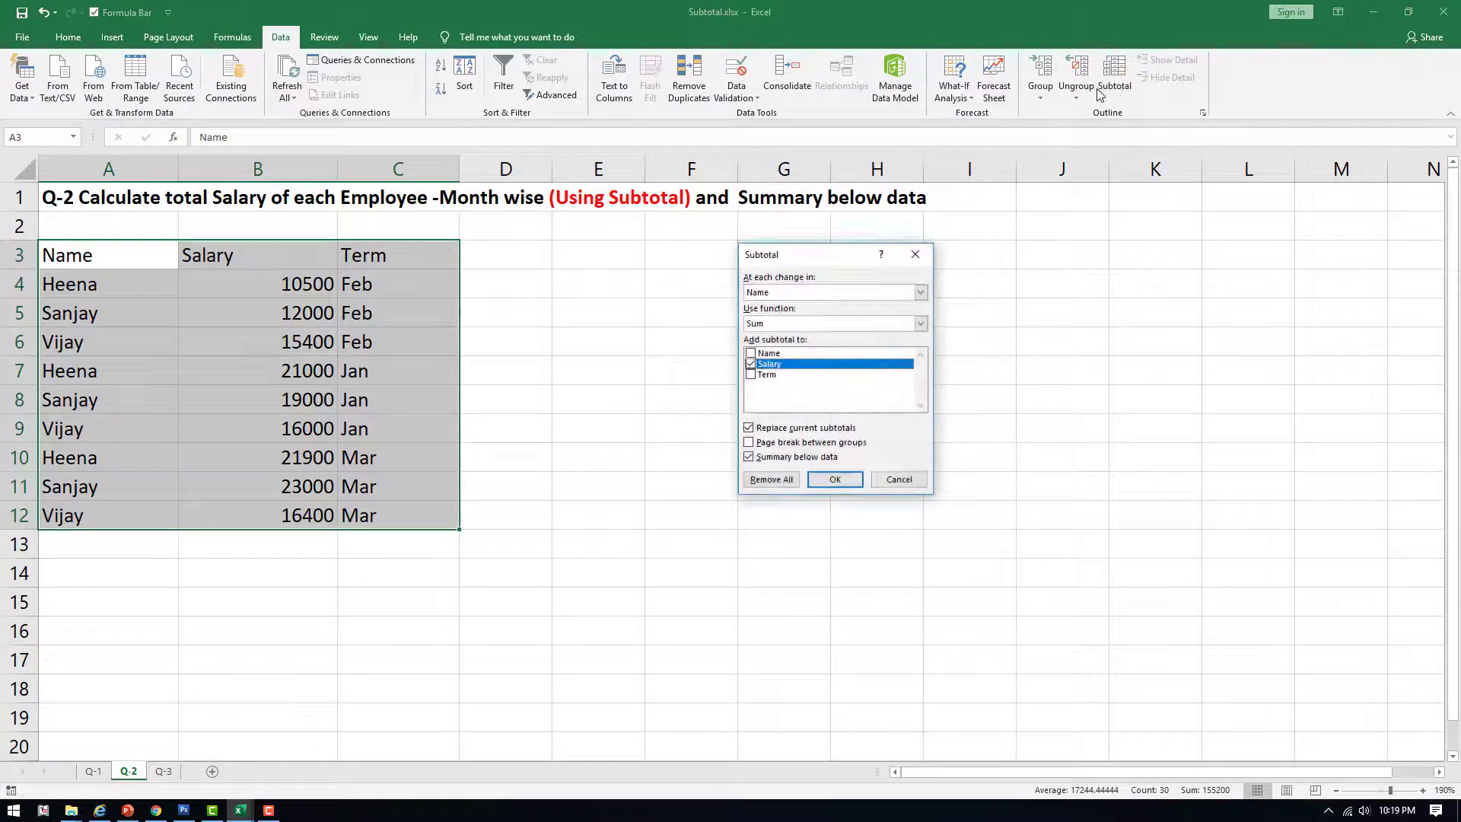
left_click(792, 296)
left_click(783, 326)
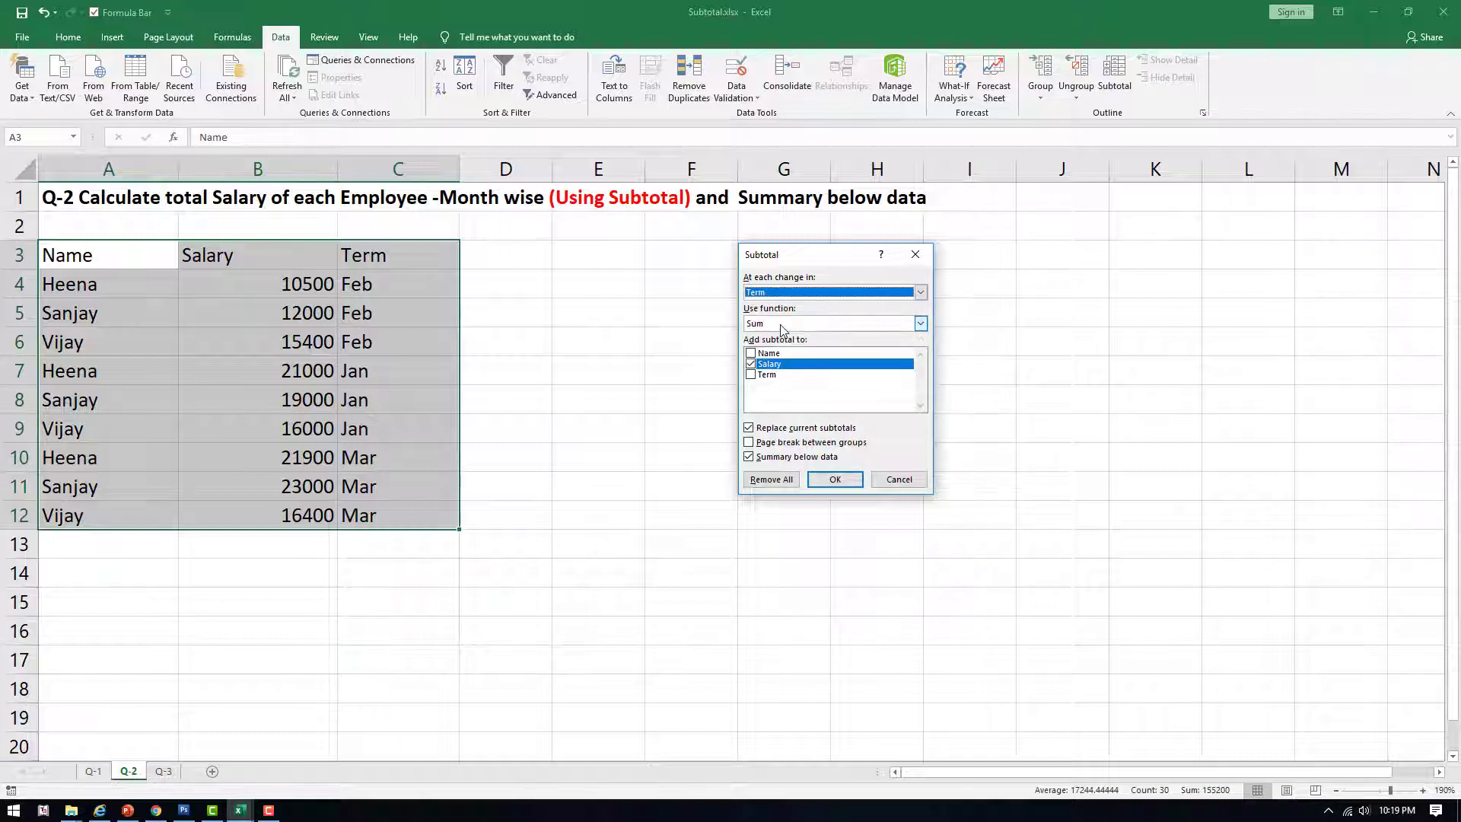
left_click(817, 473)
Step: Verify the Feb, Jan, Mar and Grand Total salary subtotals, then open sheet Q-3
left_click(415, 370)
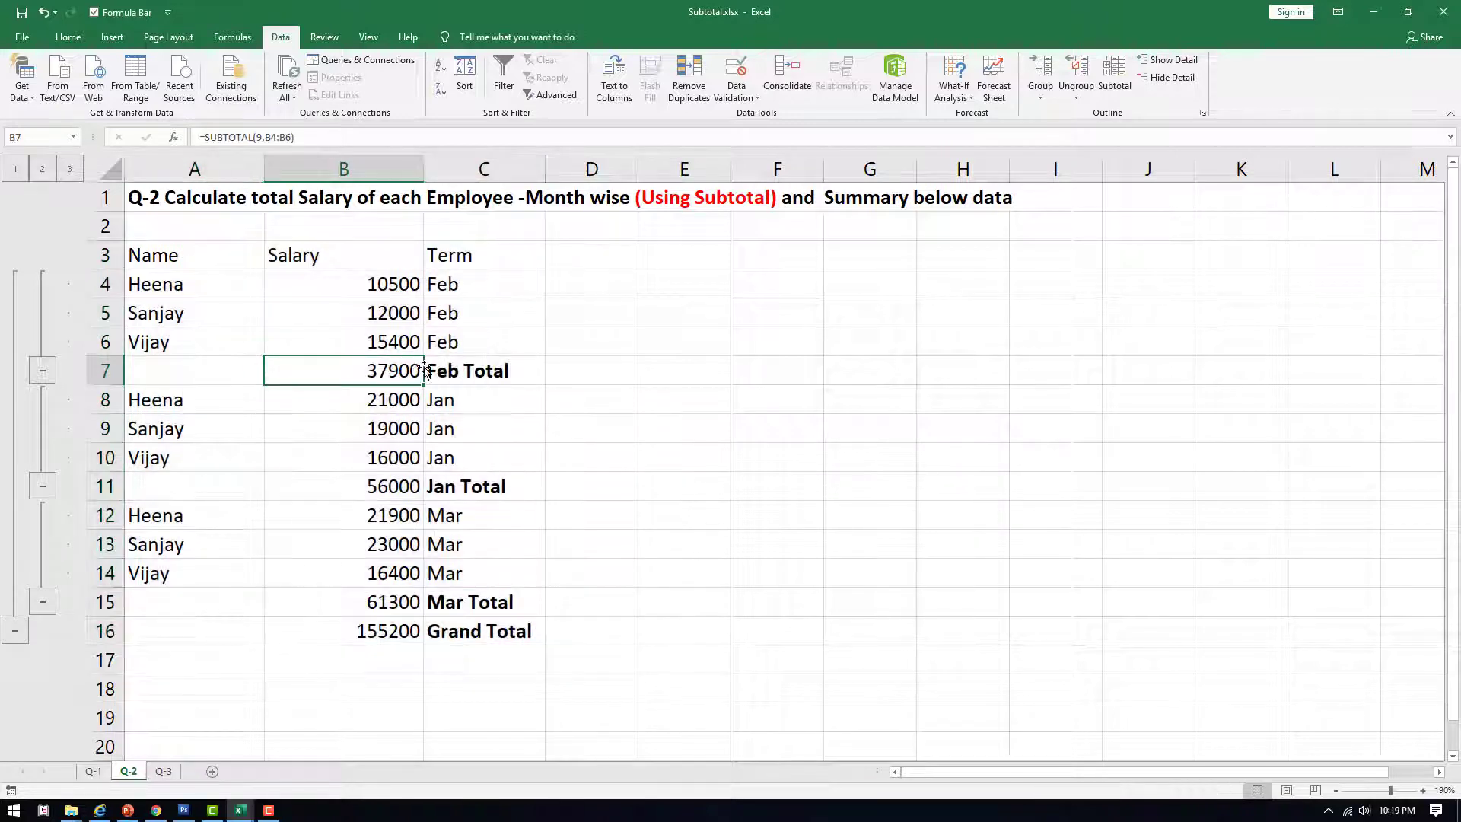
left_click_drag(406, 290, 411, 346)
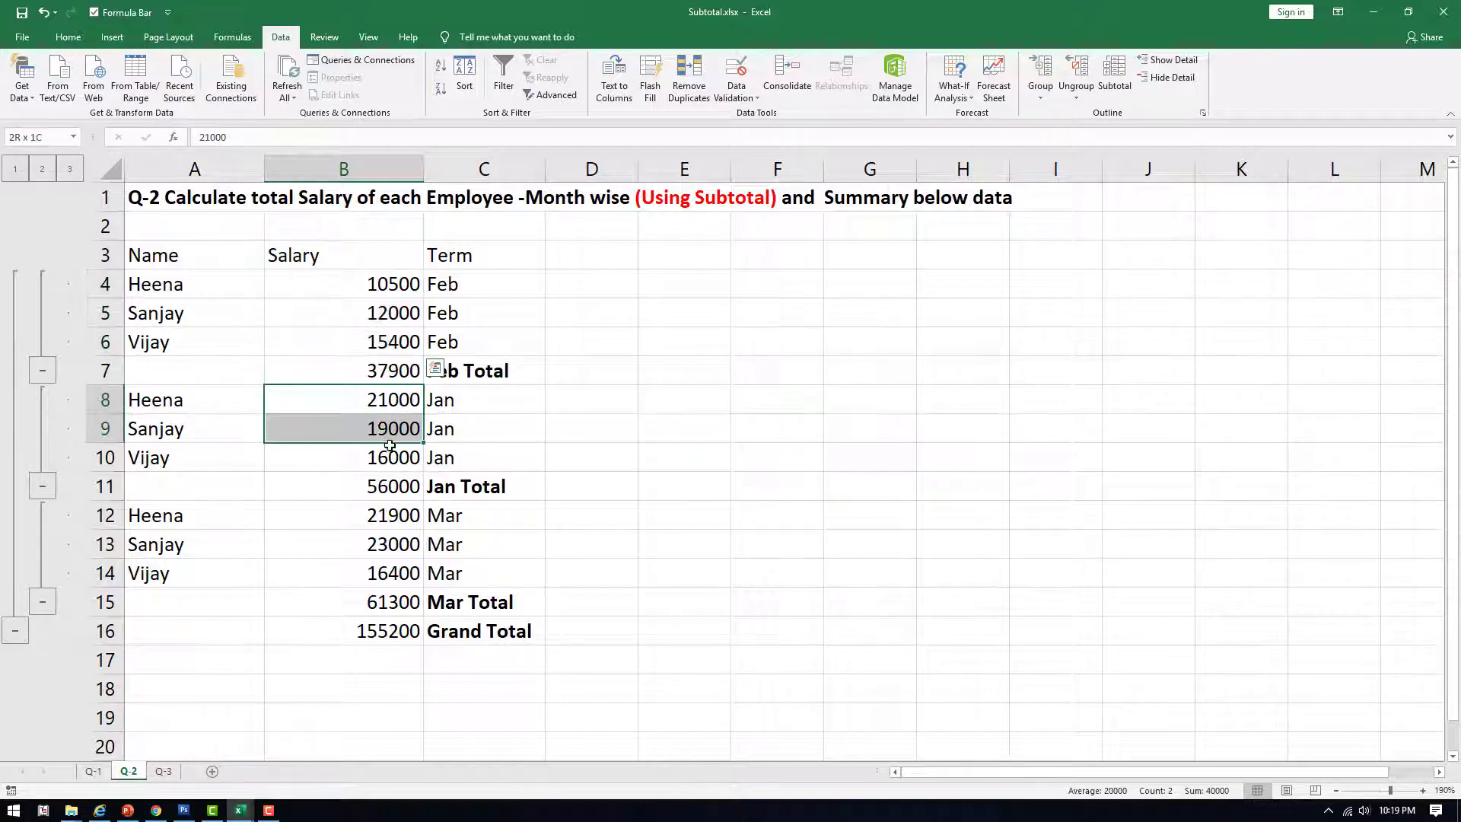
left_click_drag(396, 395, 388, 457)
left_click_drag(368, 519, 379, 566)
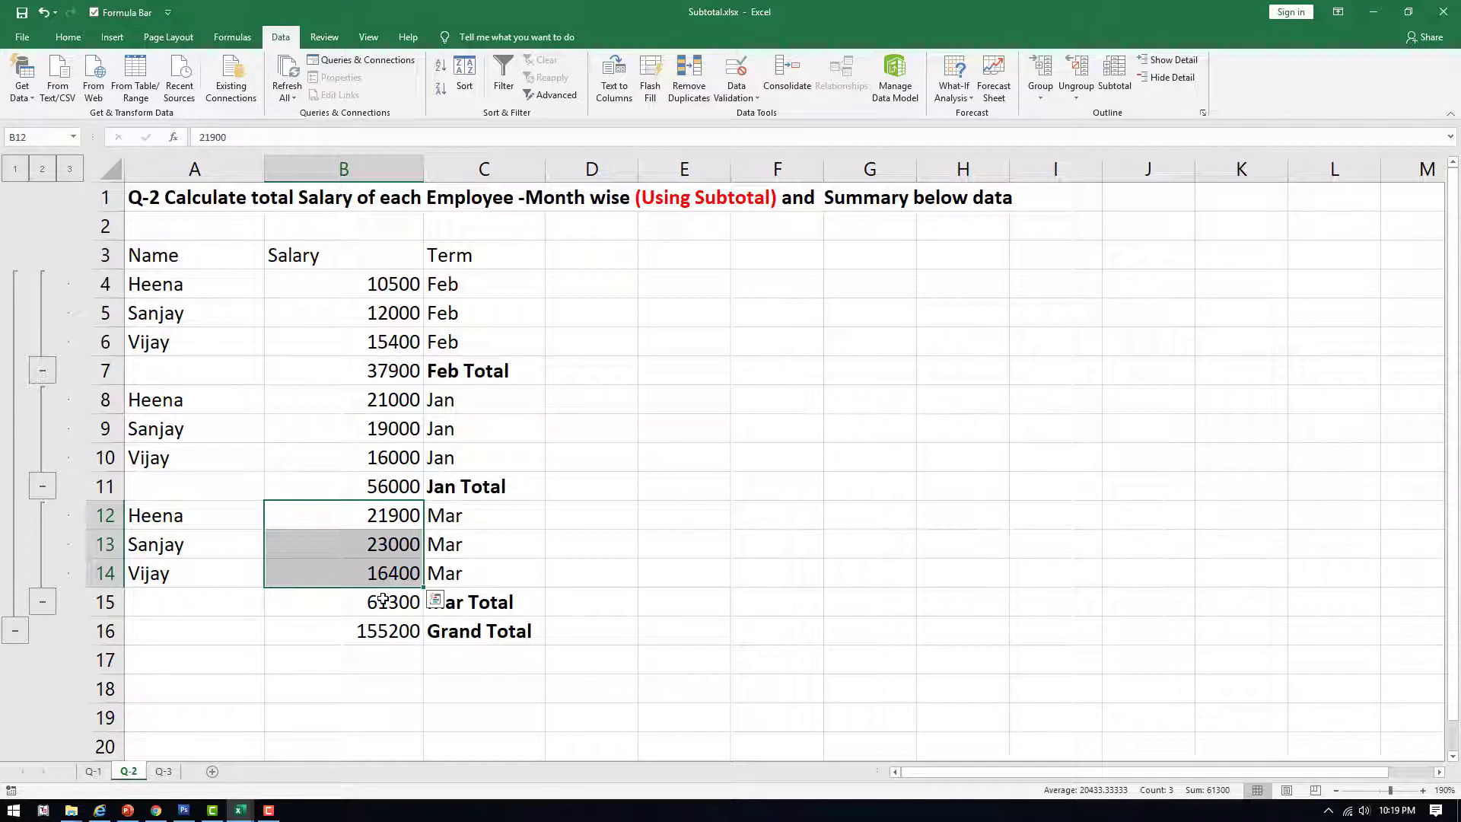
left_click(383, 601)
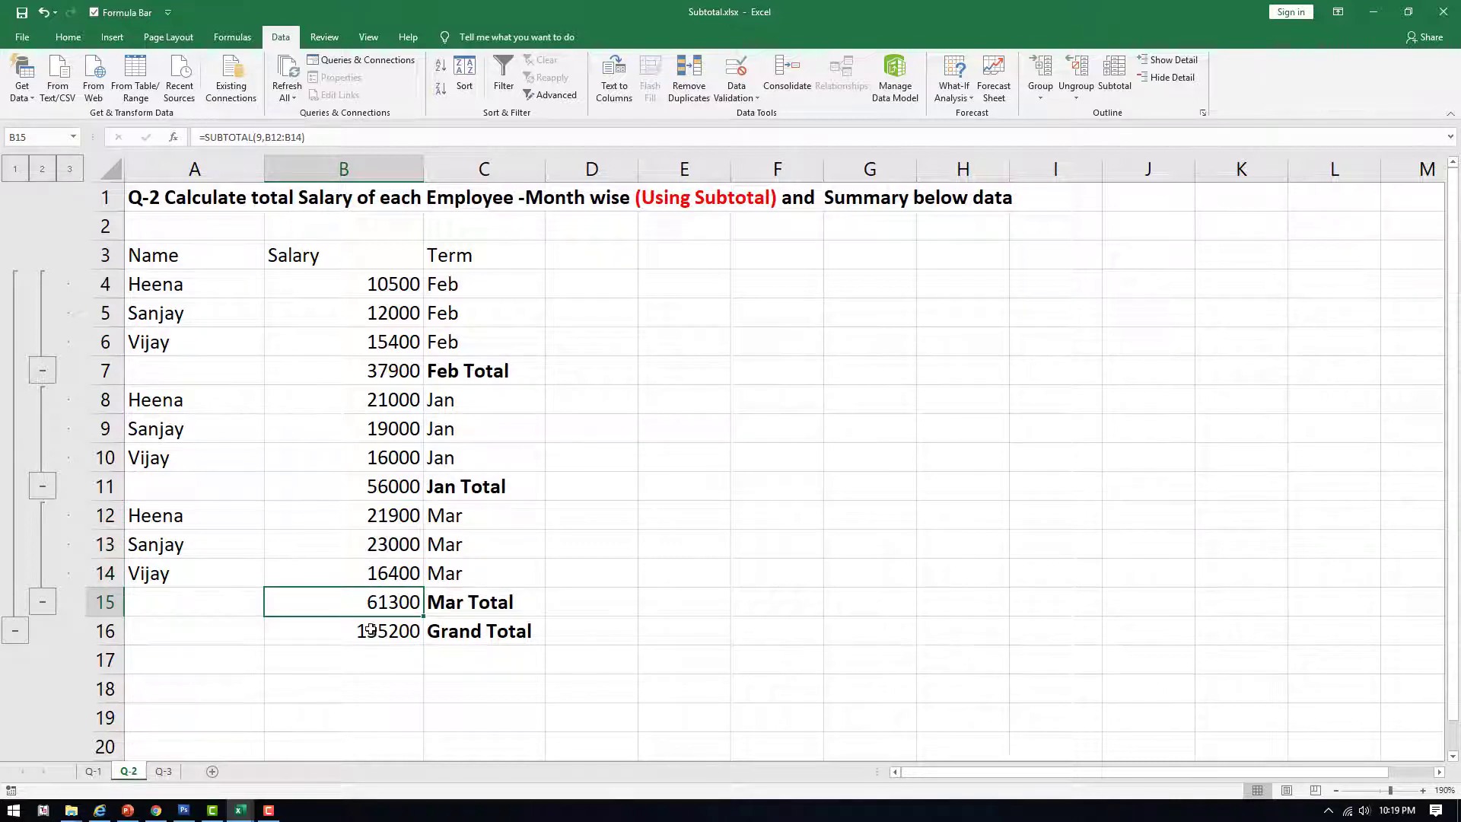
left_click(370, 631)
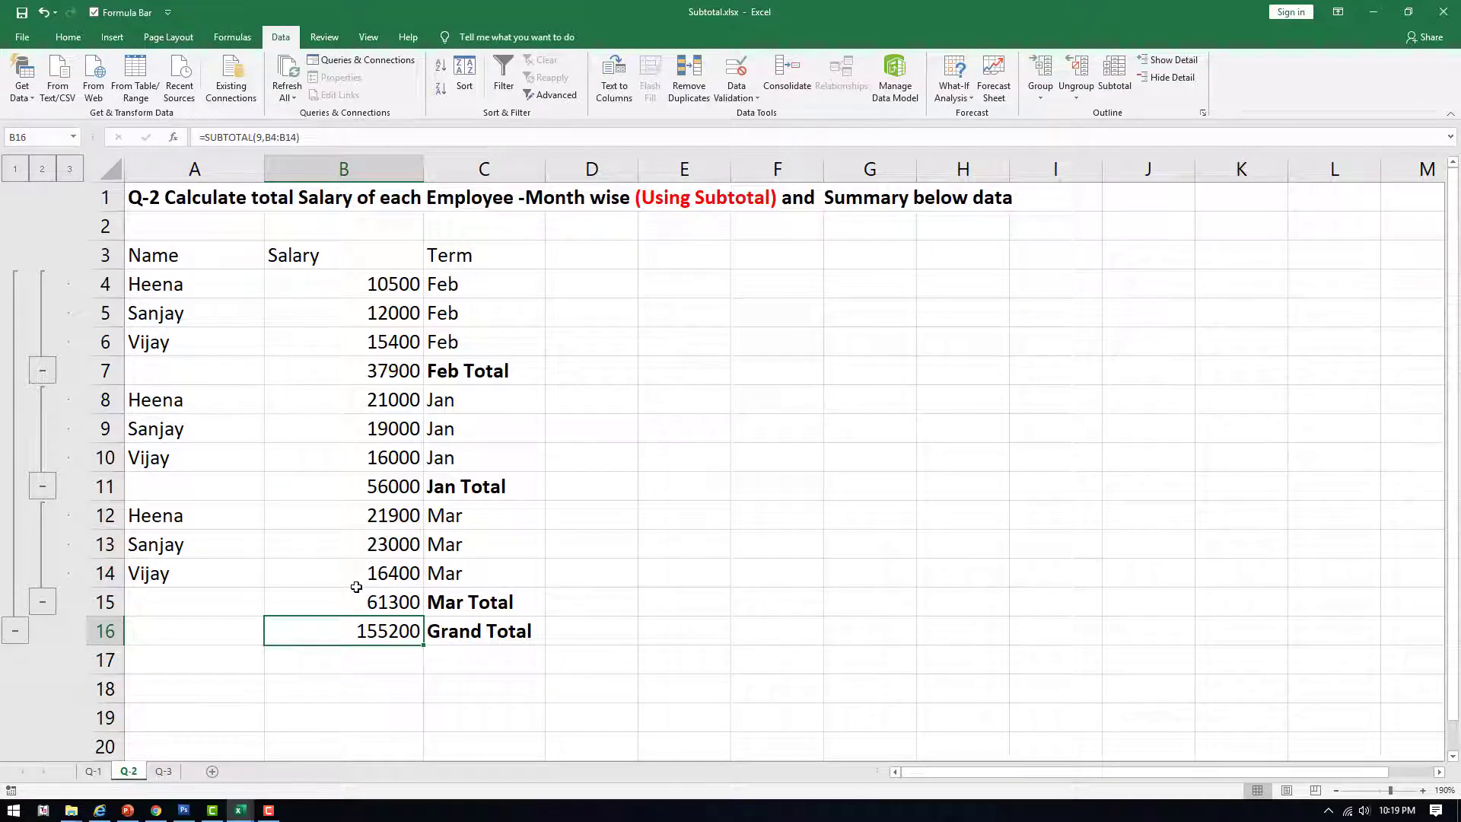
left_click(164, 771)
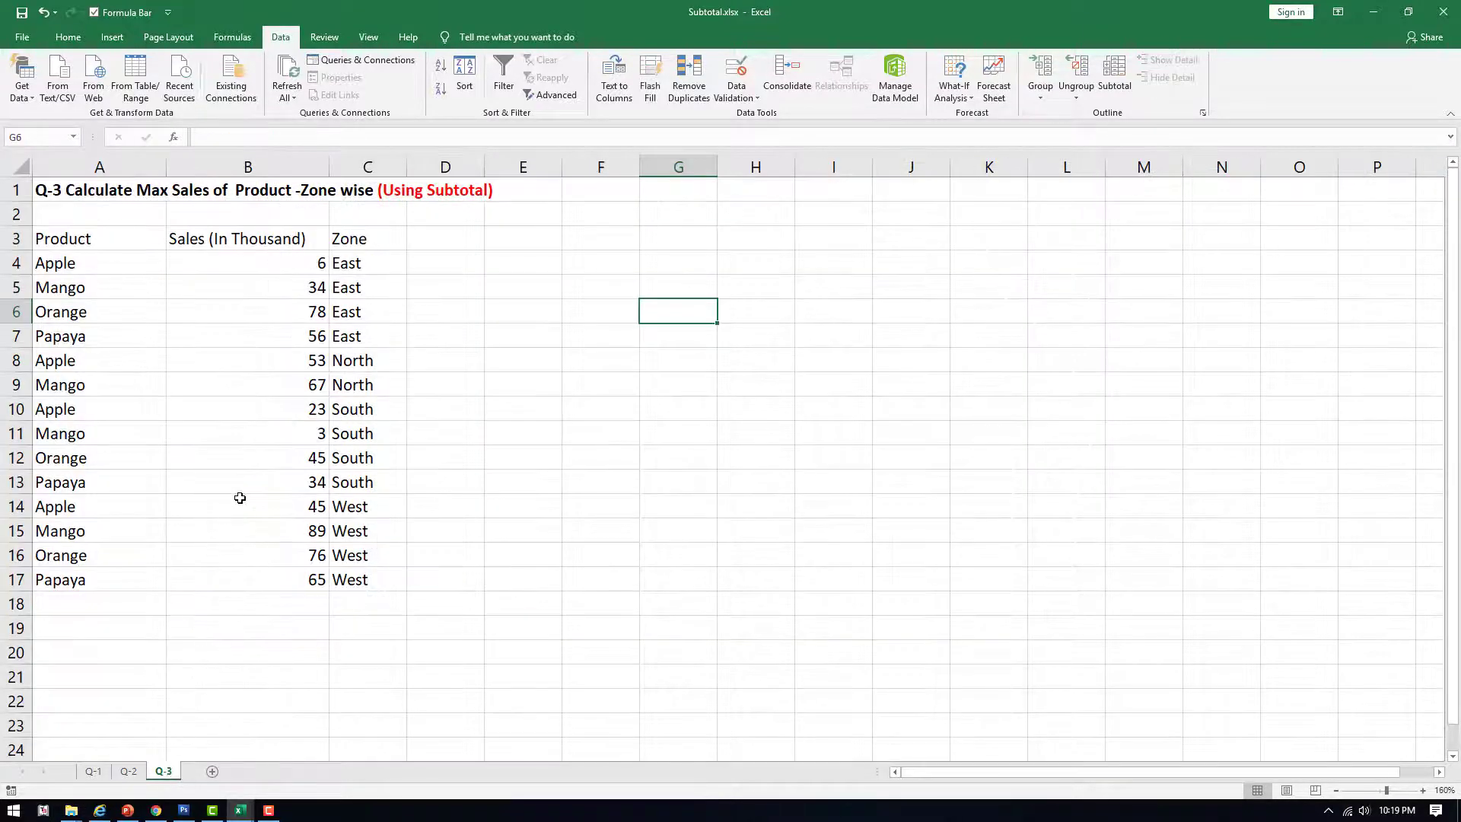
Step: Select A3:C17 and subtotal Sales (In Thousand) with Sum at each change in Zone
scroll(296, 408, "up", 2)
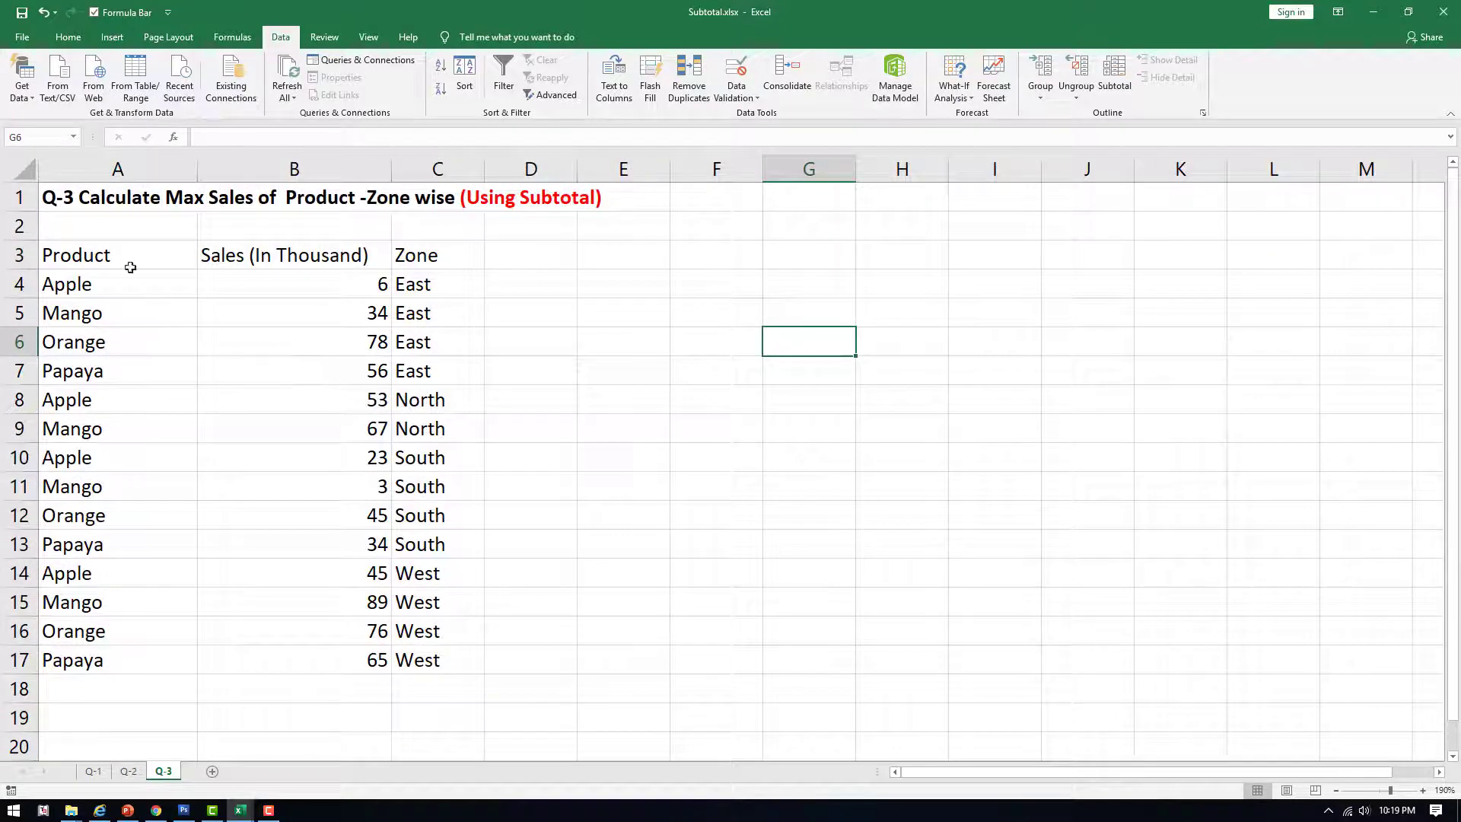
left_click_drag(81, 245, 427, 655)
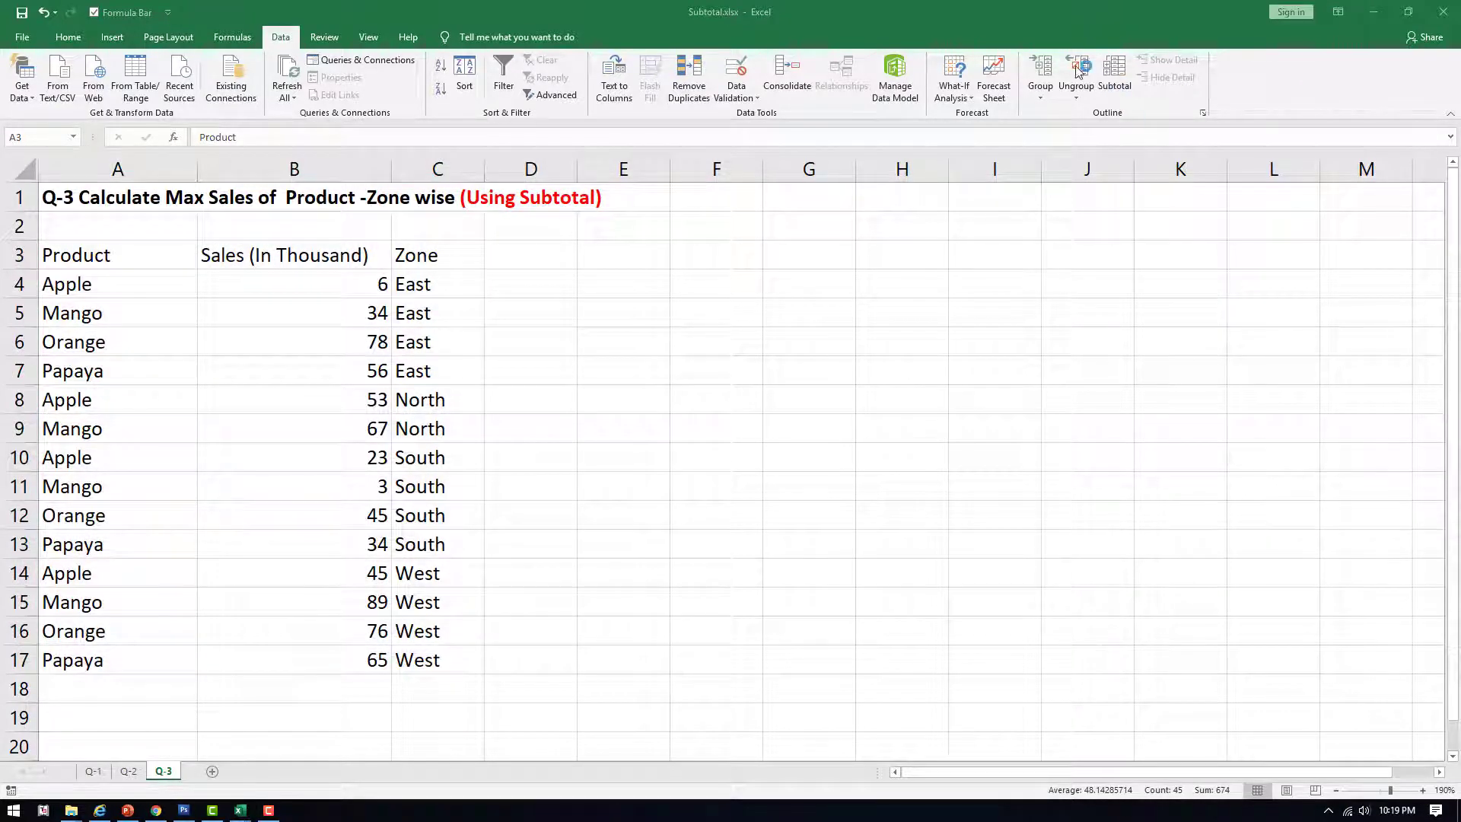
left_click(1115, 76)
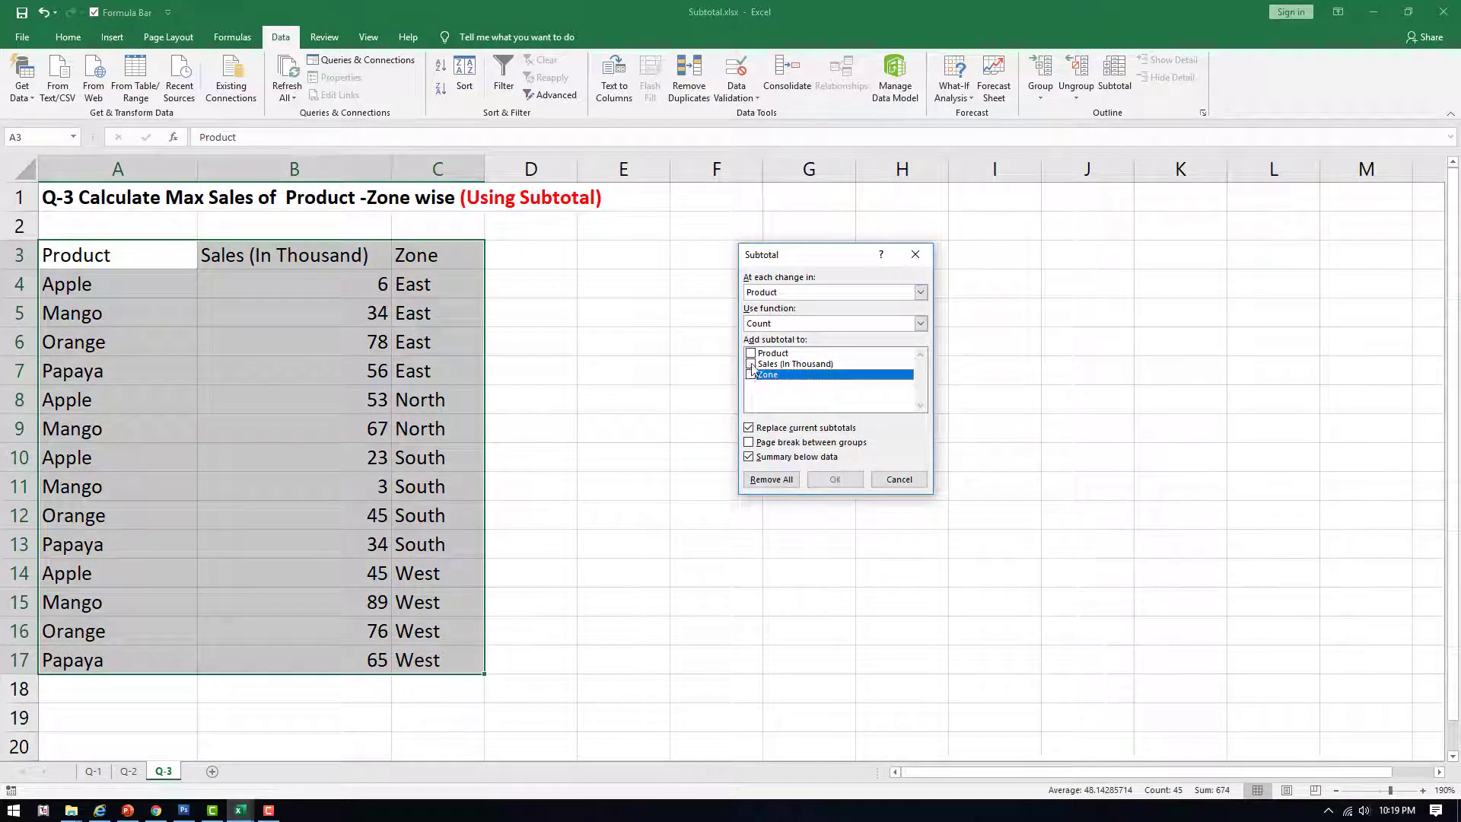
left_click(750, 375)
left_click(788, 323)
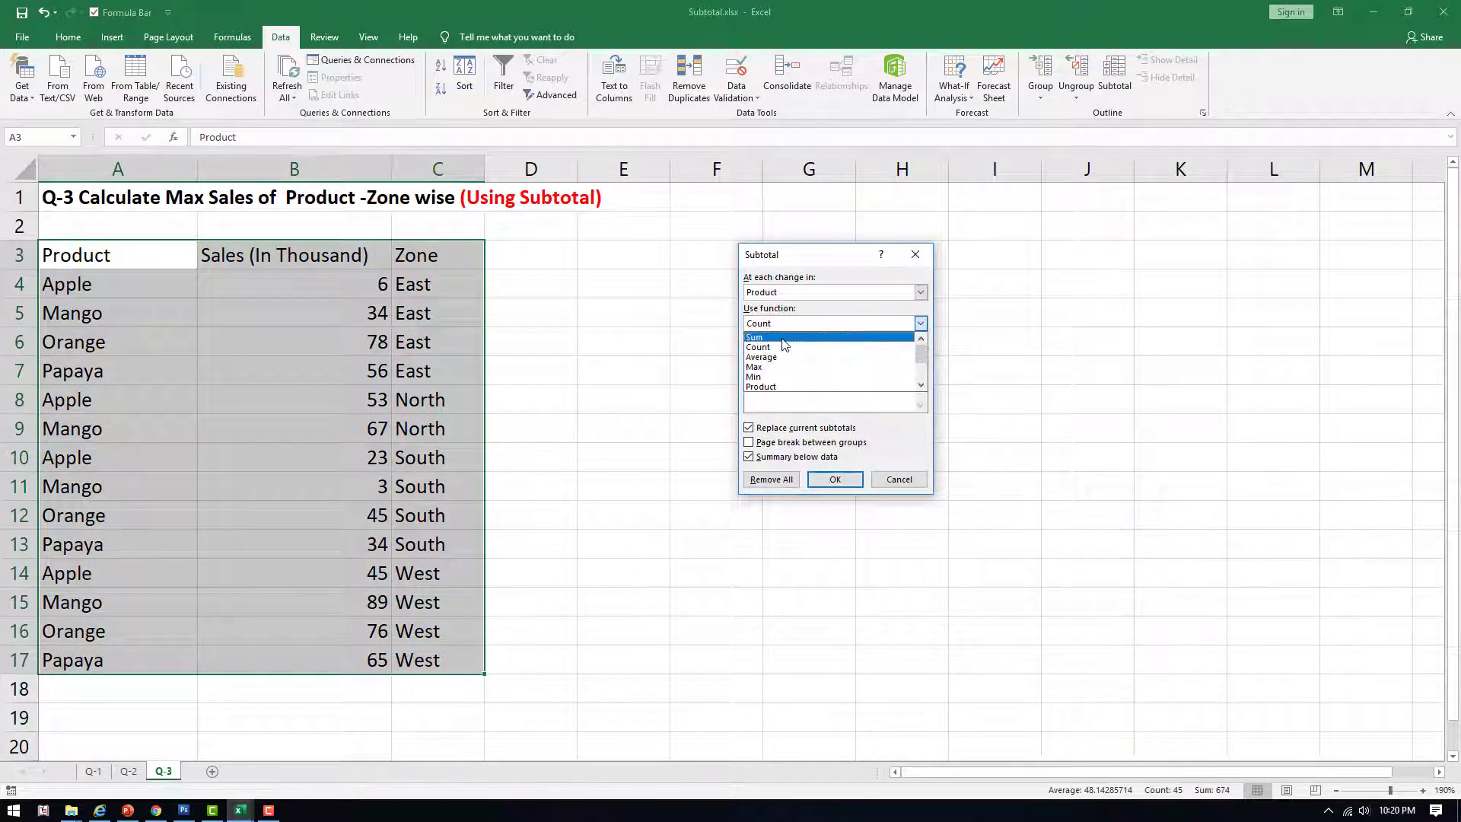
left_click(784, 340)
left_click(799, 296)
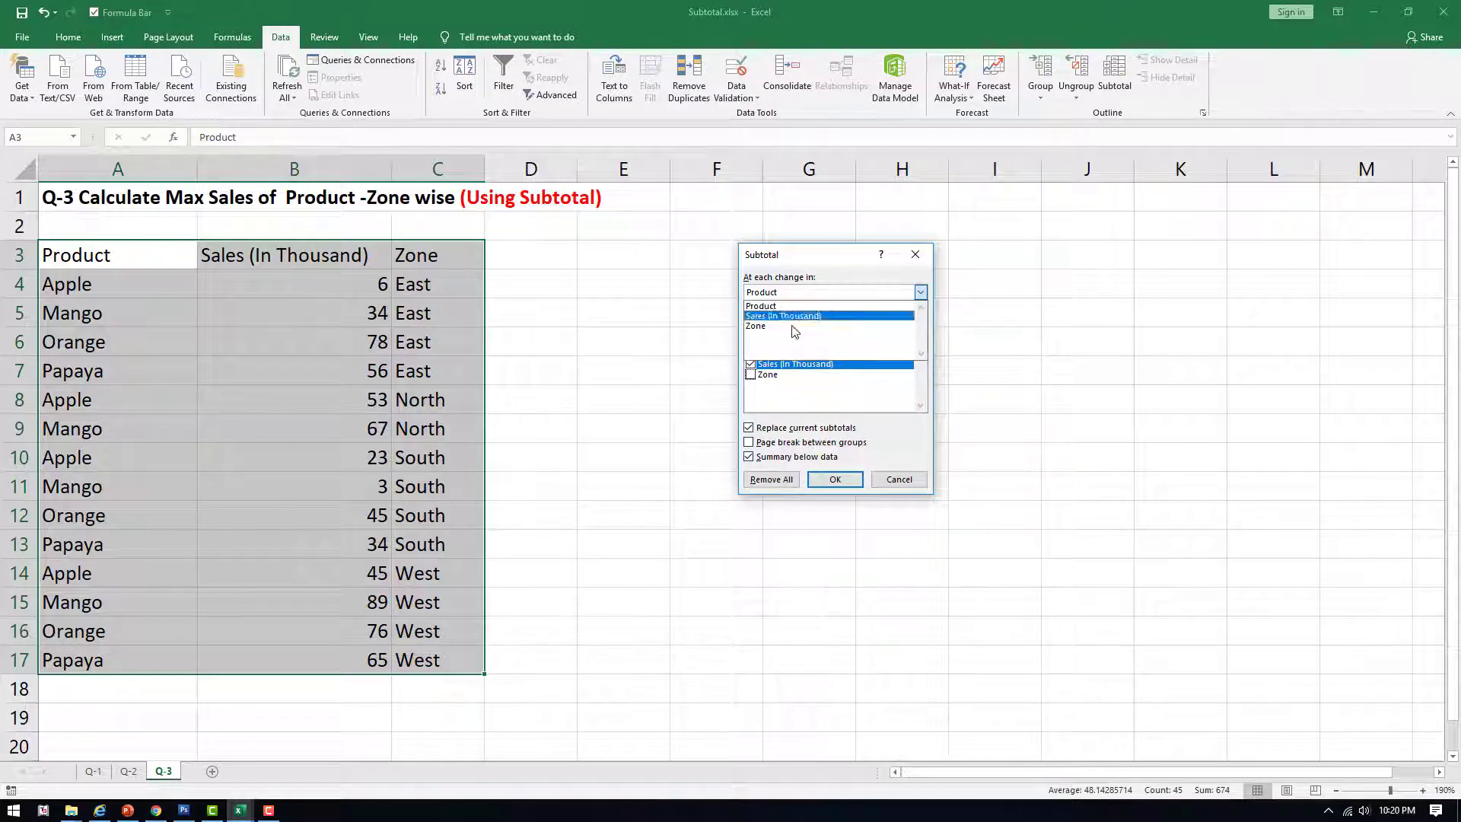
left_click(791, 326)
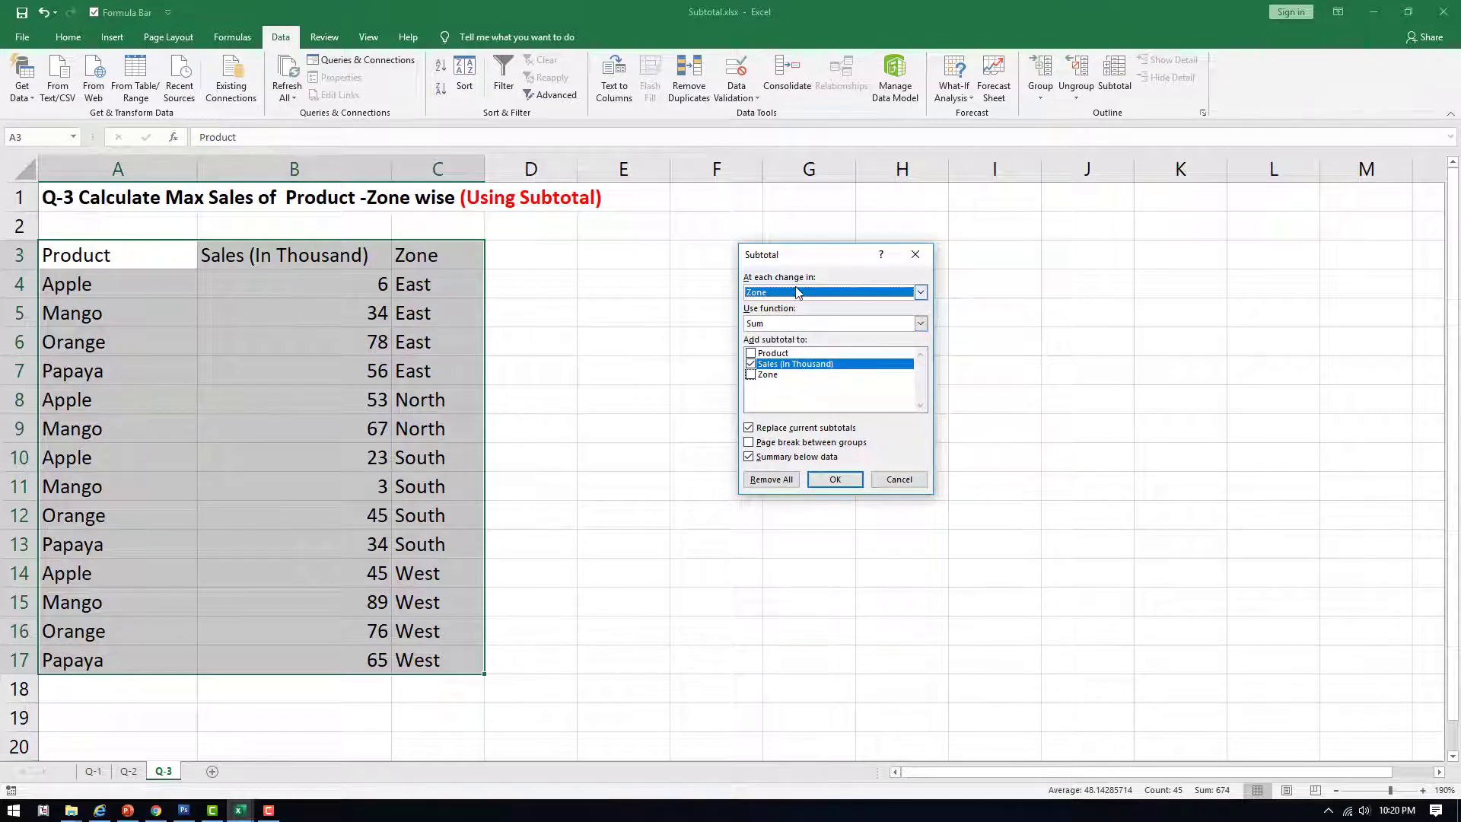
left_click(835, 479)
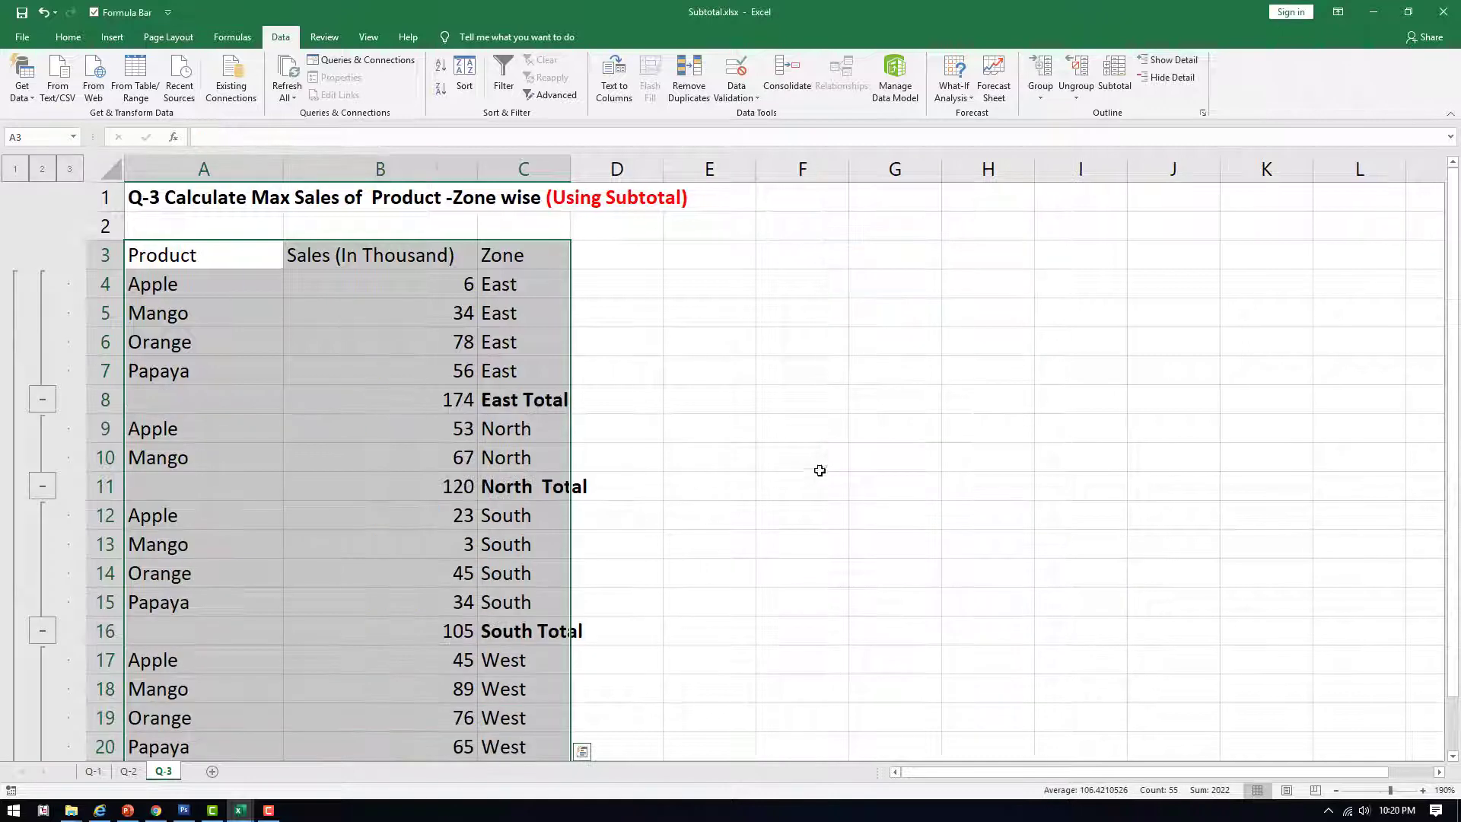
Step: Widen column C on Q-3 so the zone total labels fit
scroll(690, 390, "down", 2)
left_click(690, 390)
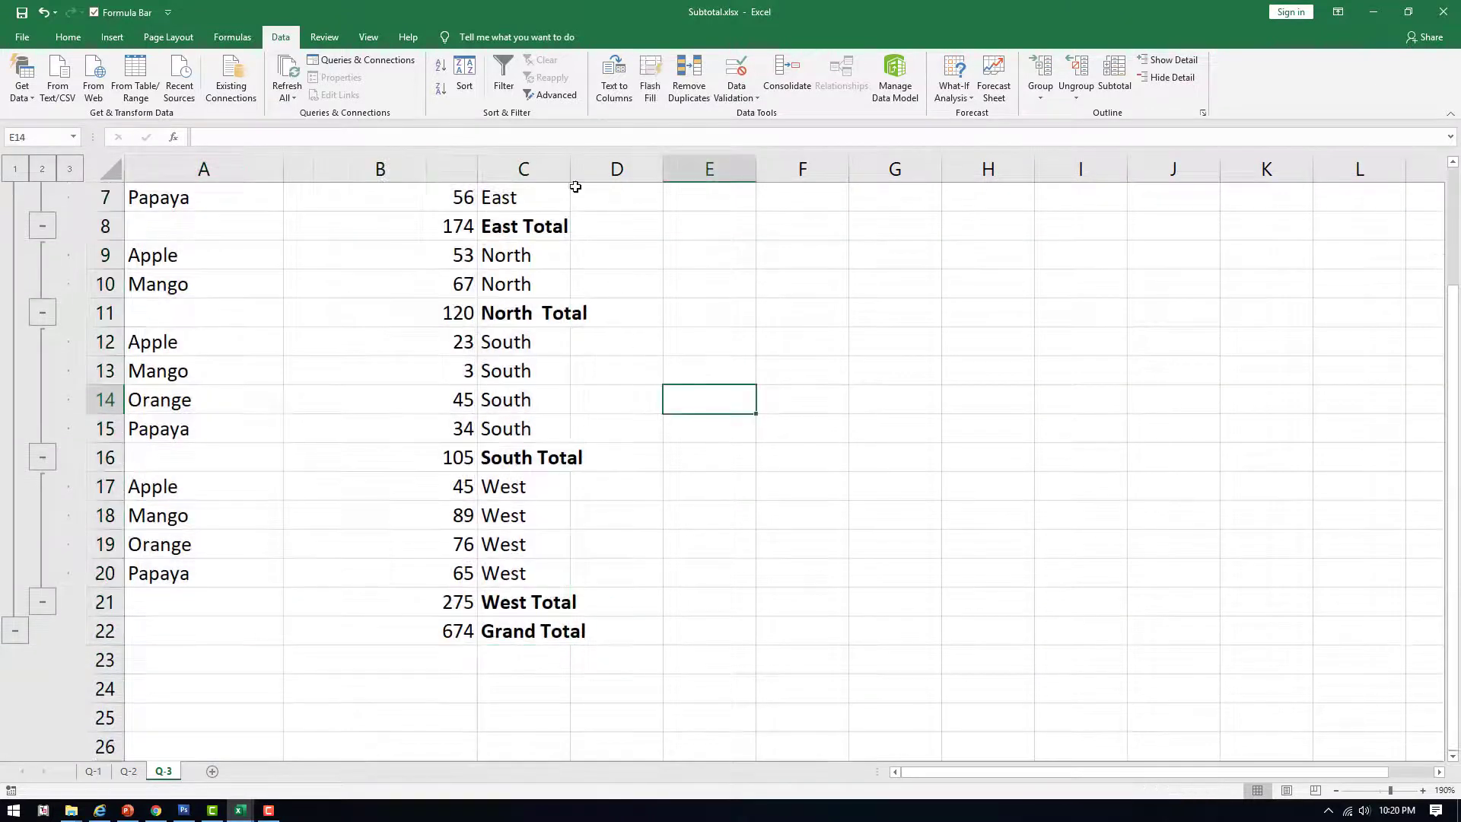
left_click_drag(576, 170, 616, 171)
left_click(645, 416)
Step: Check the B4 sales value and the East and South Total SUBTOTAL formulas
scroll(645, 396, "up", 2)
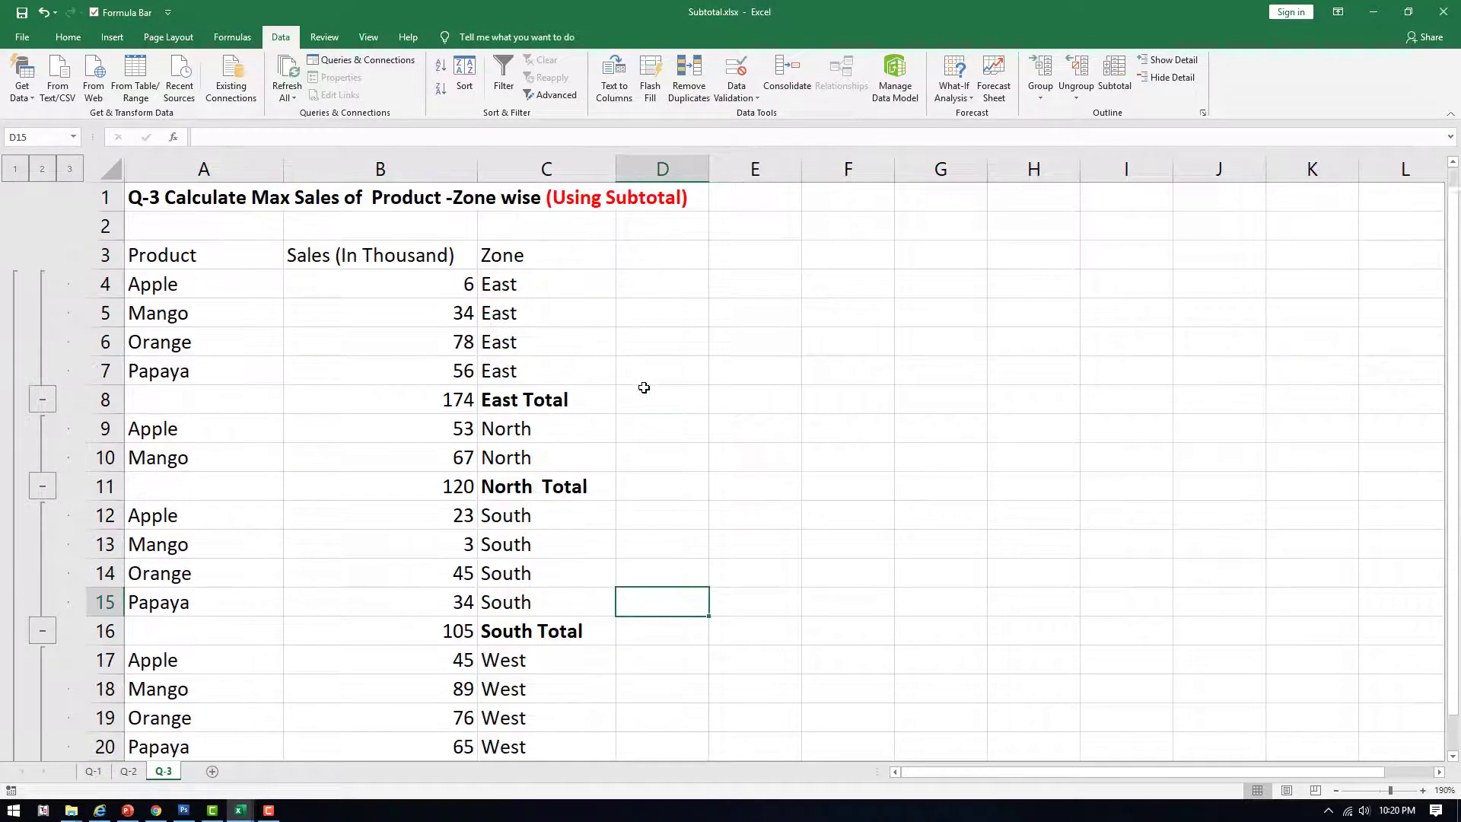
scroll(593, 371, "down", 3)
scroll(538, 377, "up", 3)
left_click(443, 278)
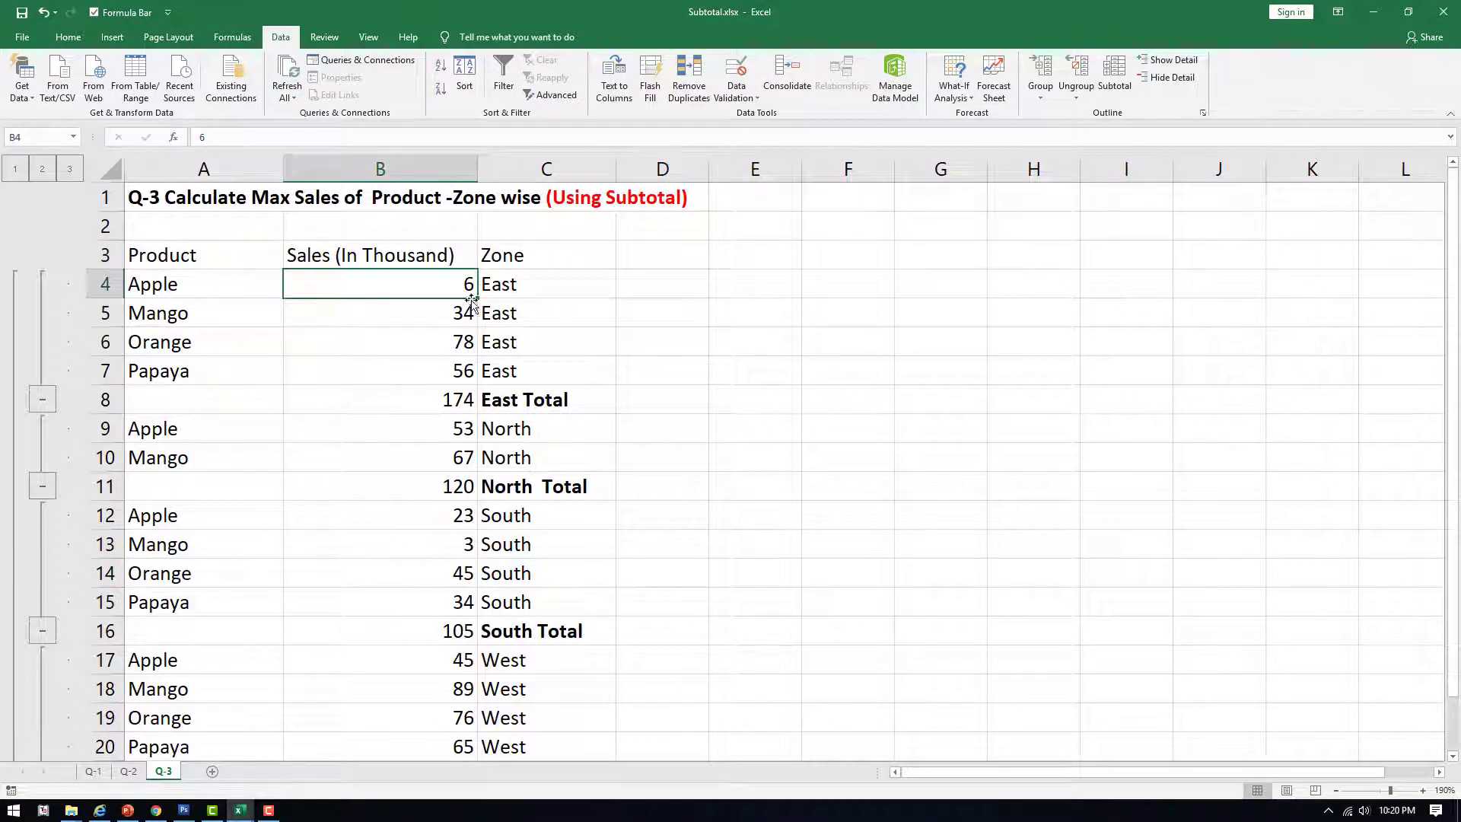
left_click(448, 396)
scroll(448, 396, "down", 2)
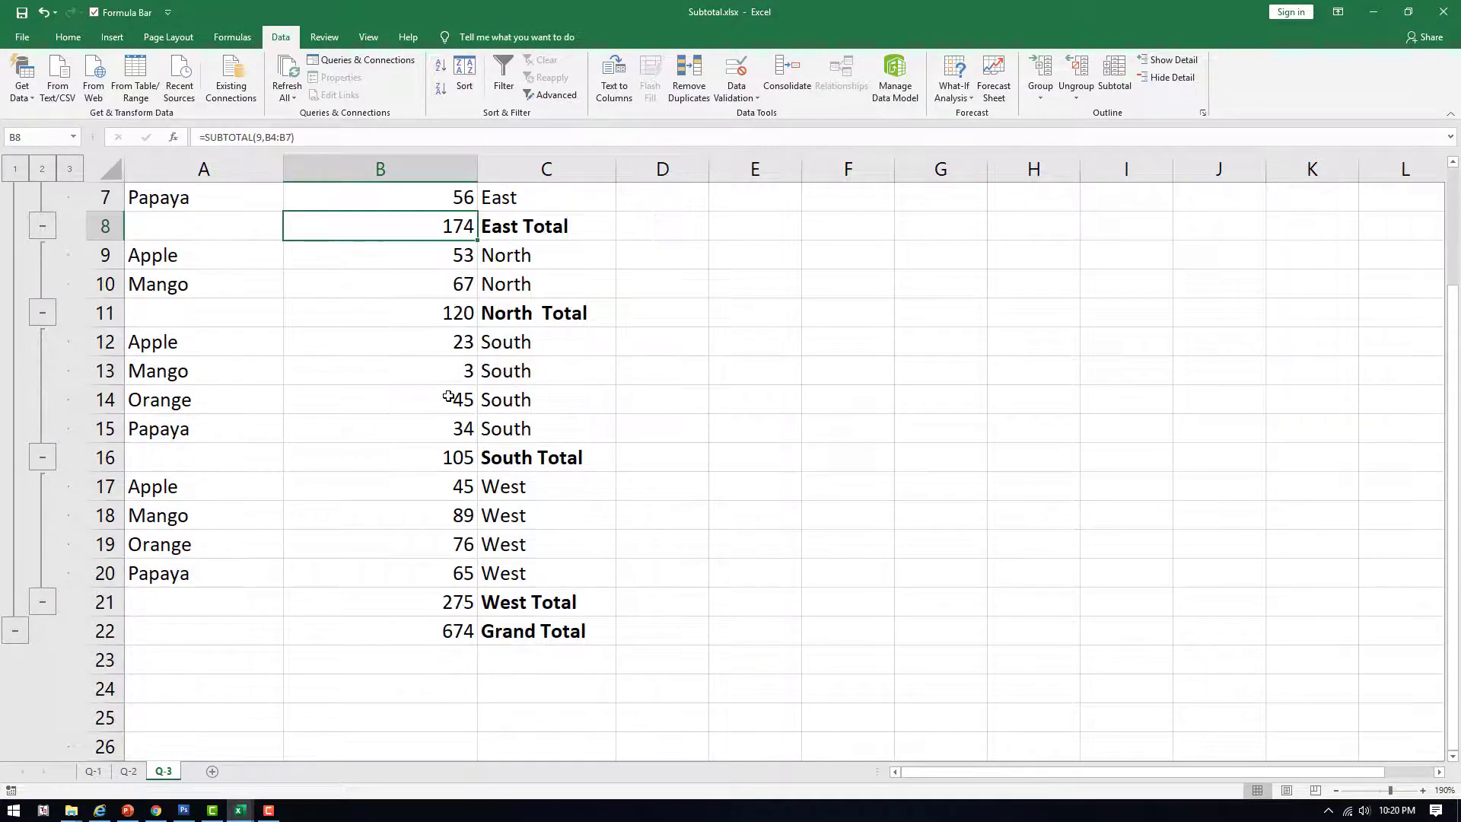
left_click(436, 452)
scroll(436, 418, "up", 2)
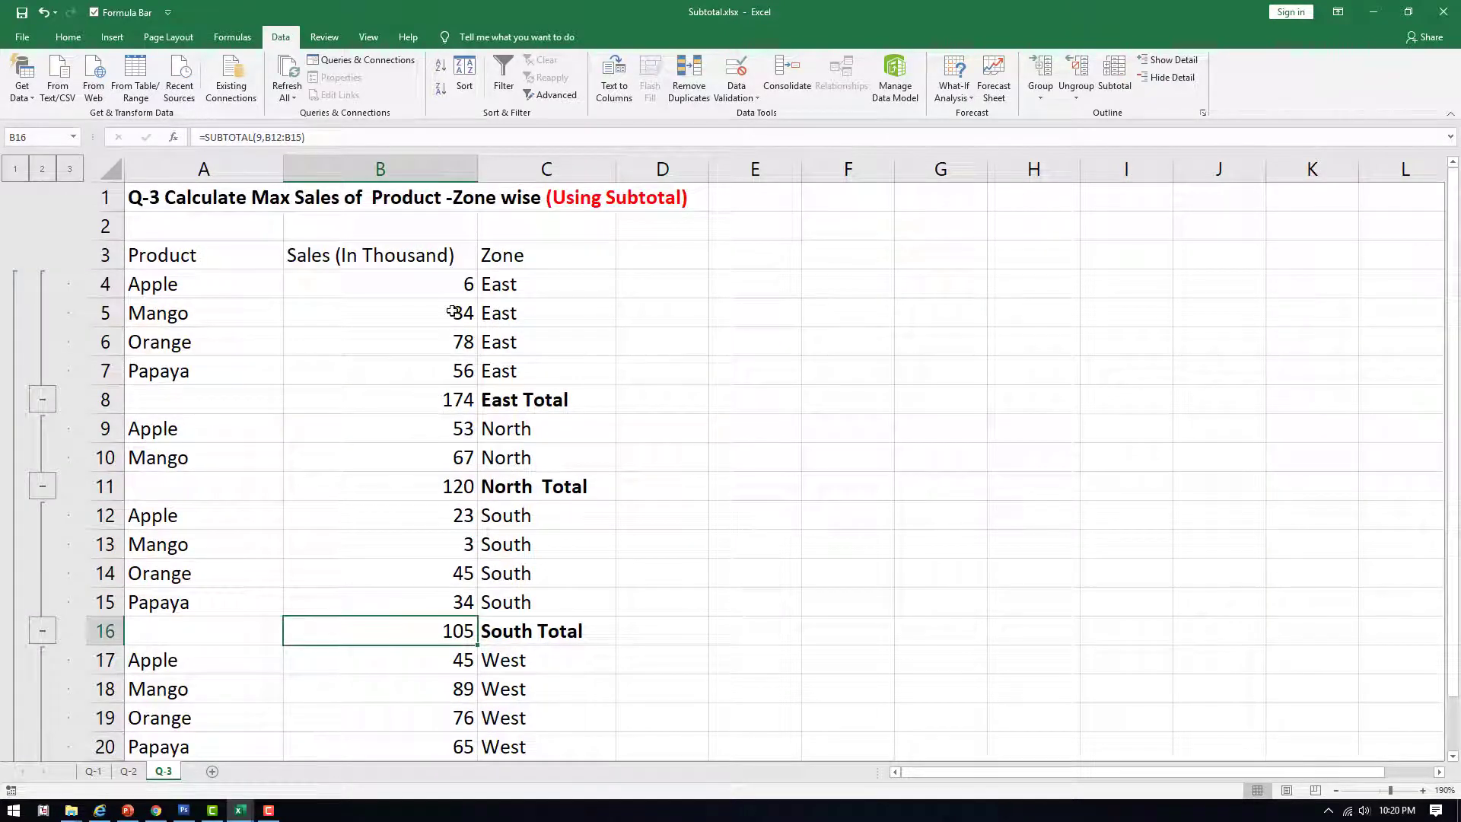
Step: Remove all Q-3 subtotals, then open Tracing Data.xlsx in a maximized window
left_click(386, 258)
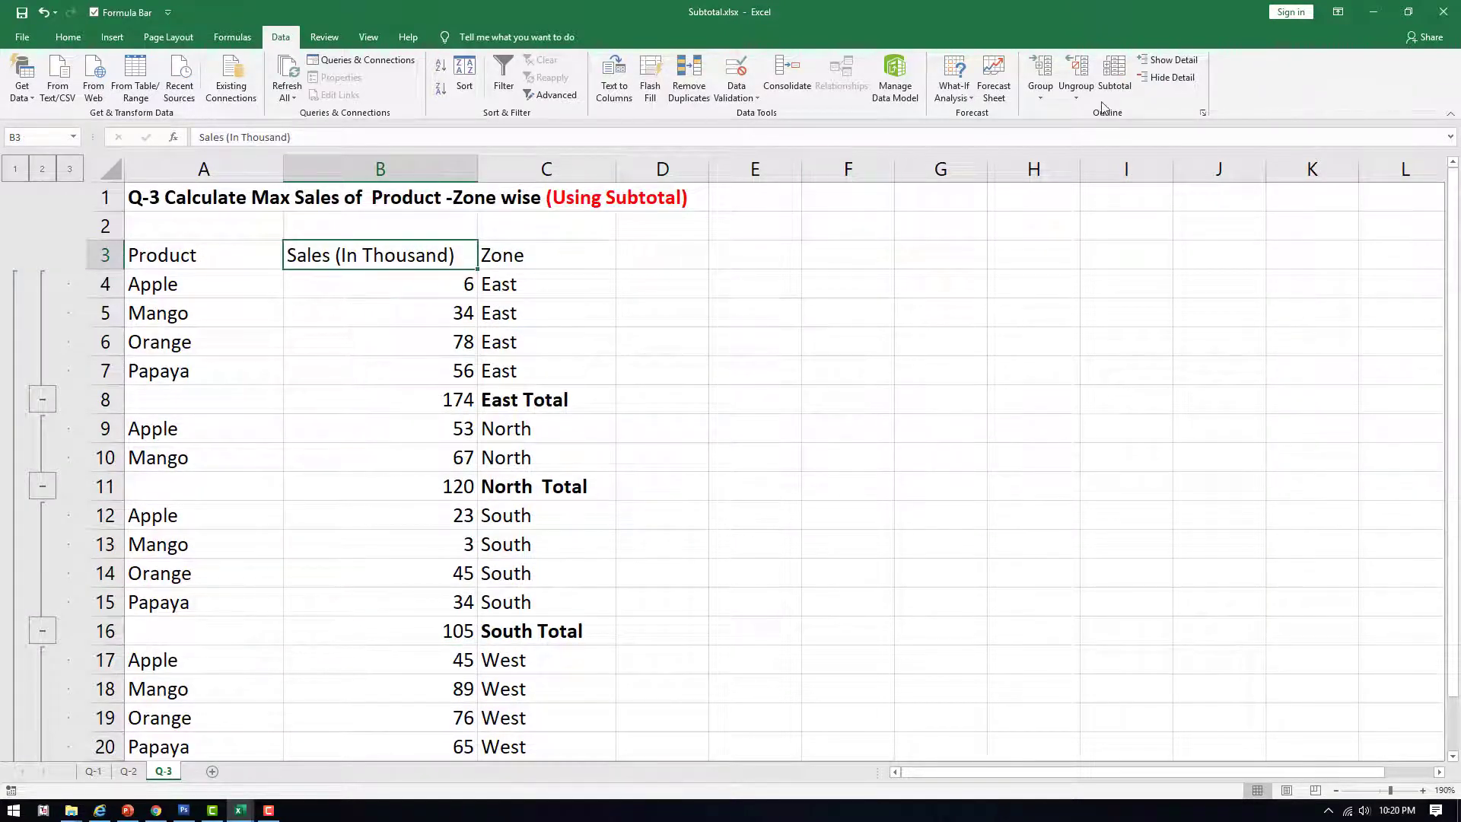
left_click(1111, 80)
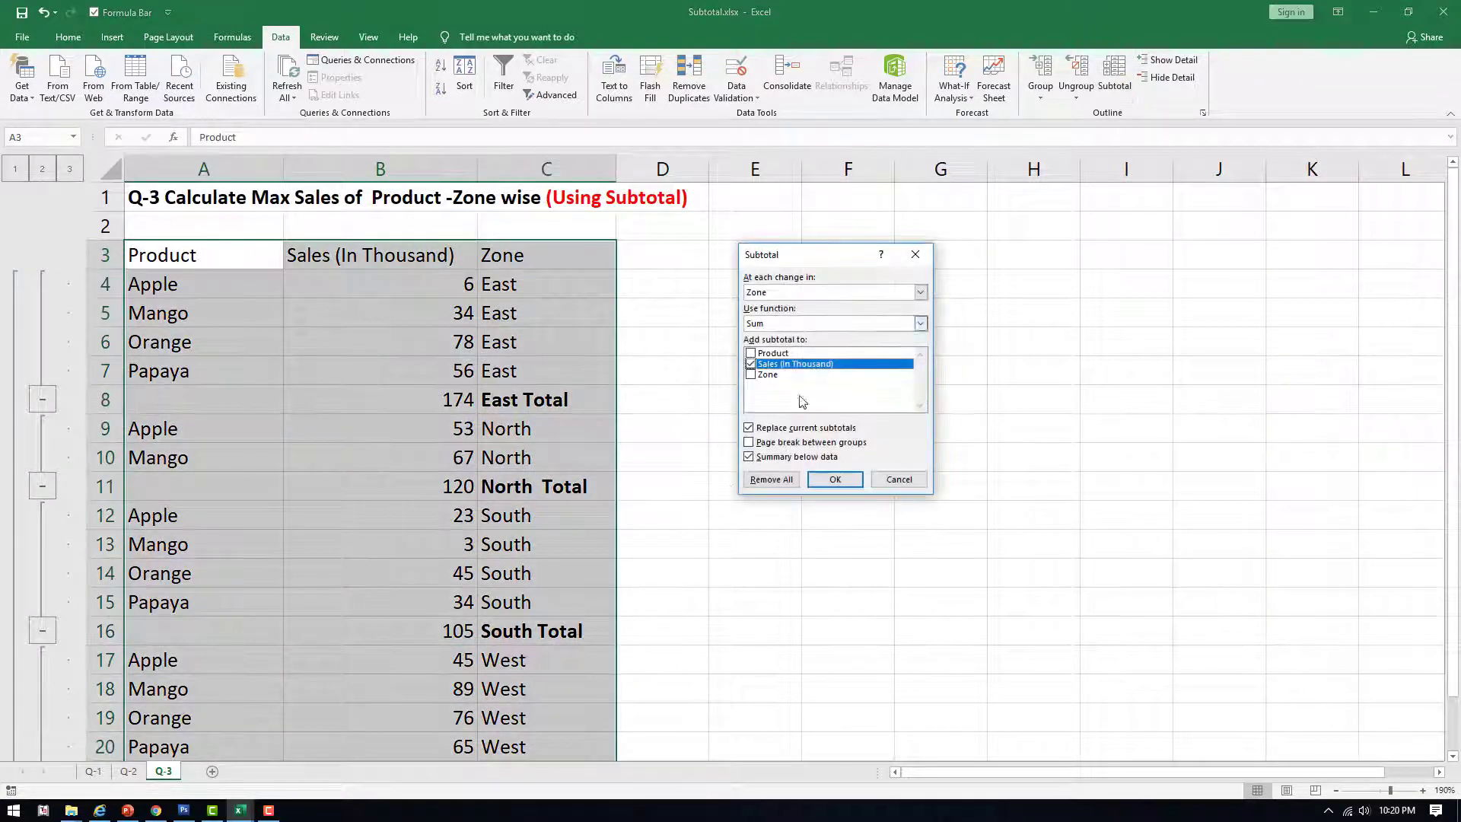
left_click(771, 480)
left_click(411, 398)
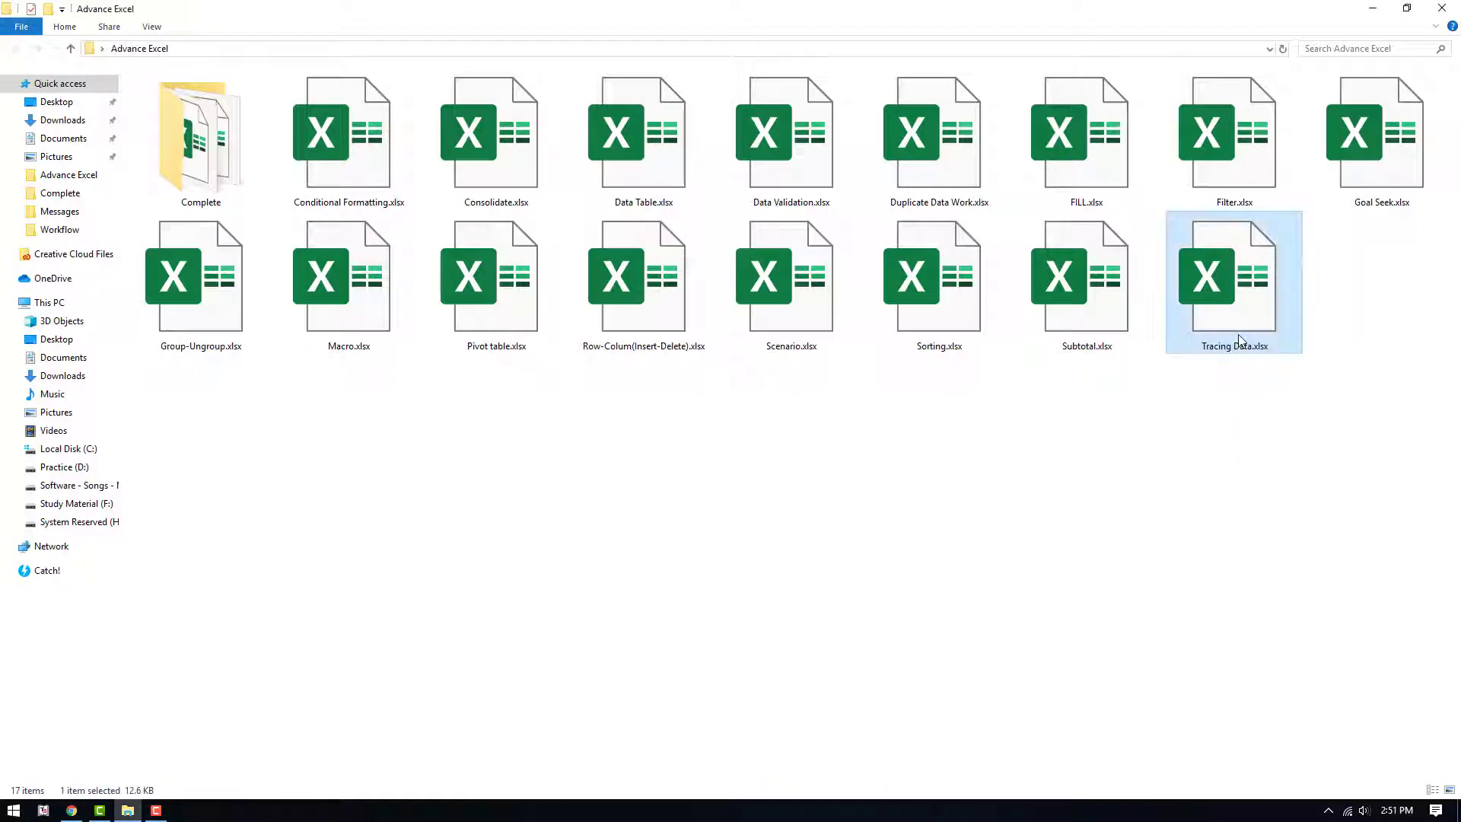
double_click(1240, 340)
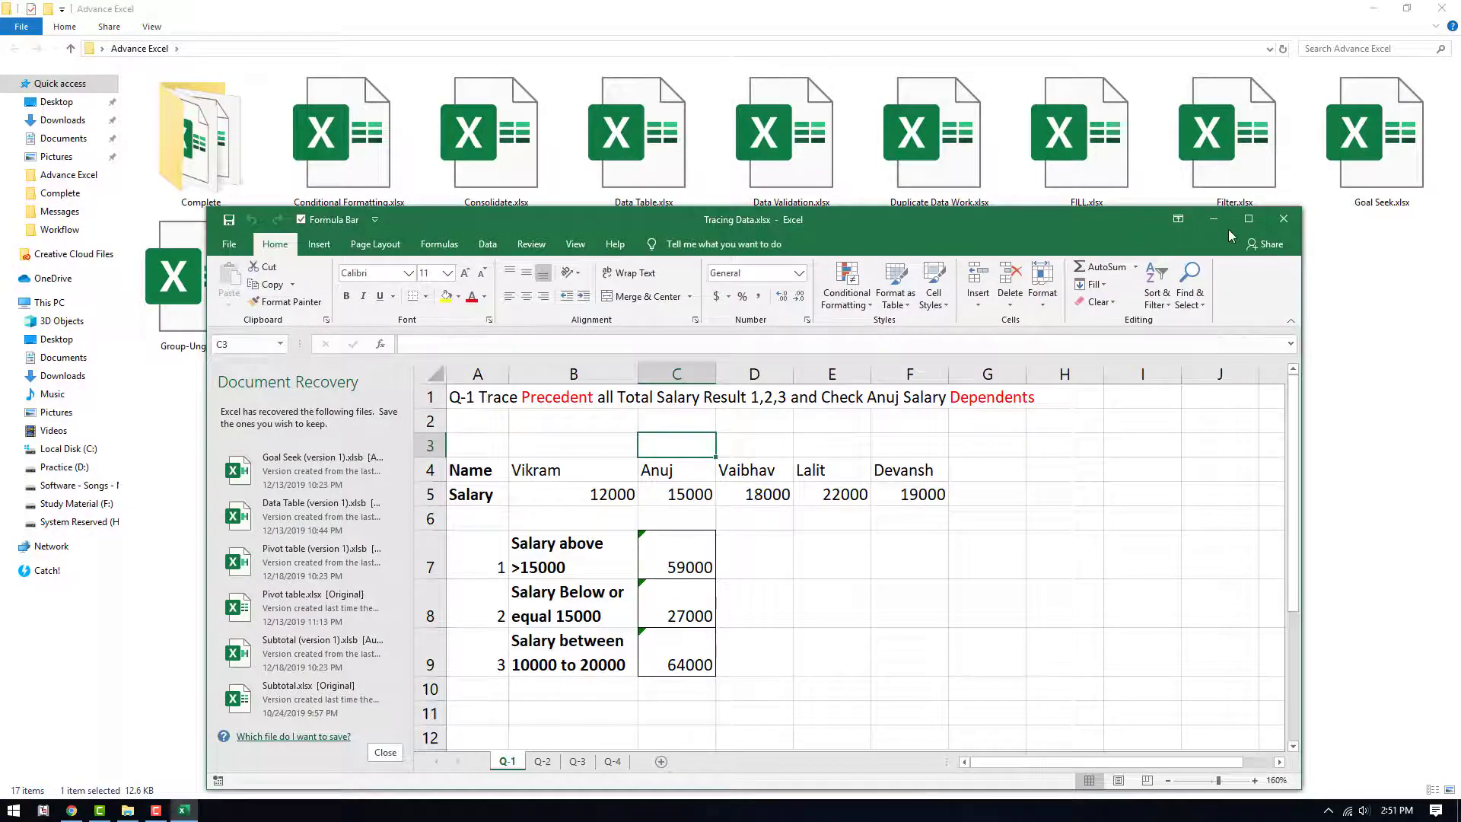
left_click(1248, 219)
Step: Close the Document Recovery pane, discarding the recovered files, and select A1
left_click(179, 762)
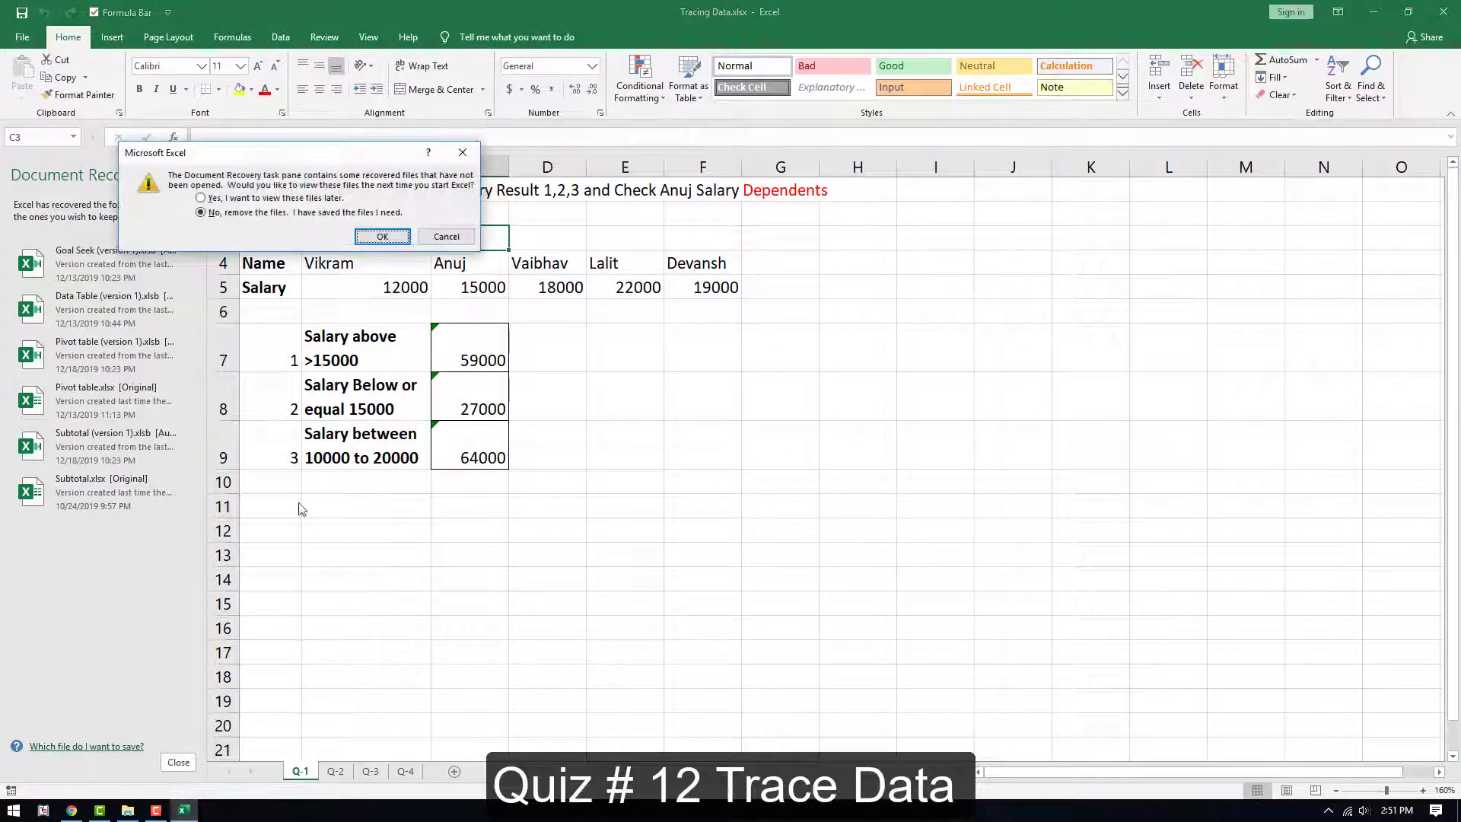
left_click(382, 237)
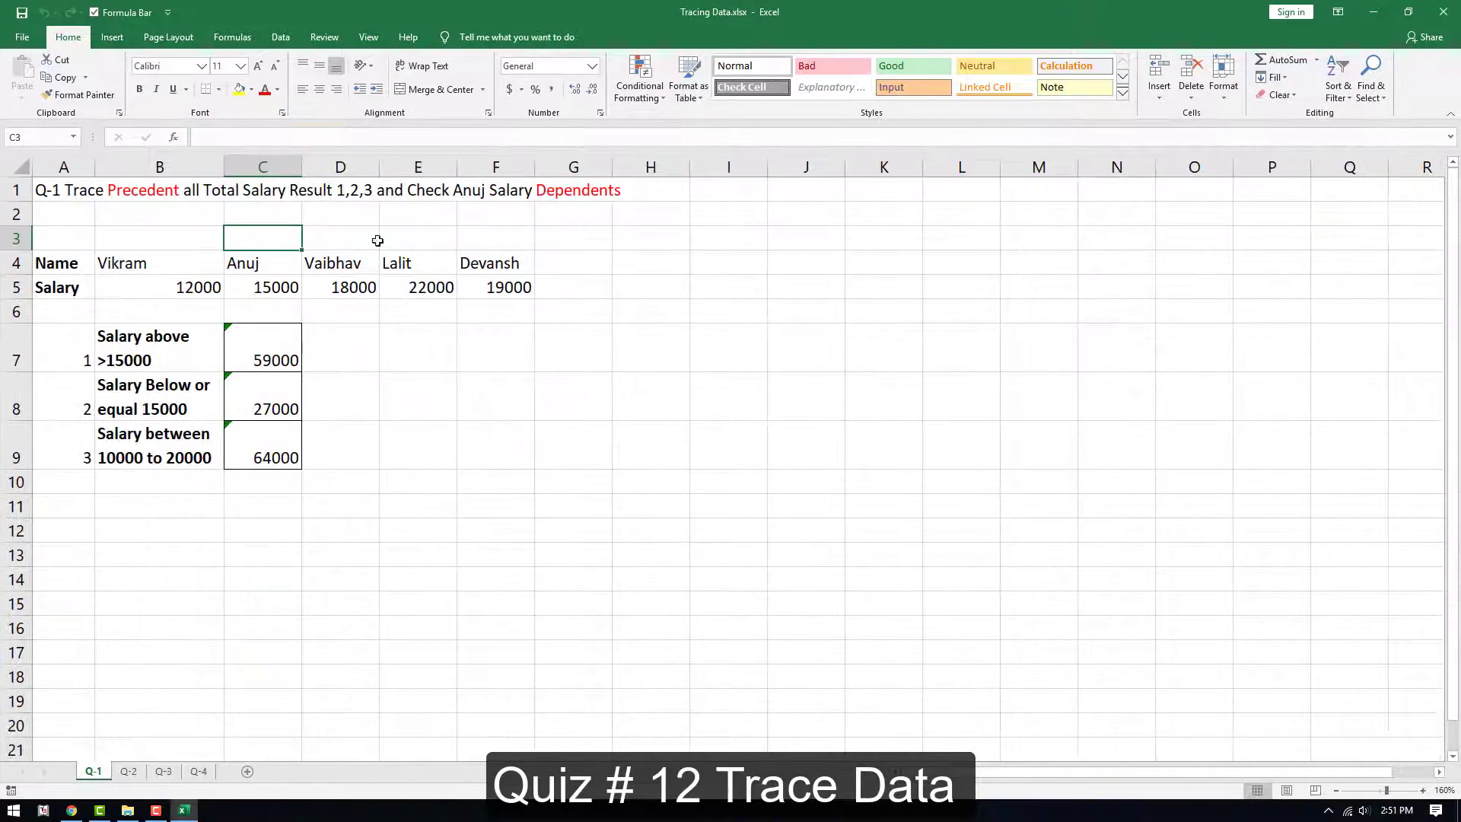
left_click(34, 195)
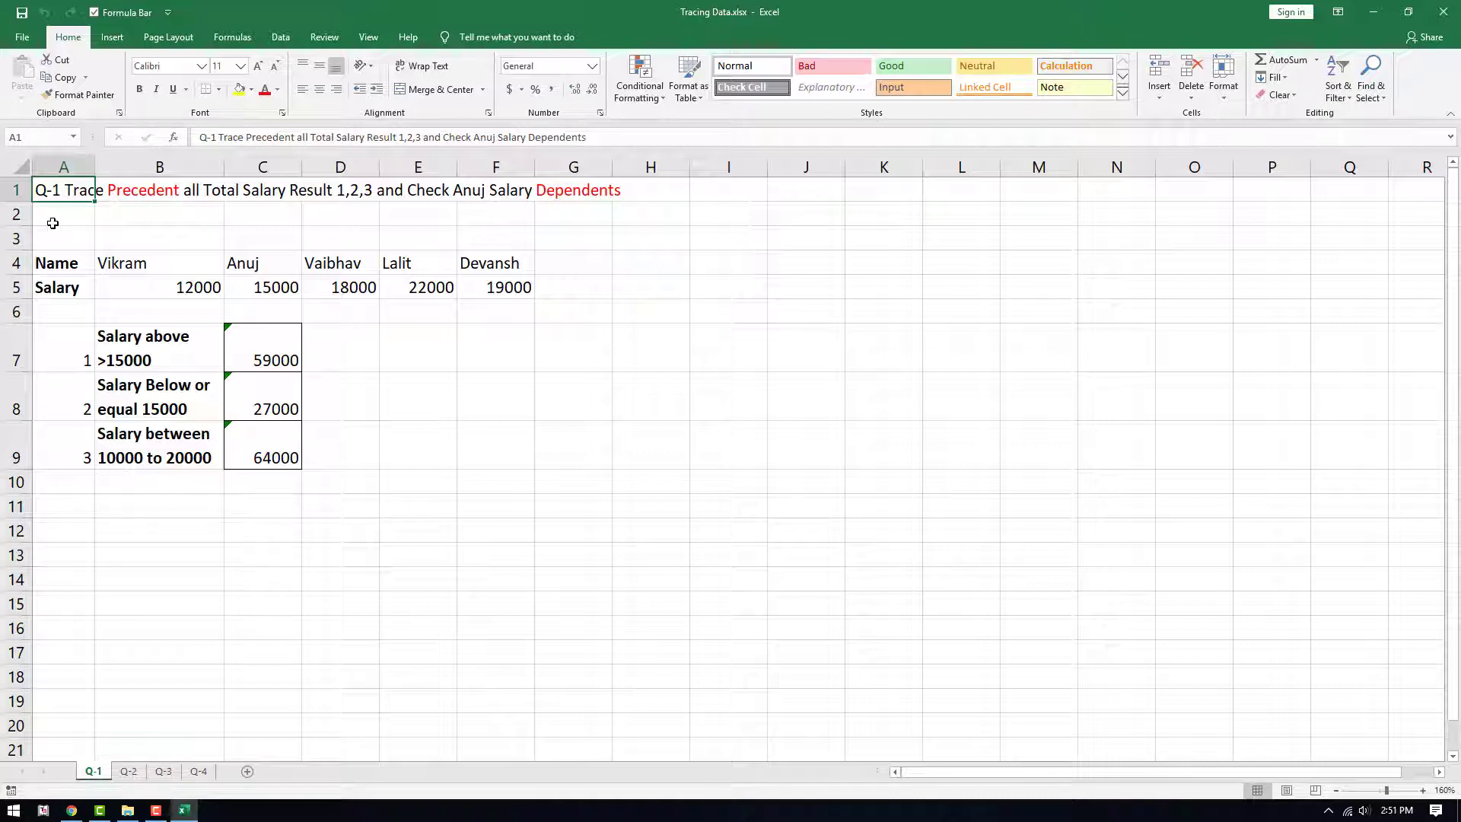
Step: Read the formulas behind the 59000, 27000 and 64000 totals in C7:C9
left_click(298, 357)
left_click(277, 399)
left_click(272, 436)
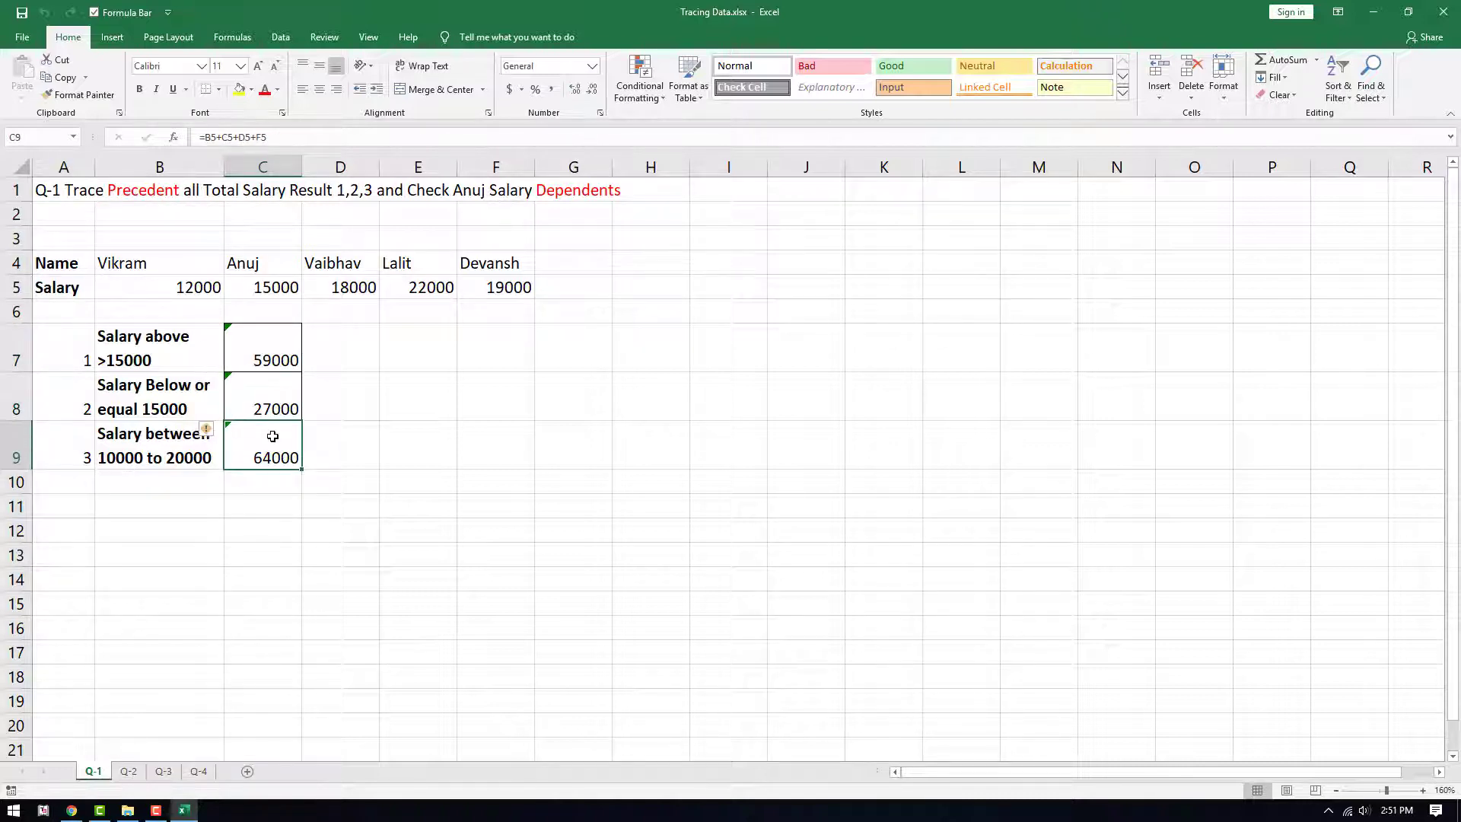
Step: On Q-2, review the #NAME? formulas in D9, D10 and D11, then move to Q-3
left_click(128, 771)
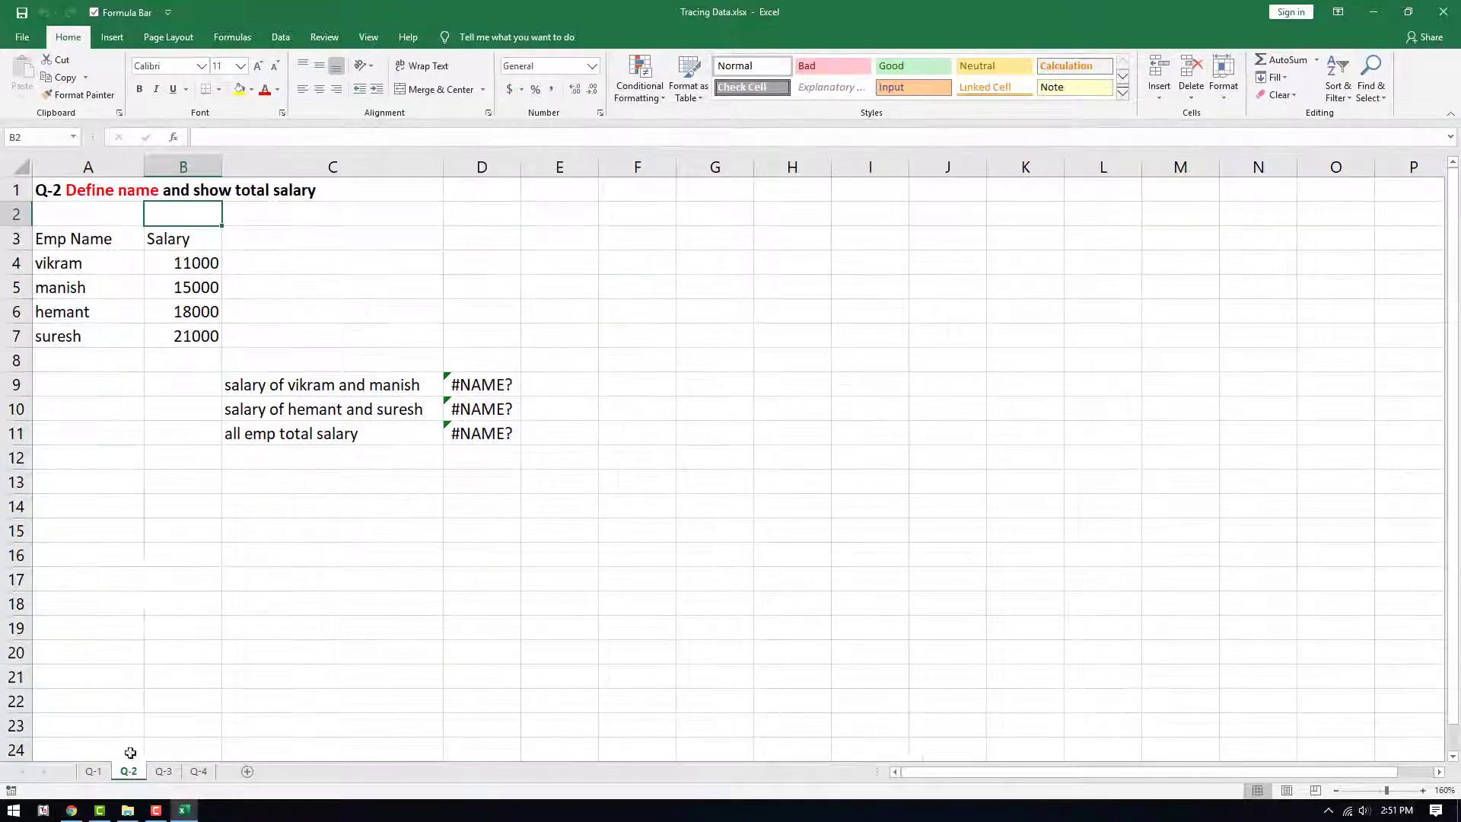
left_click(141, 502)
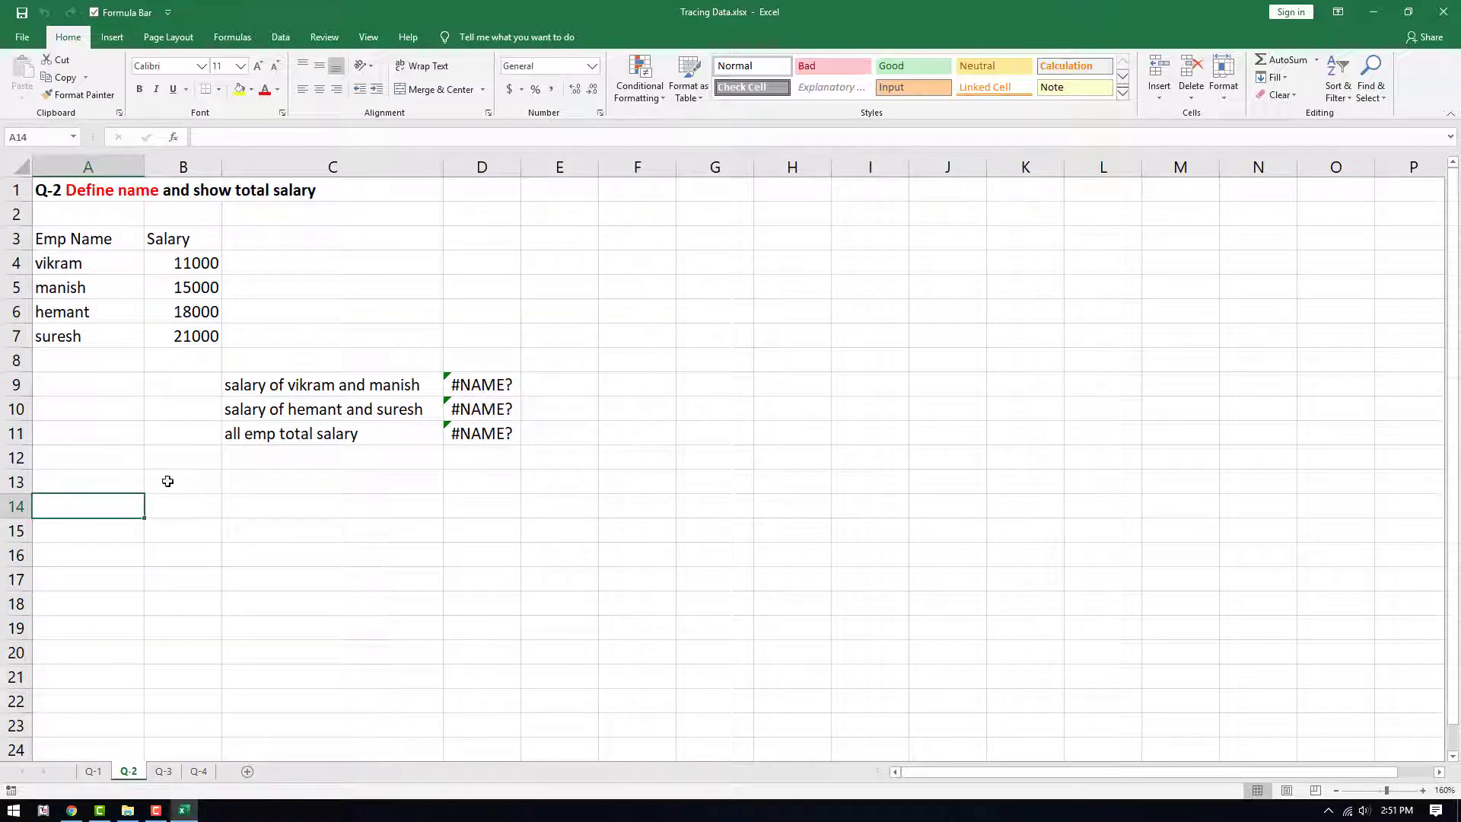
left_click(484, 388)
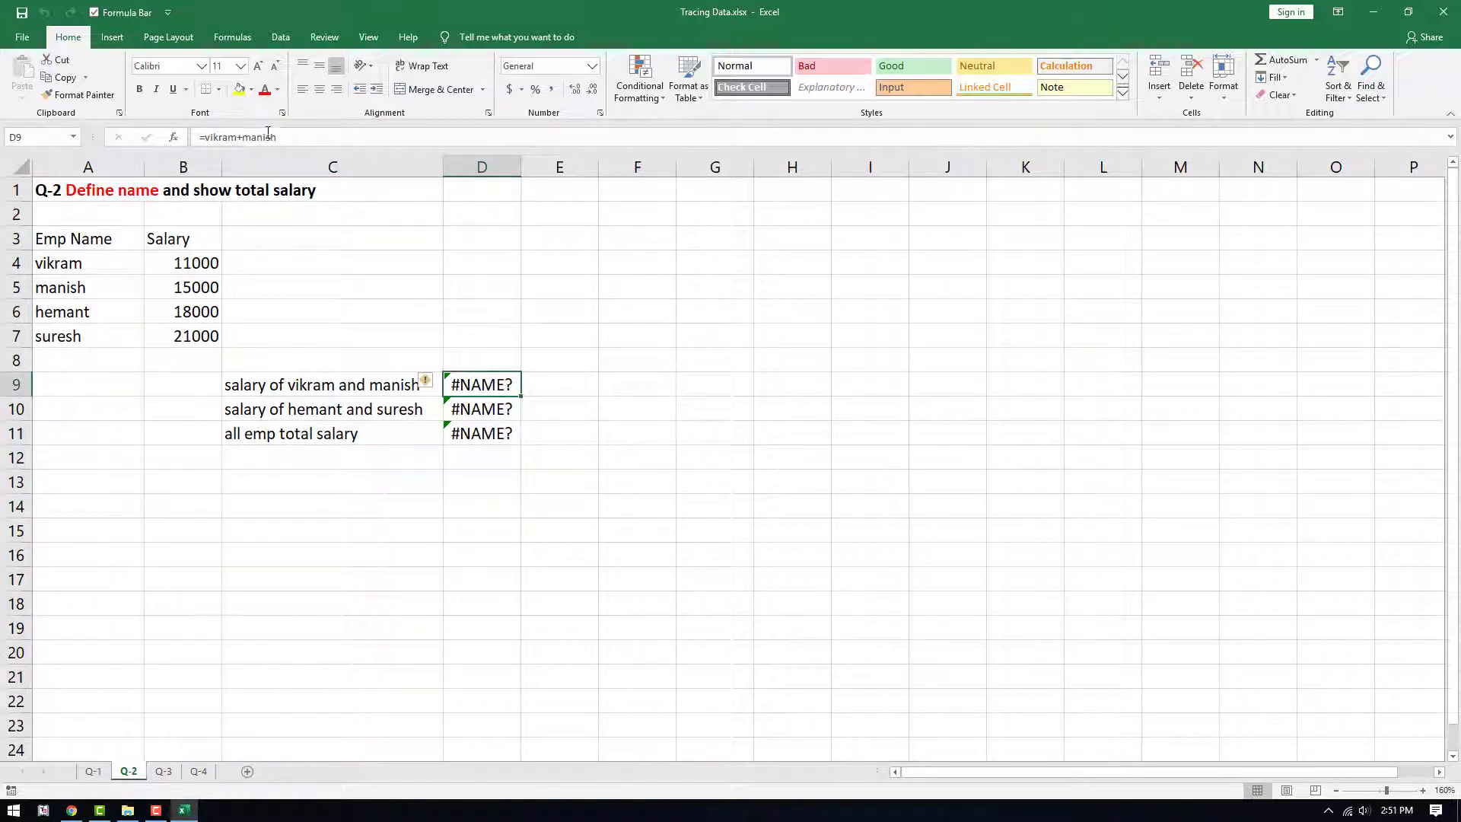
left_click(486, 405)
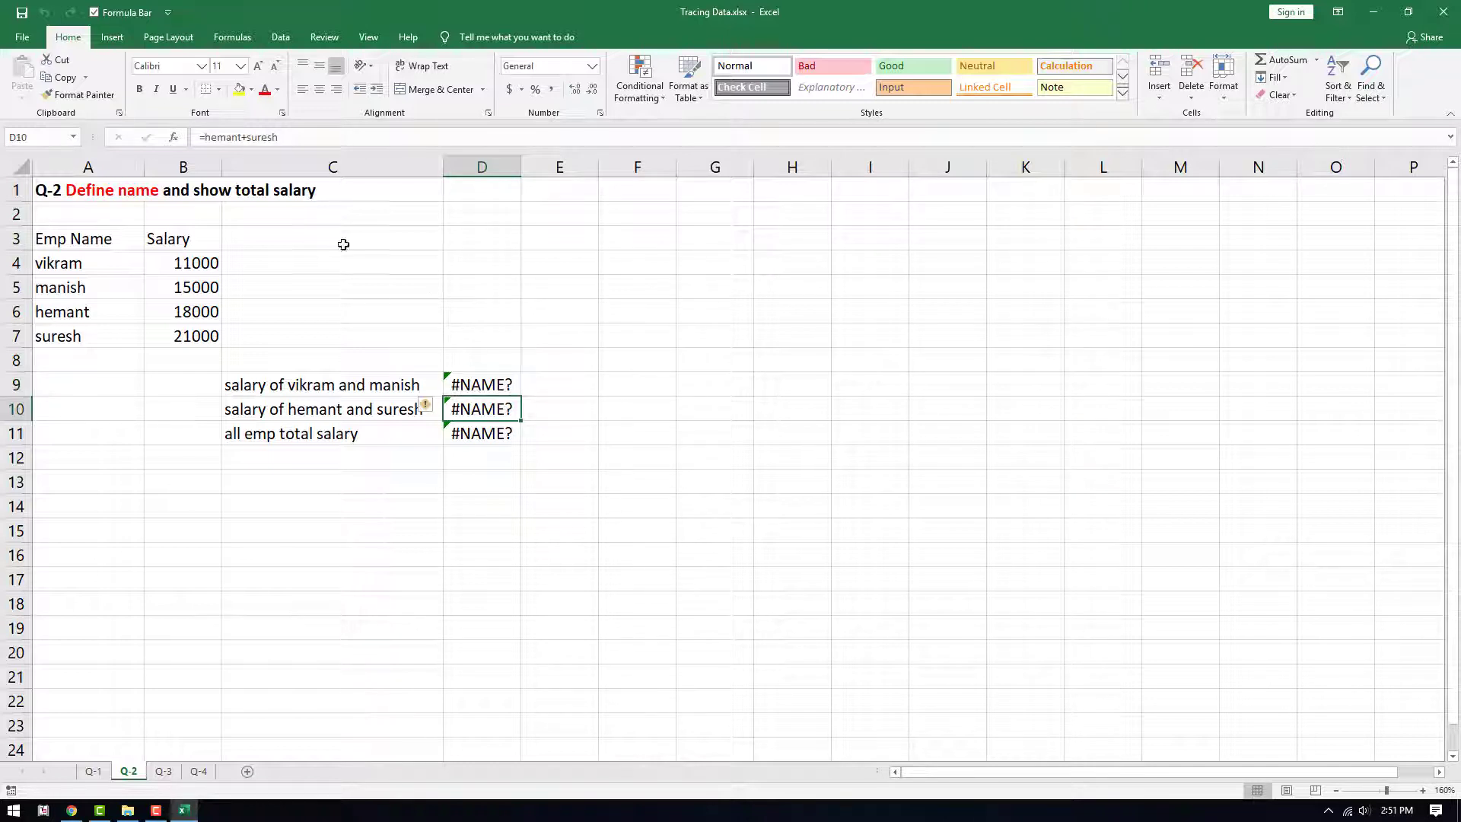
left_click(488, 436)
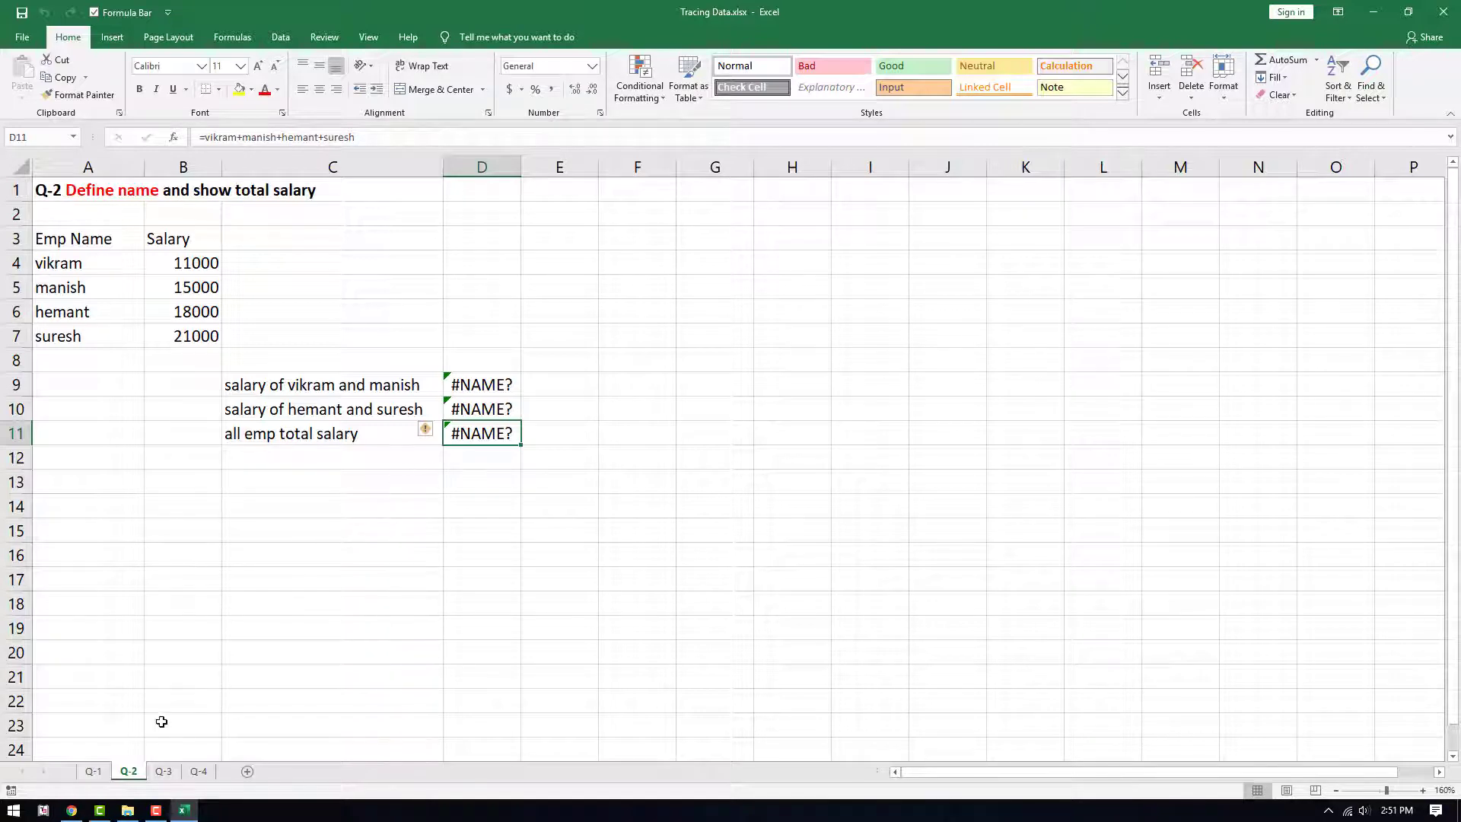
left_click(164, 771)
Step: Inspect the #VALUE! Total Marks formula in B9, then move to sheet Q-4
left_click(171, 439)
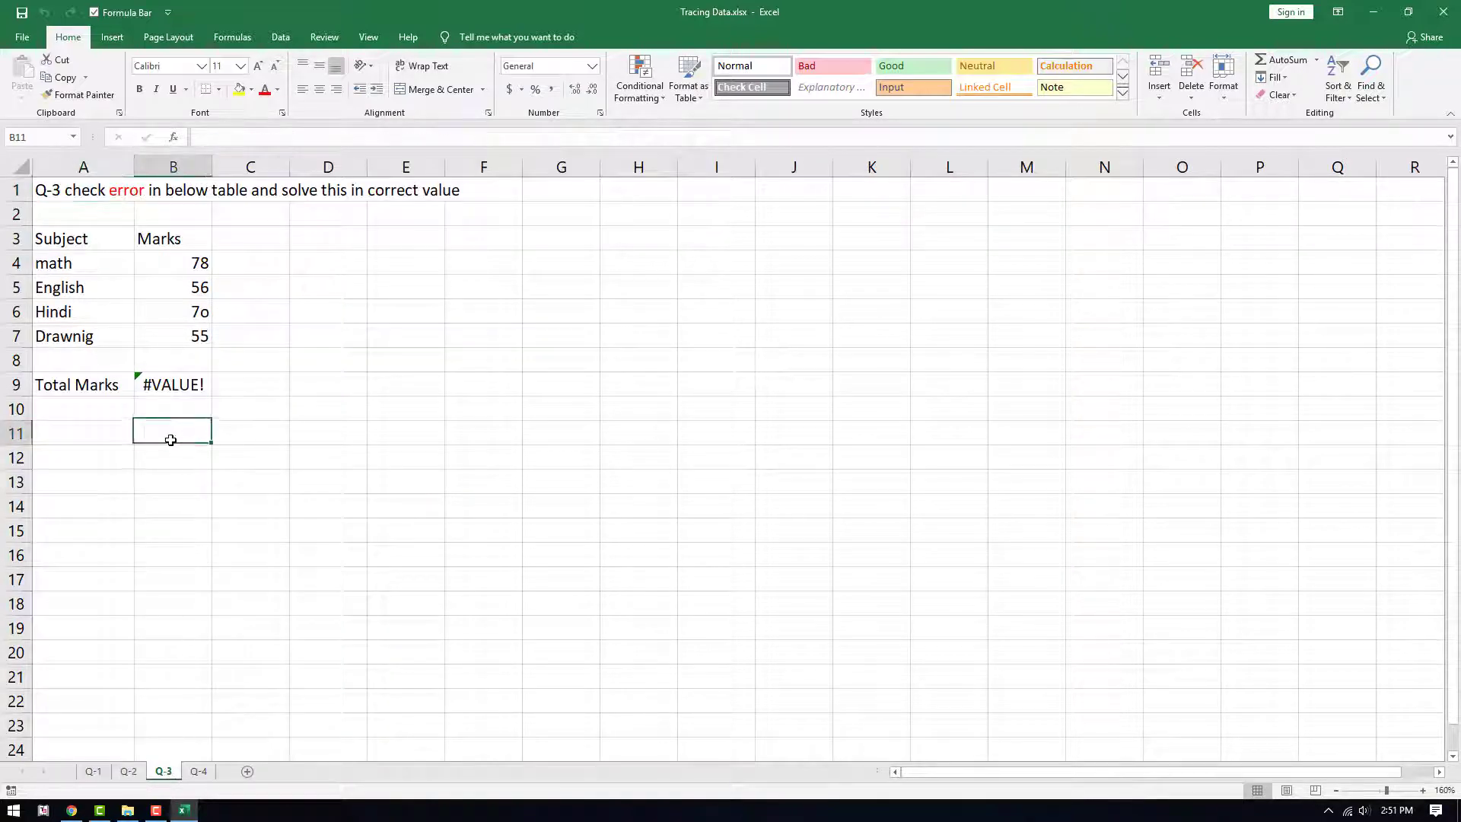
scroll(171, 440, "up", 2, "ctrl")
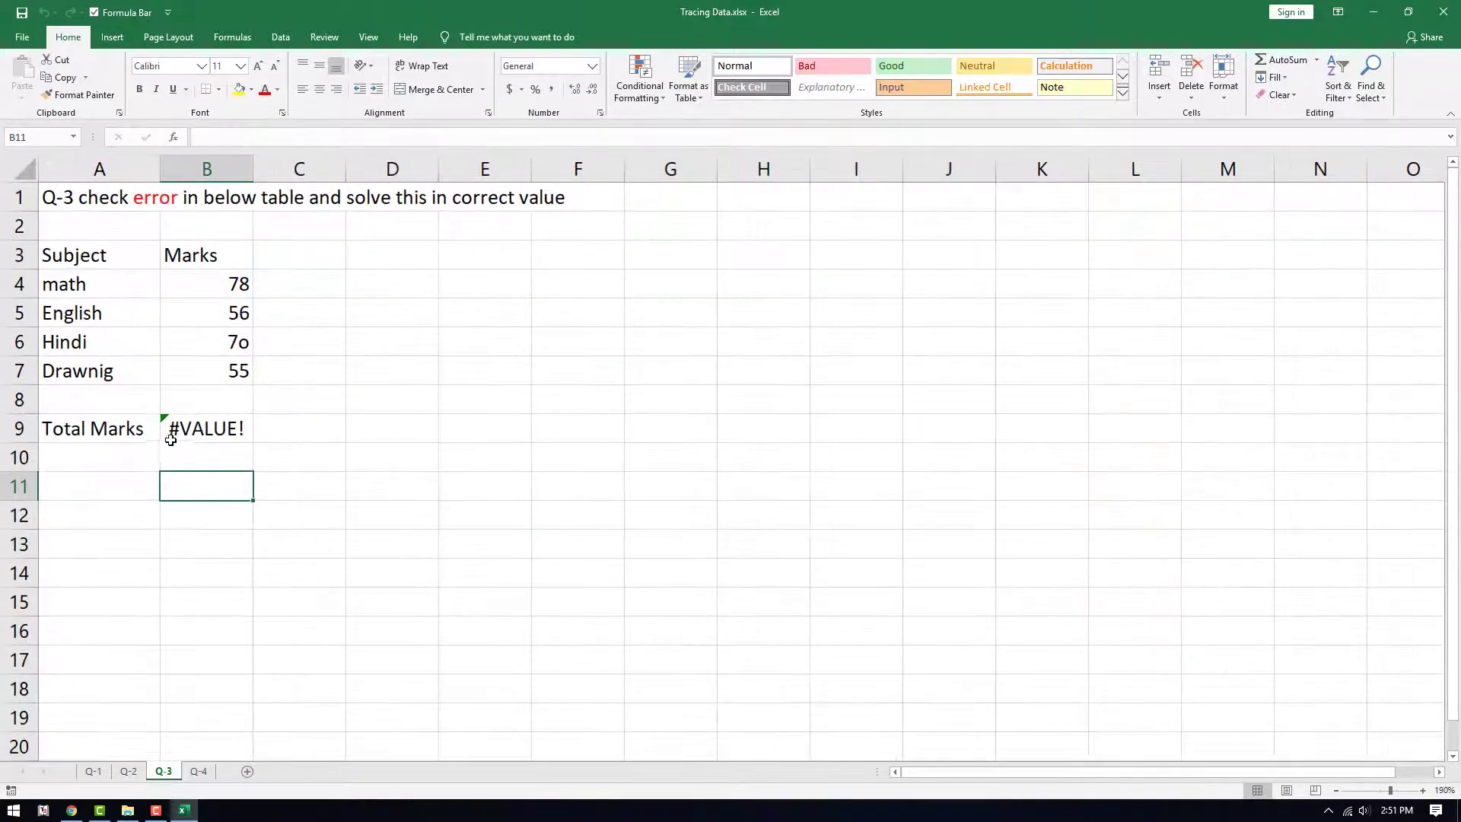
scroll(198, 433, "up", 1, "ctrl")
scroll(198, 434, "up", 1, "ctrl")
left_click(271, 481)
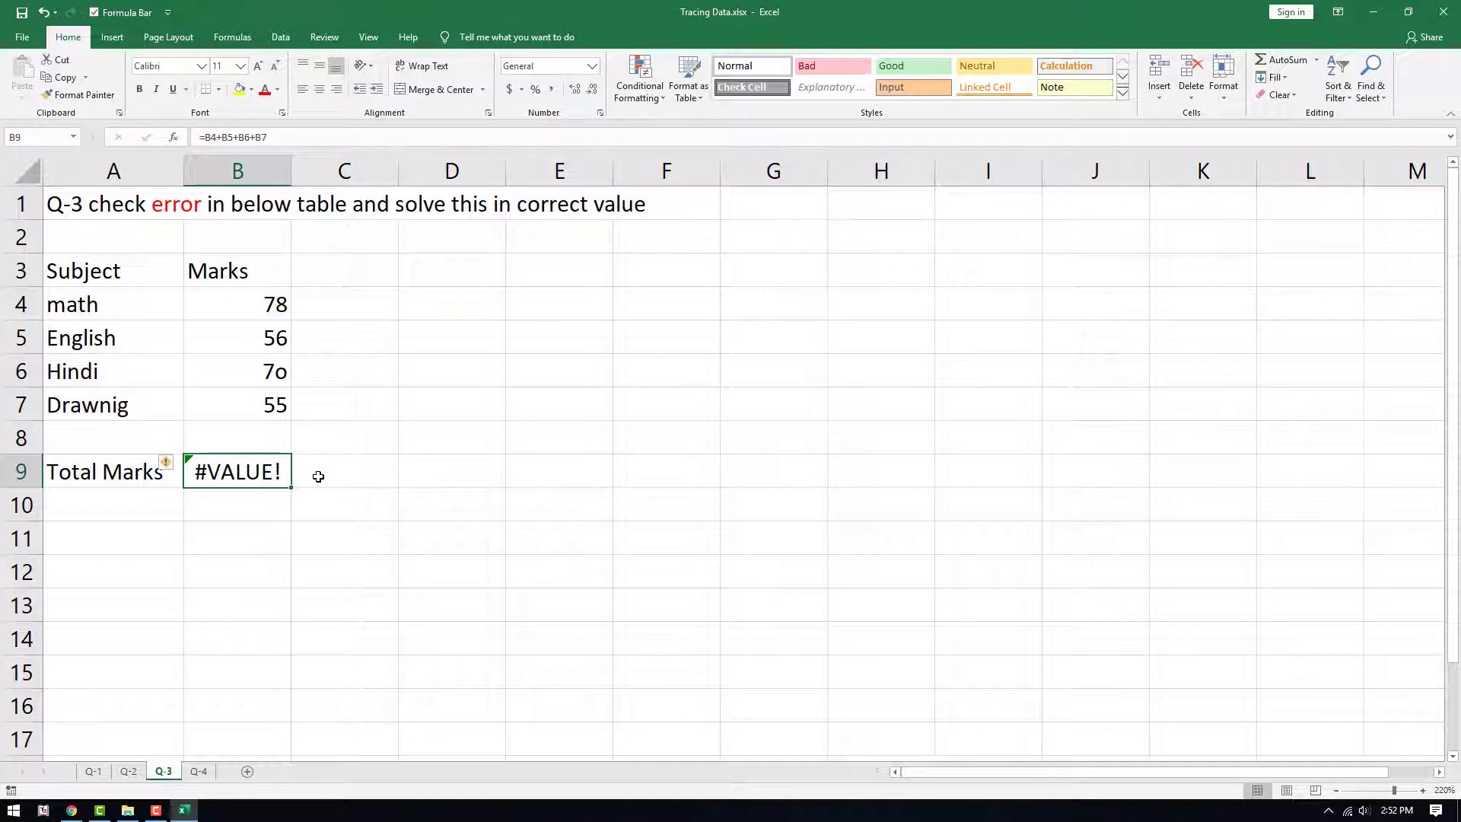
left_click(199, 771)
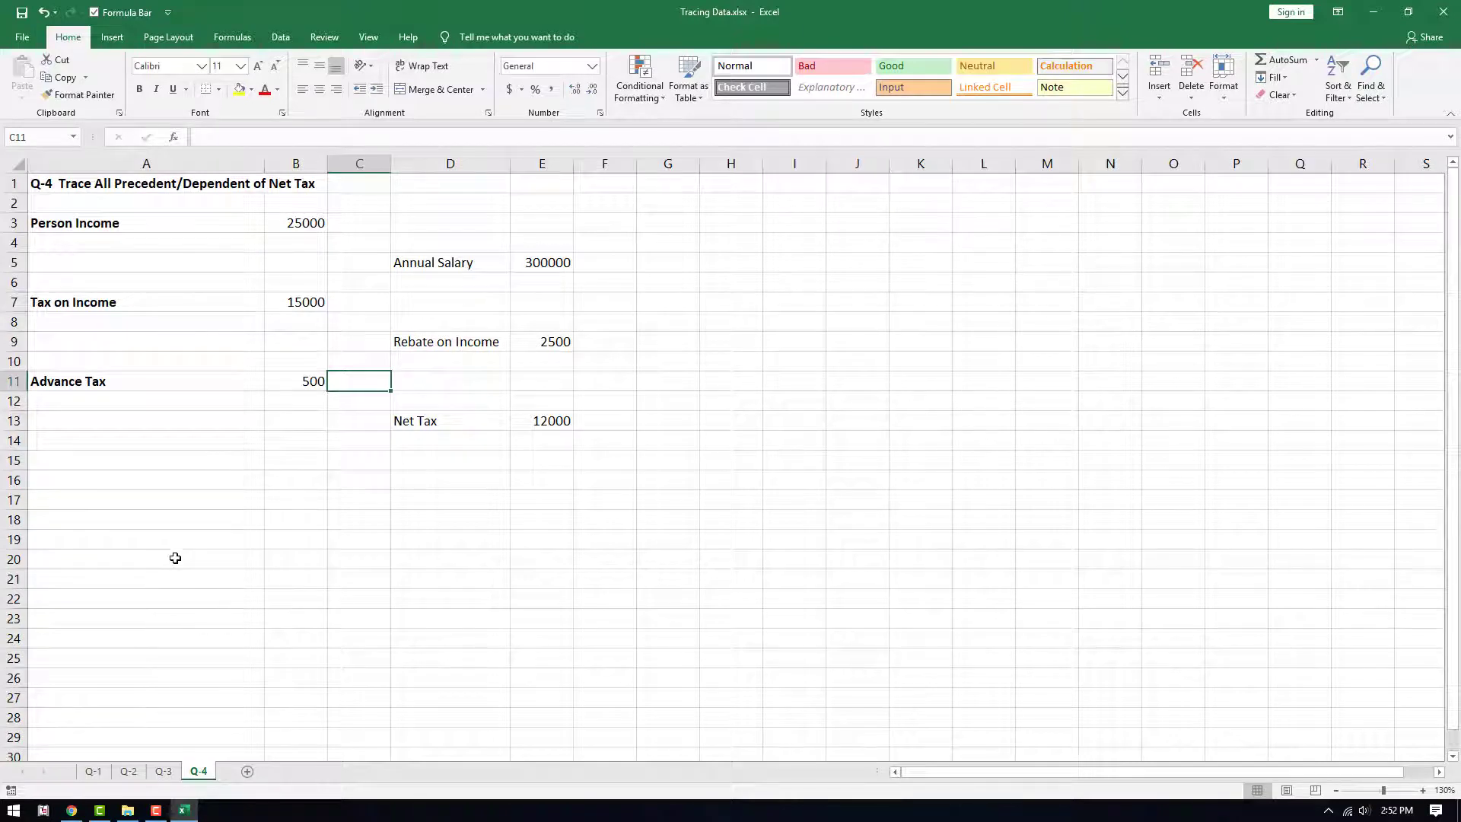
Step: Inspect the Net Tax formula in E13 on Q-4, then review sheets Q-1 through Q-4
scroll(290, 522, "up", 3)
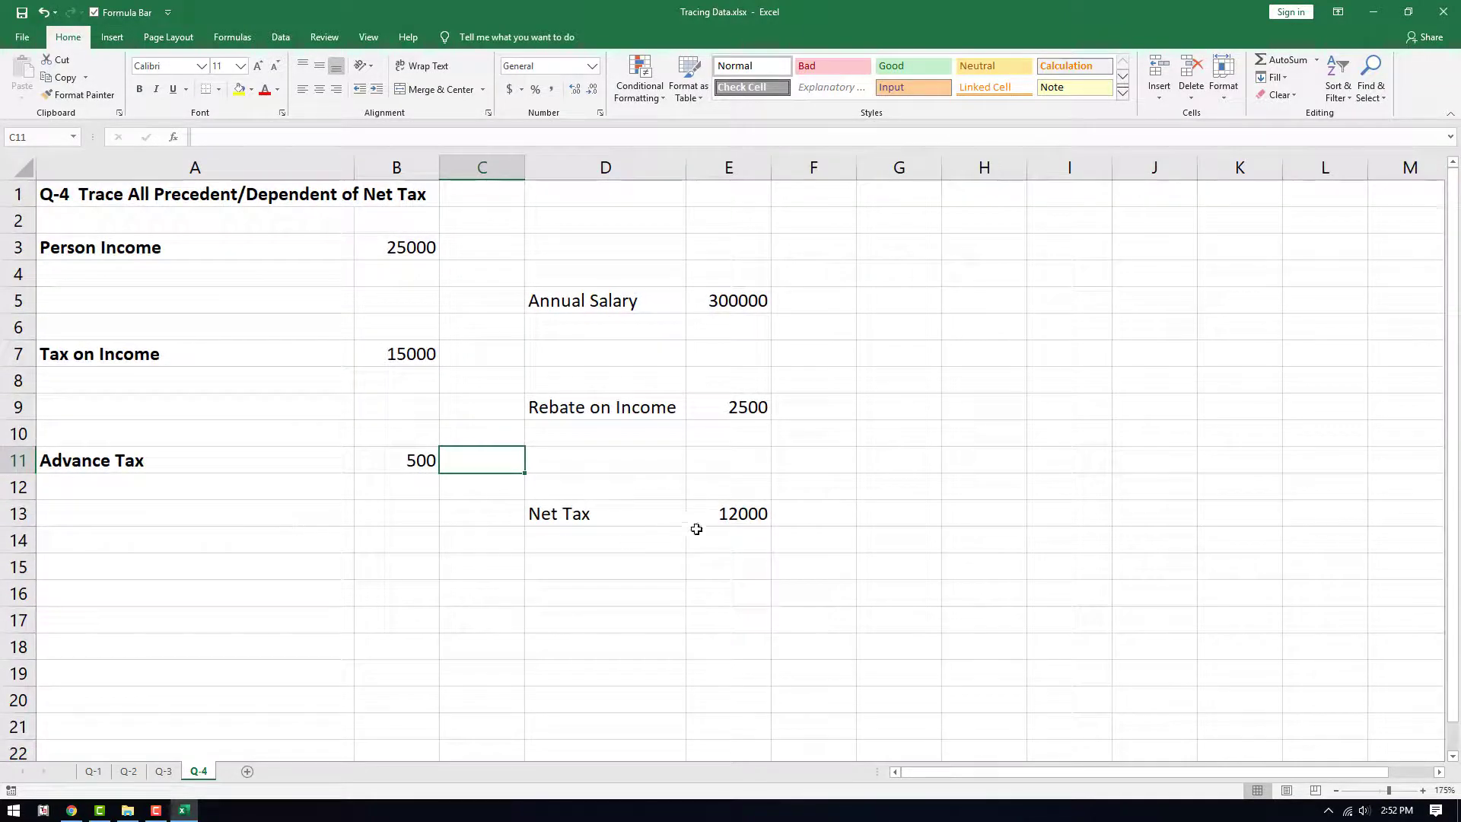
left_click(699, 521)
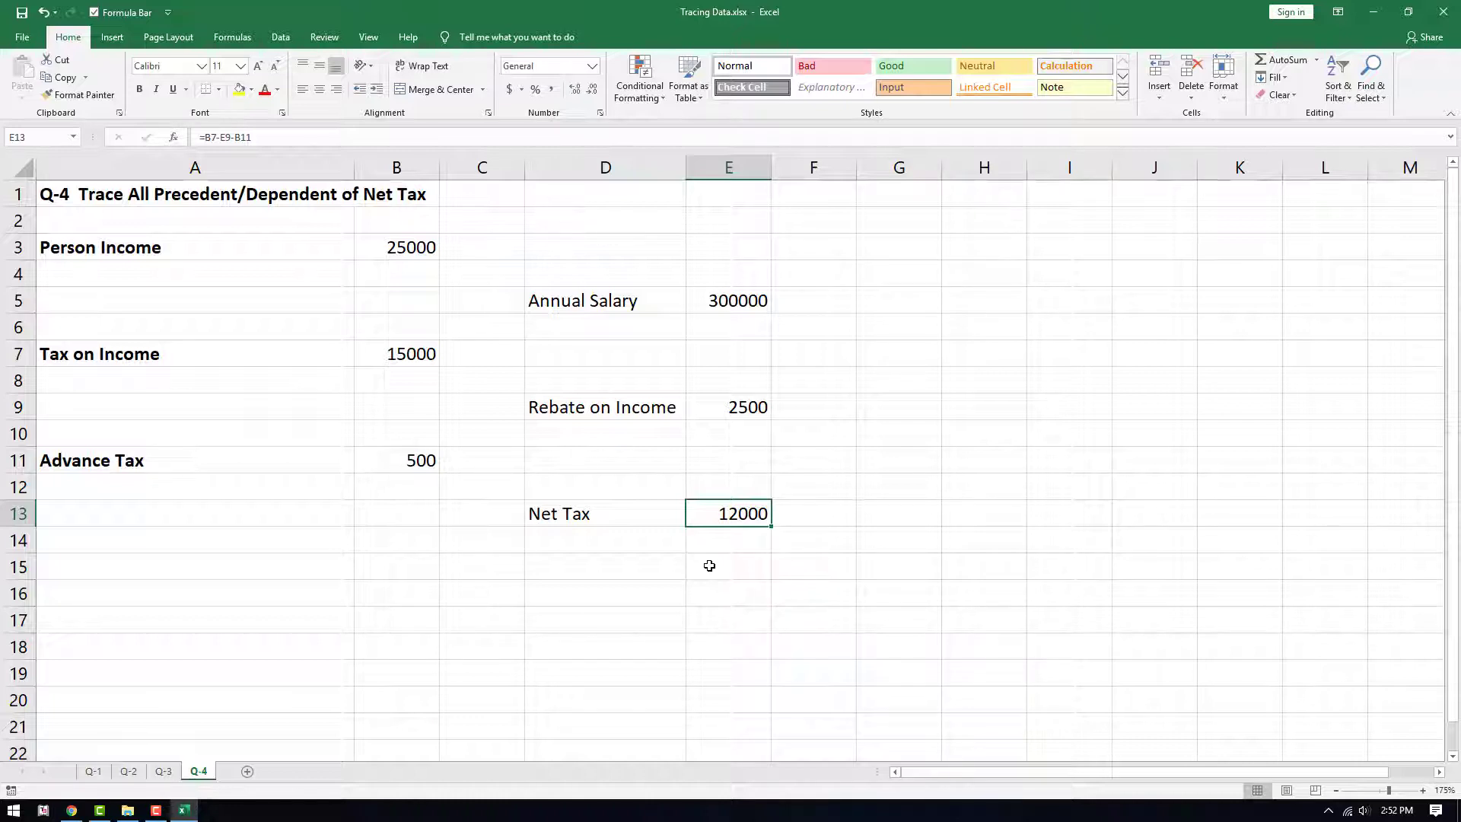
left_click(92, 771)
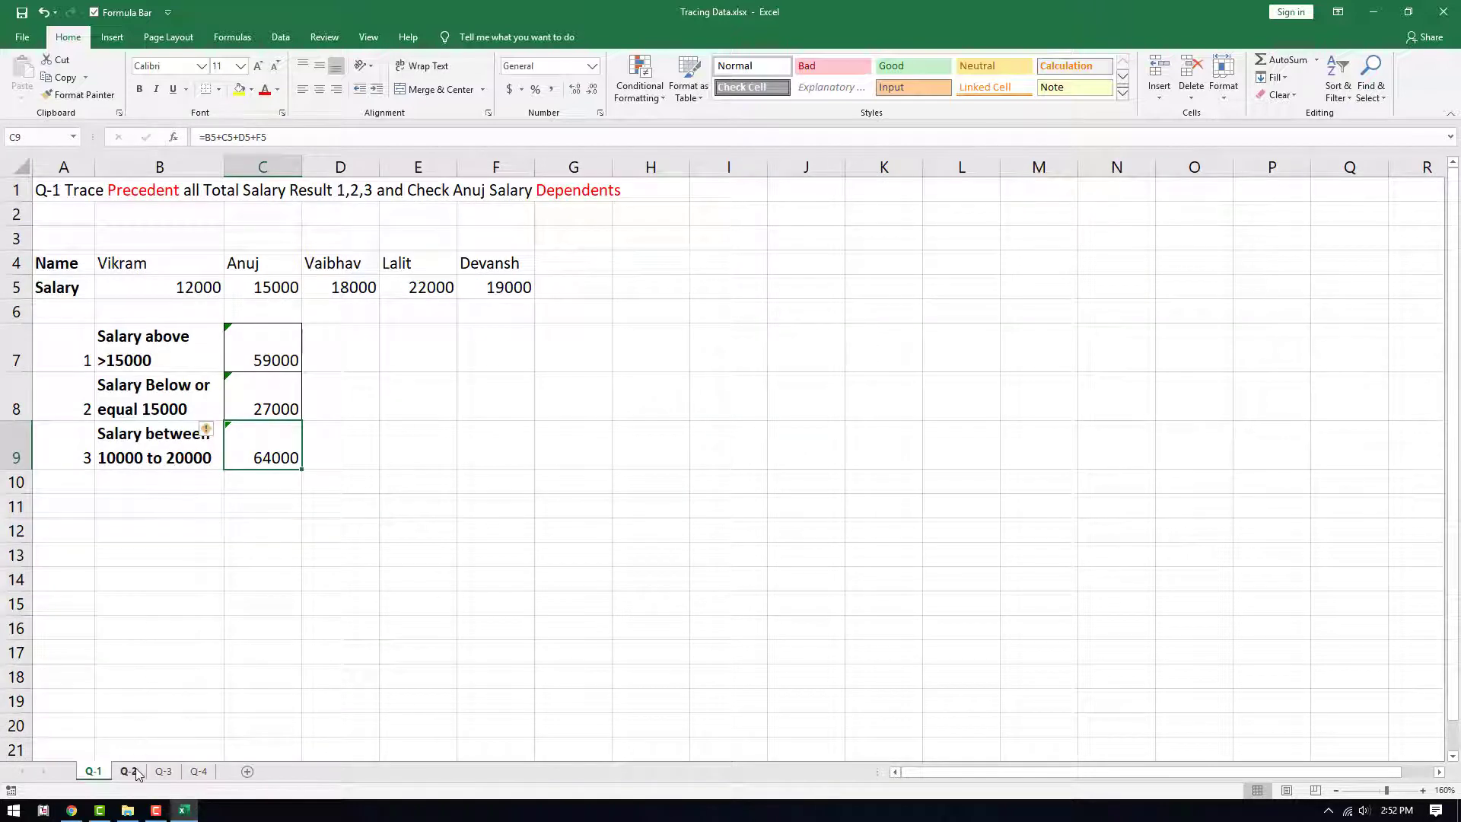
left_click(129, 772)
left_click(164, 772)
left_click(197, 771)
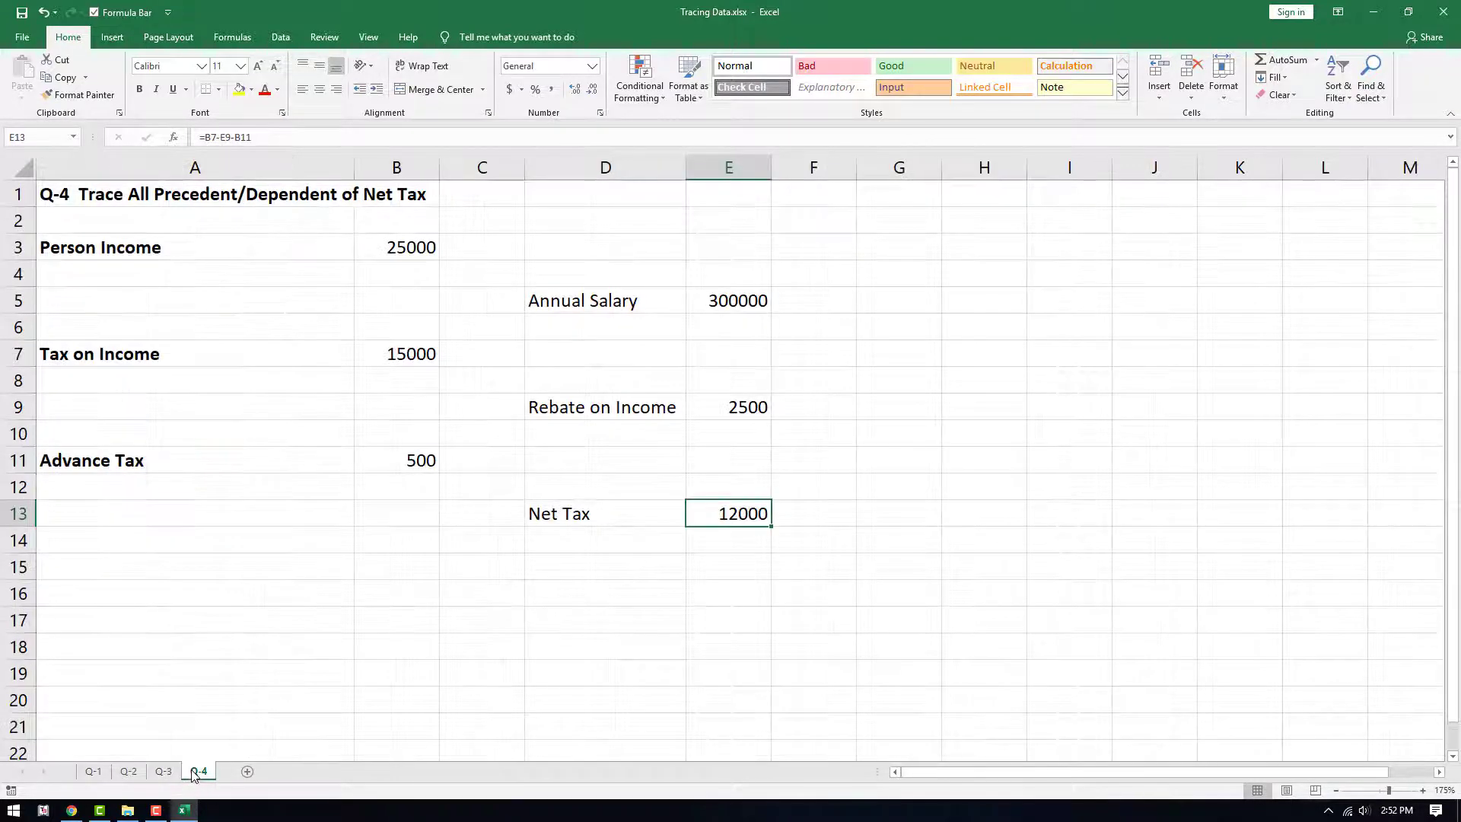
Step: Review the quiz sheets again from Q-3 back to Q-1 and out to Q-4, ending on Q-1
left_click(163, 772)
left_click(129, 772)
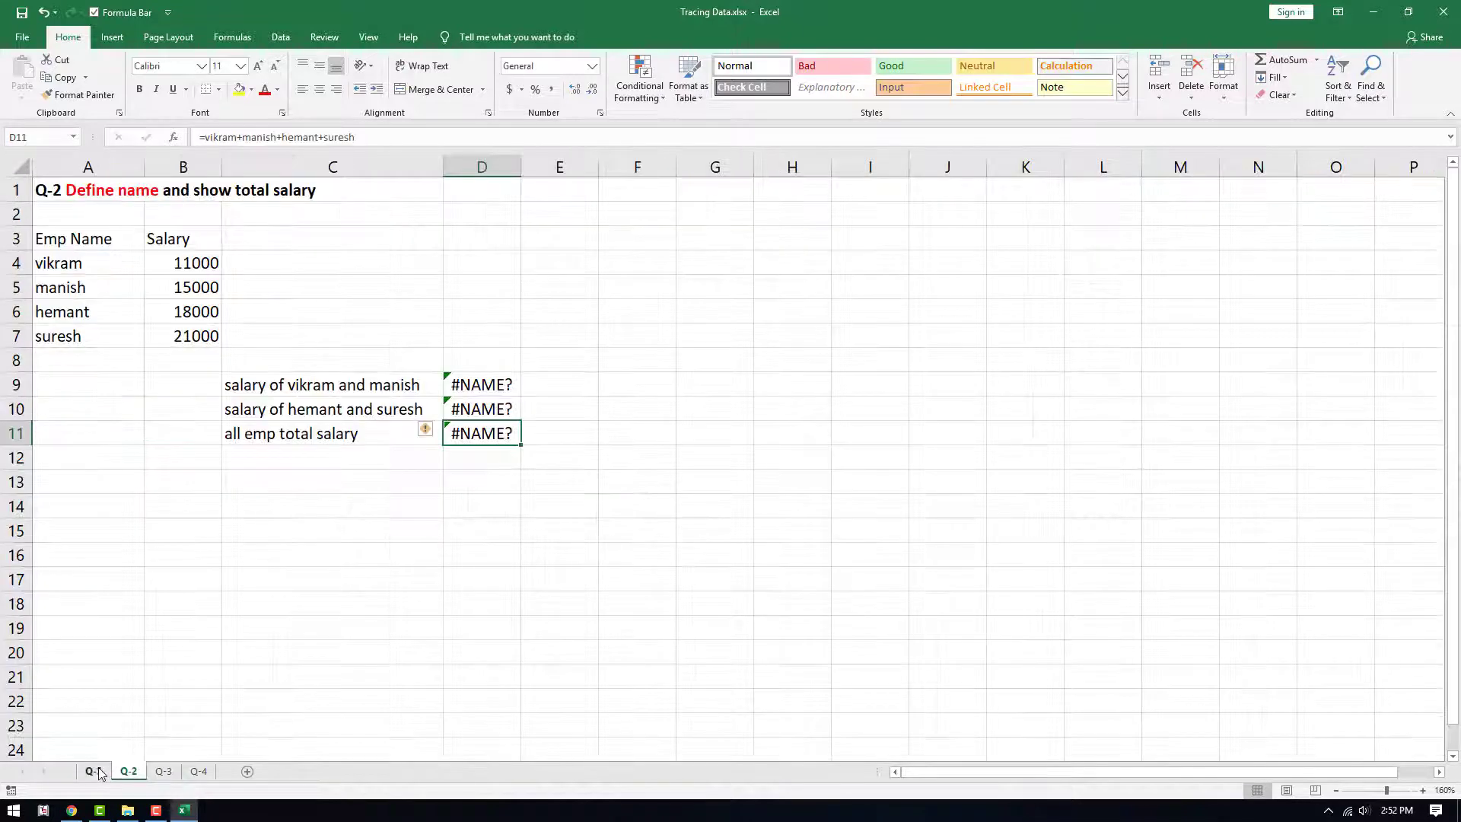
left_click(93, 771)
left_click(129, 771)
left_click(164, 771)
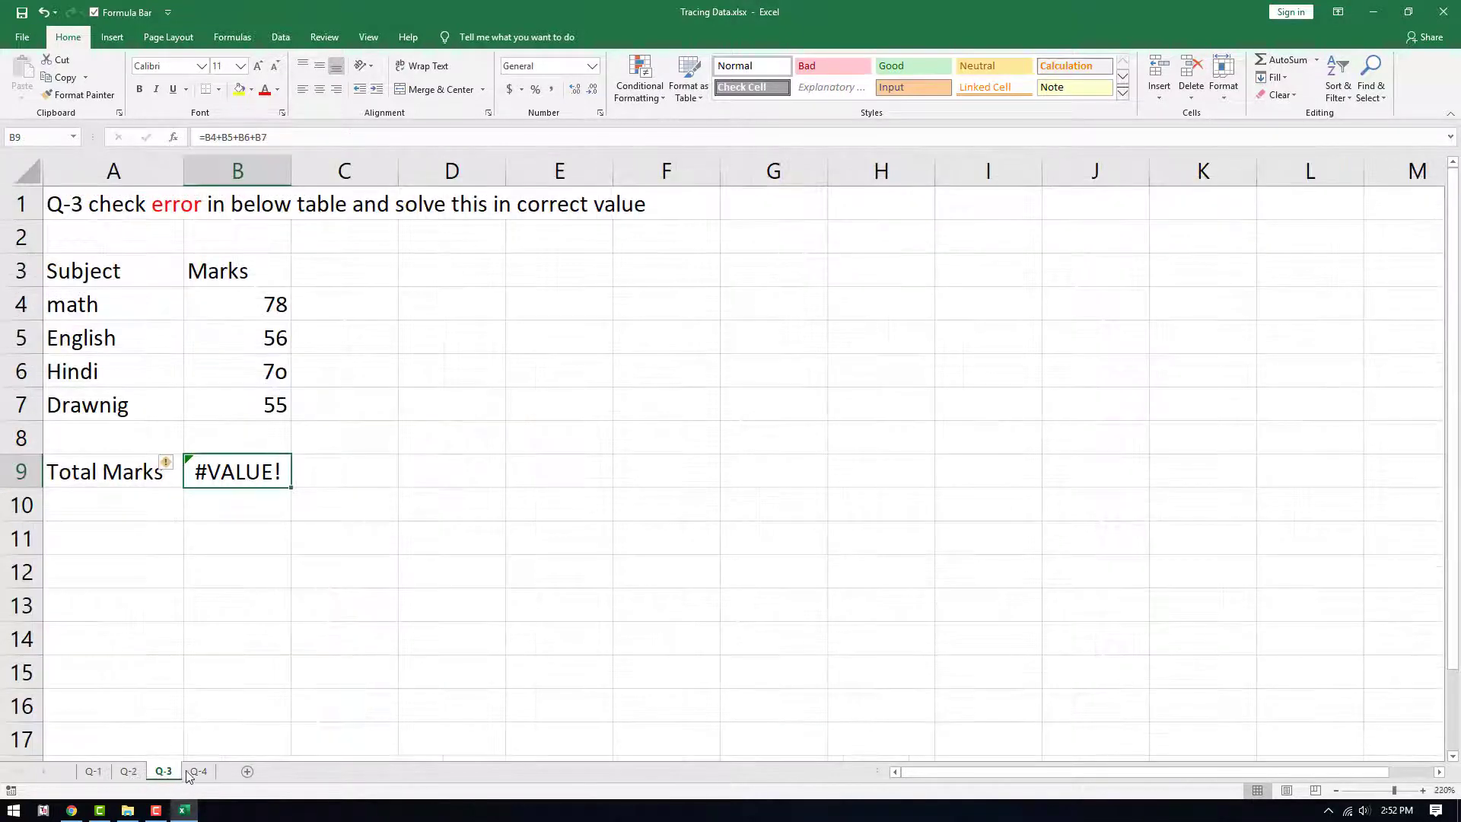
left_click(196, 772)
left_click(93, 771)
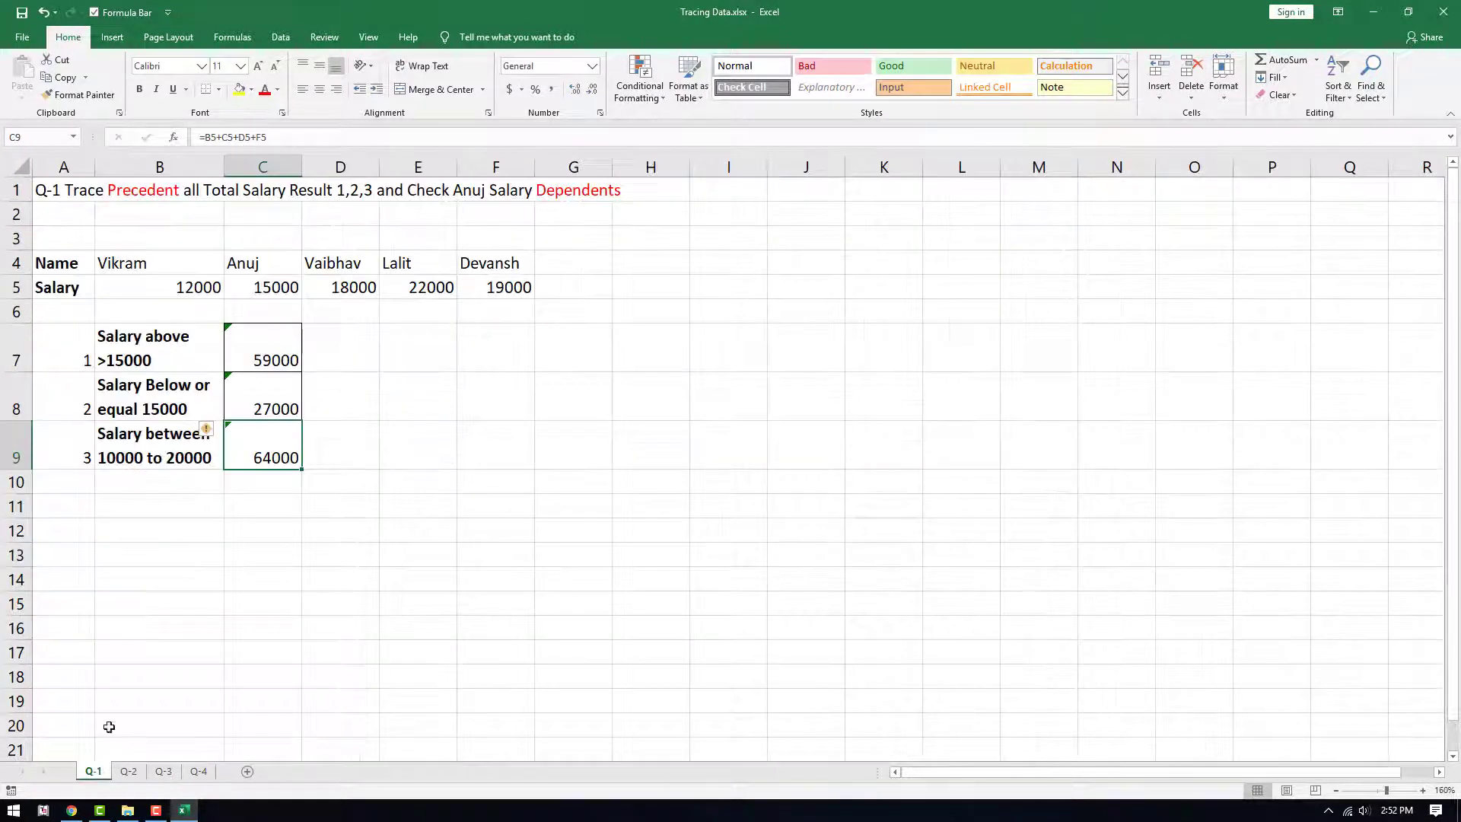